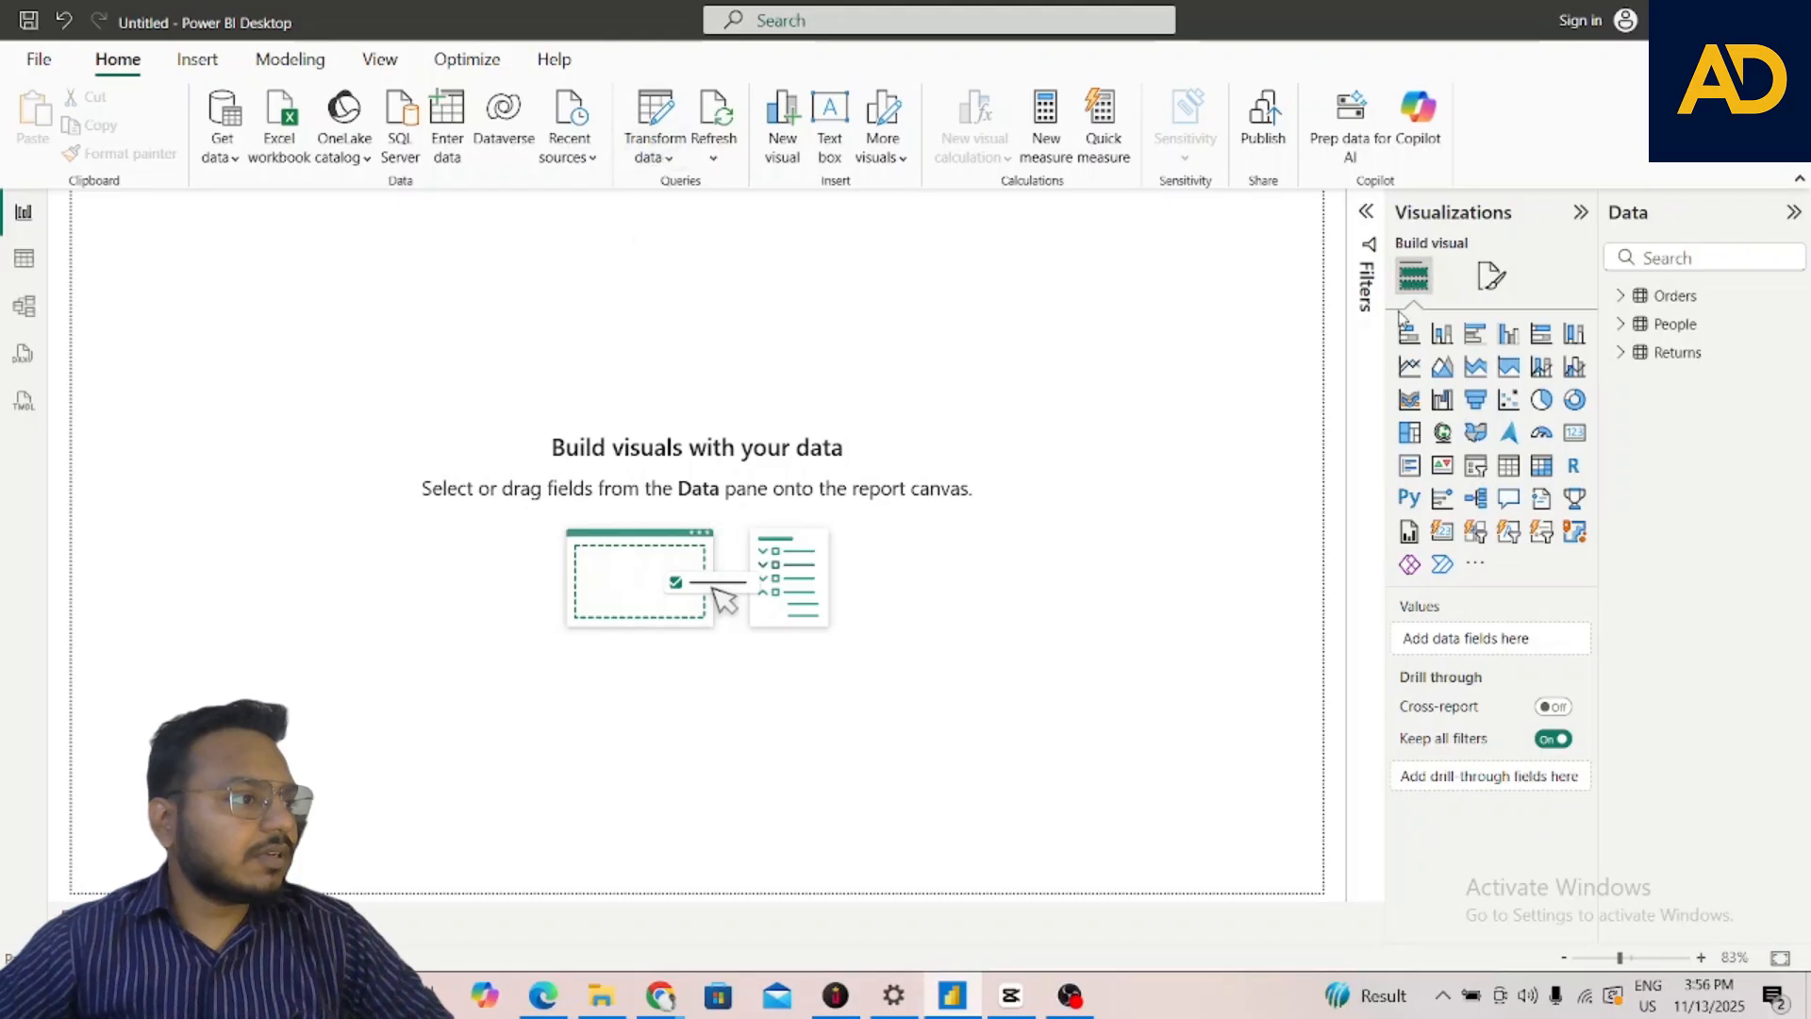
Look over the Orders rows in the table view and return to the report view
left_click(26, 257)
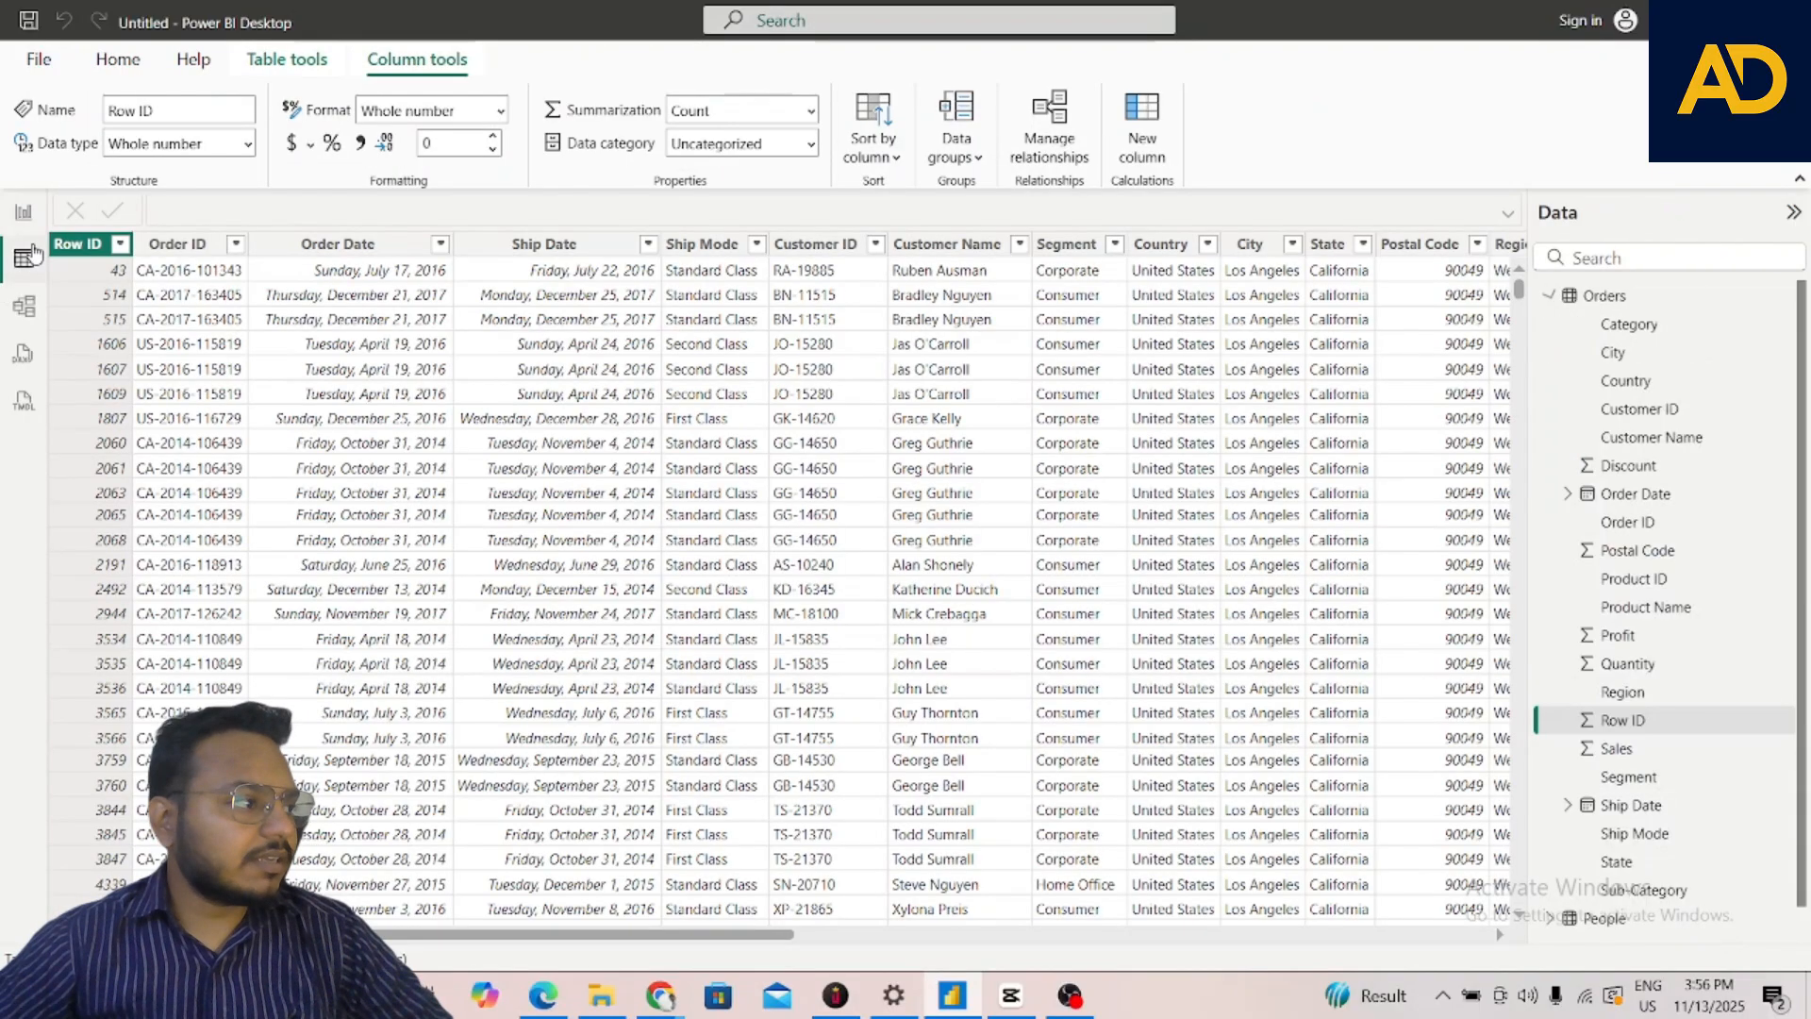
left_click(1551, 296)
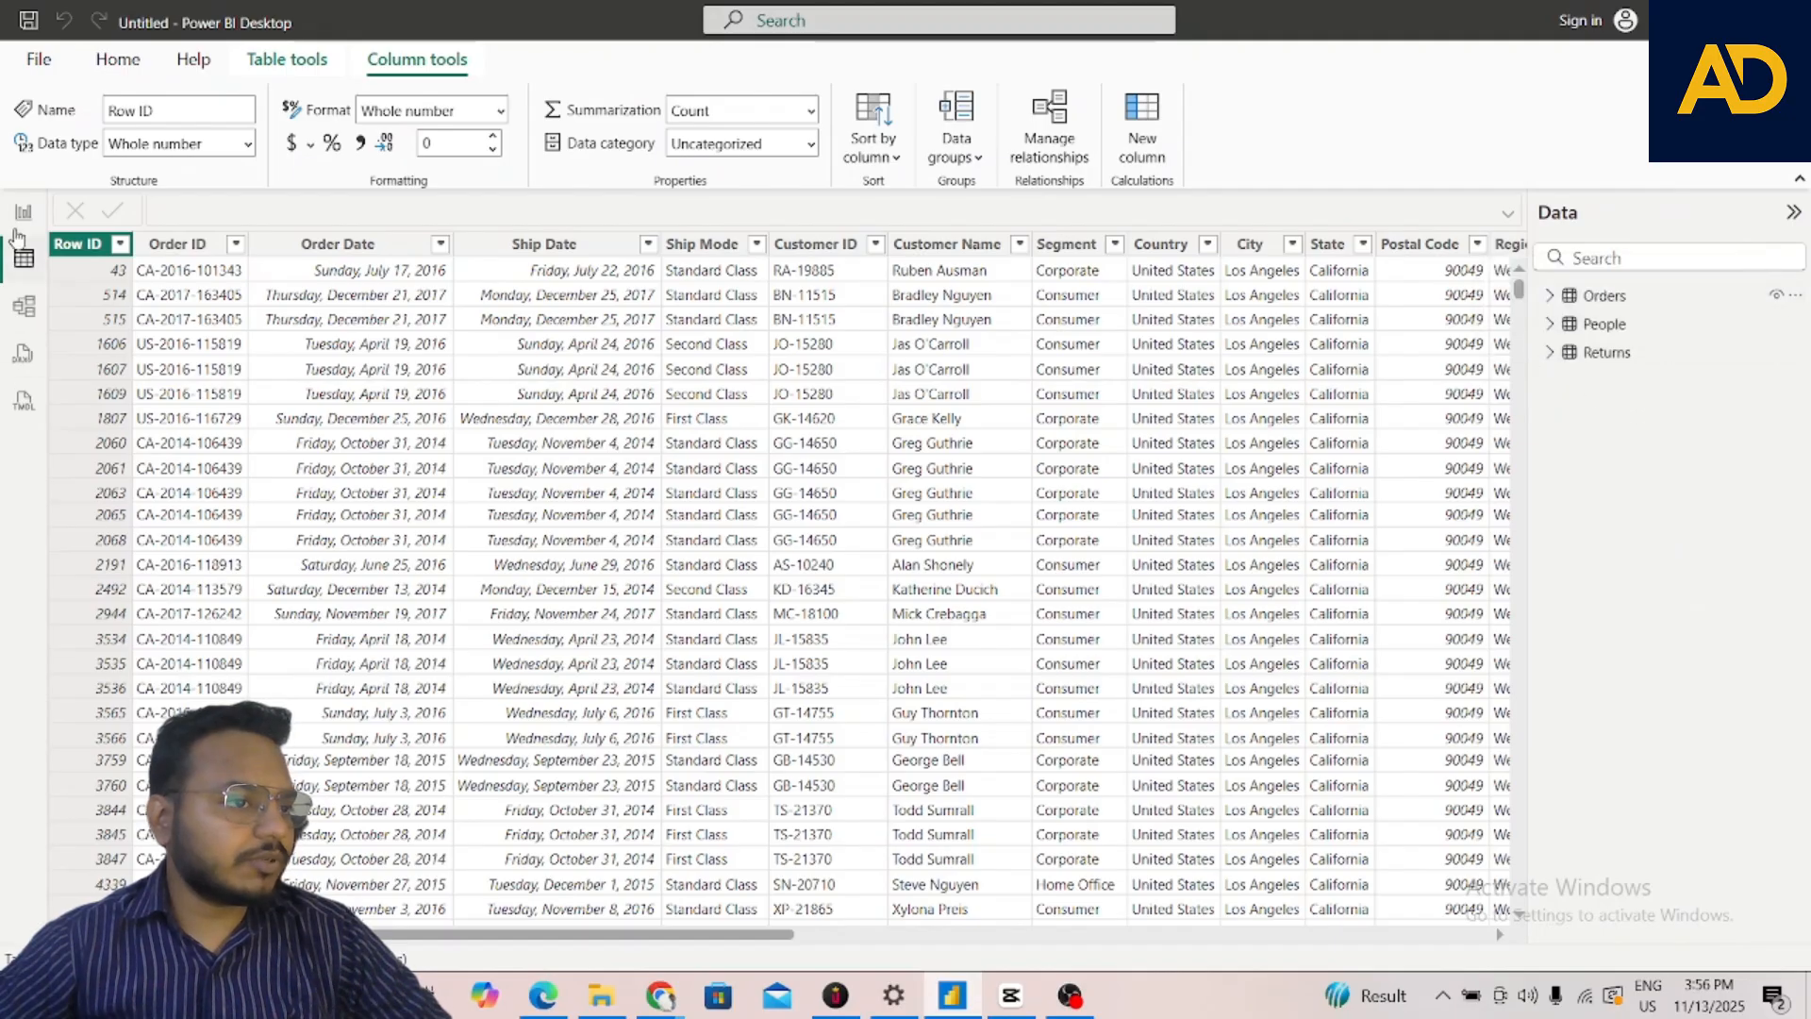
left_click(24, 211)
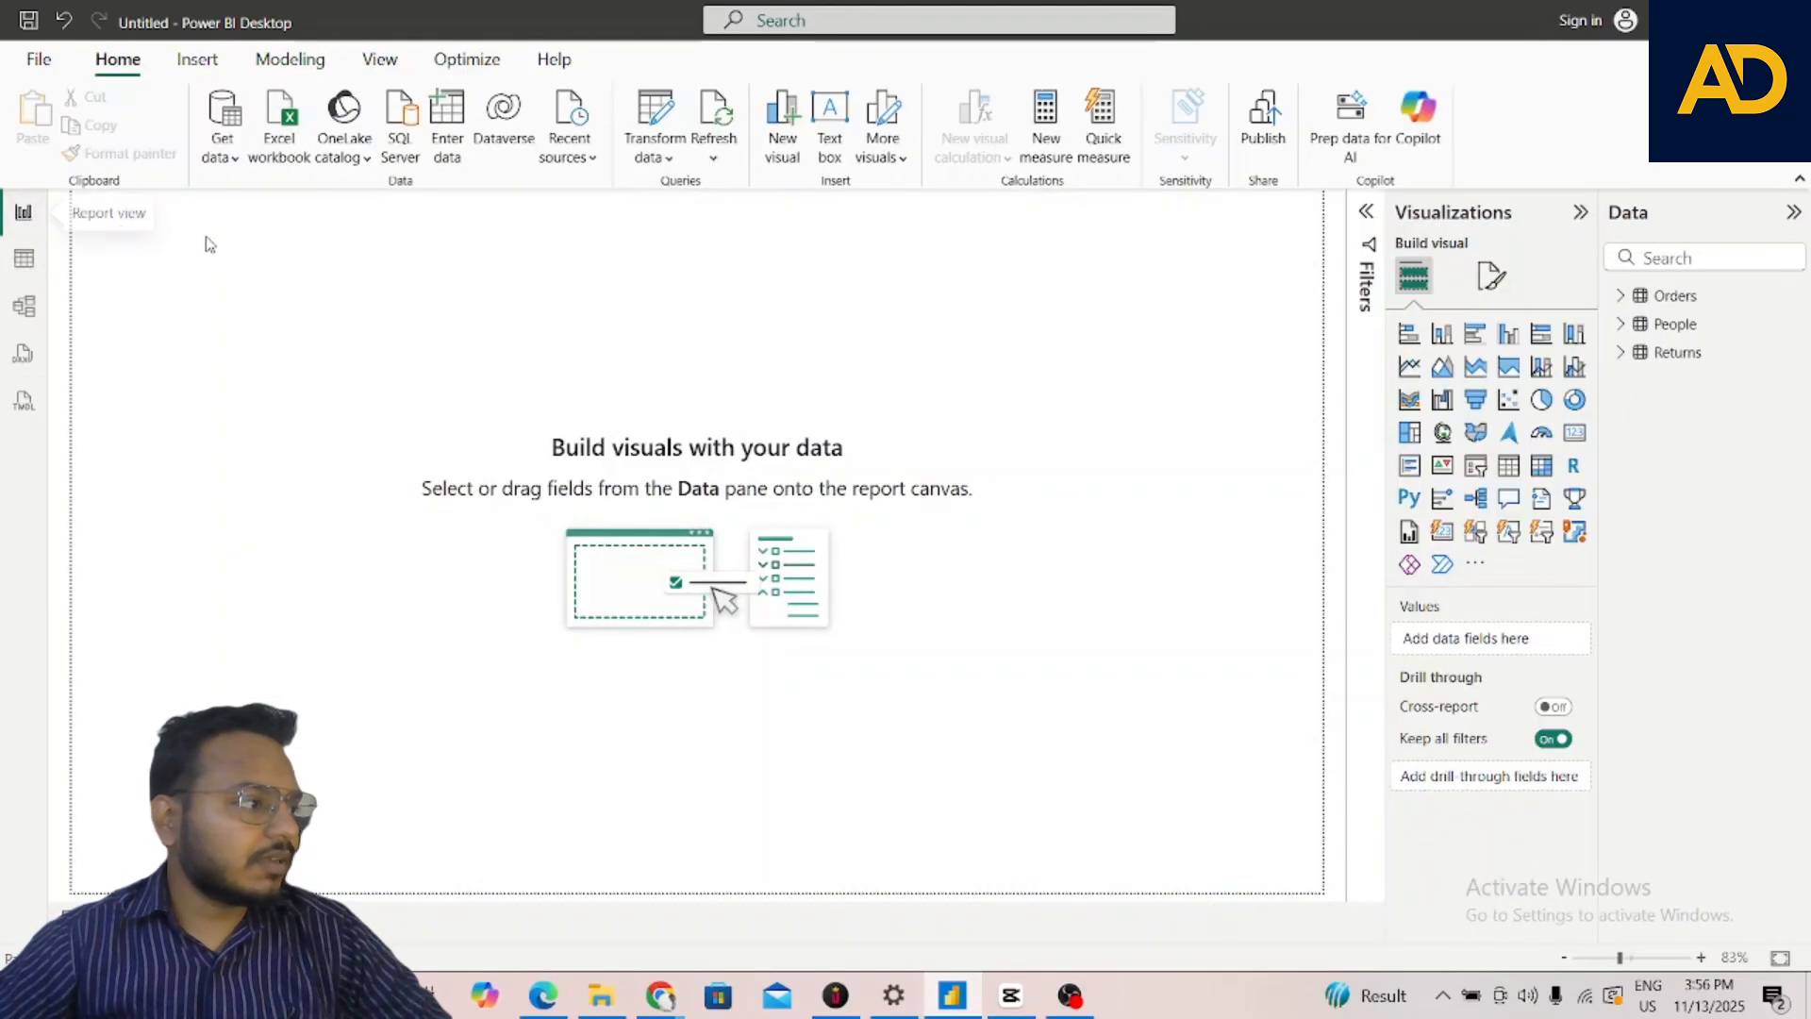
Open the data in Power Query Editor and display the People query
left_click(654, 113)
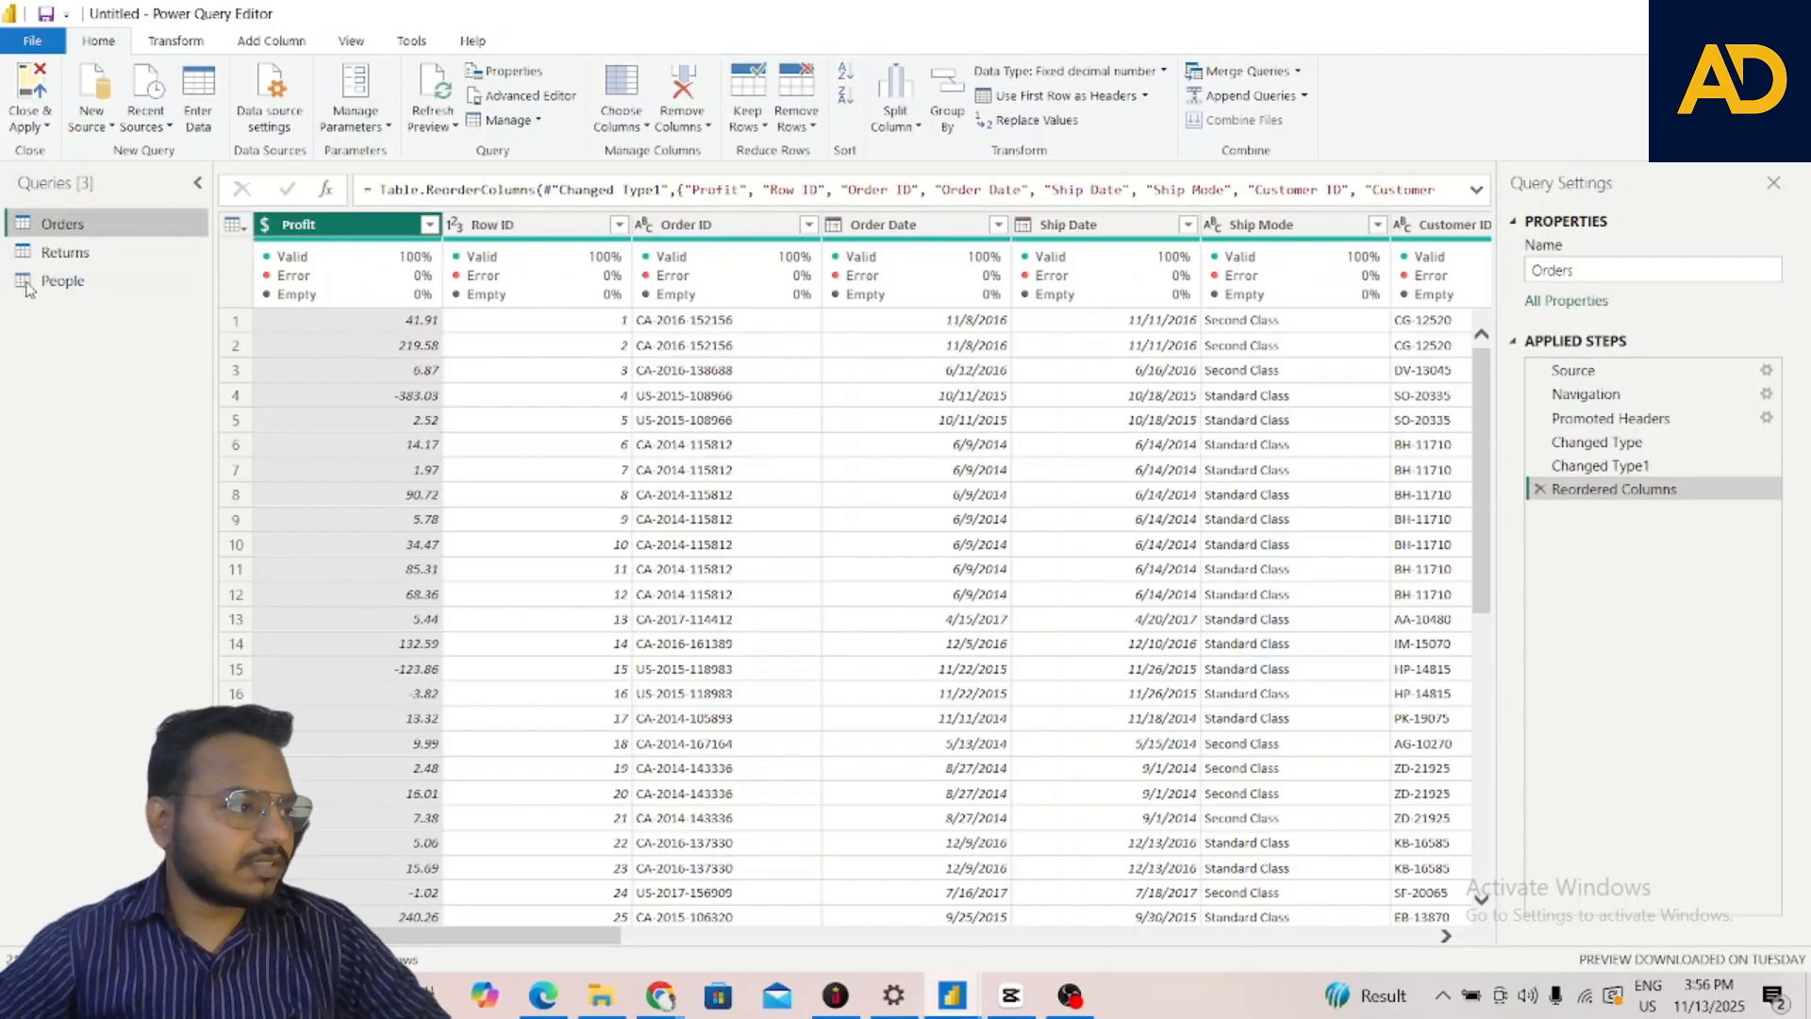
left_click(54, 253)
left_click(79, 286)
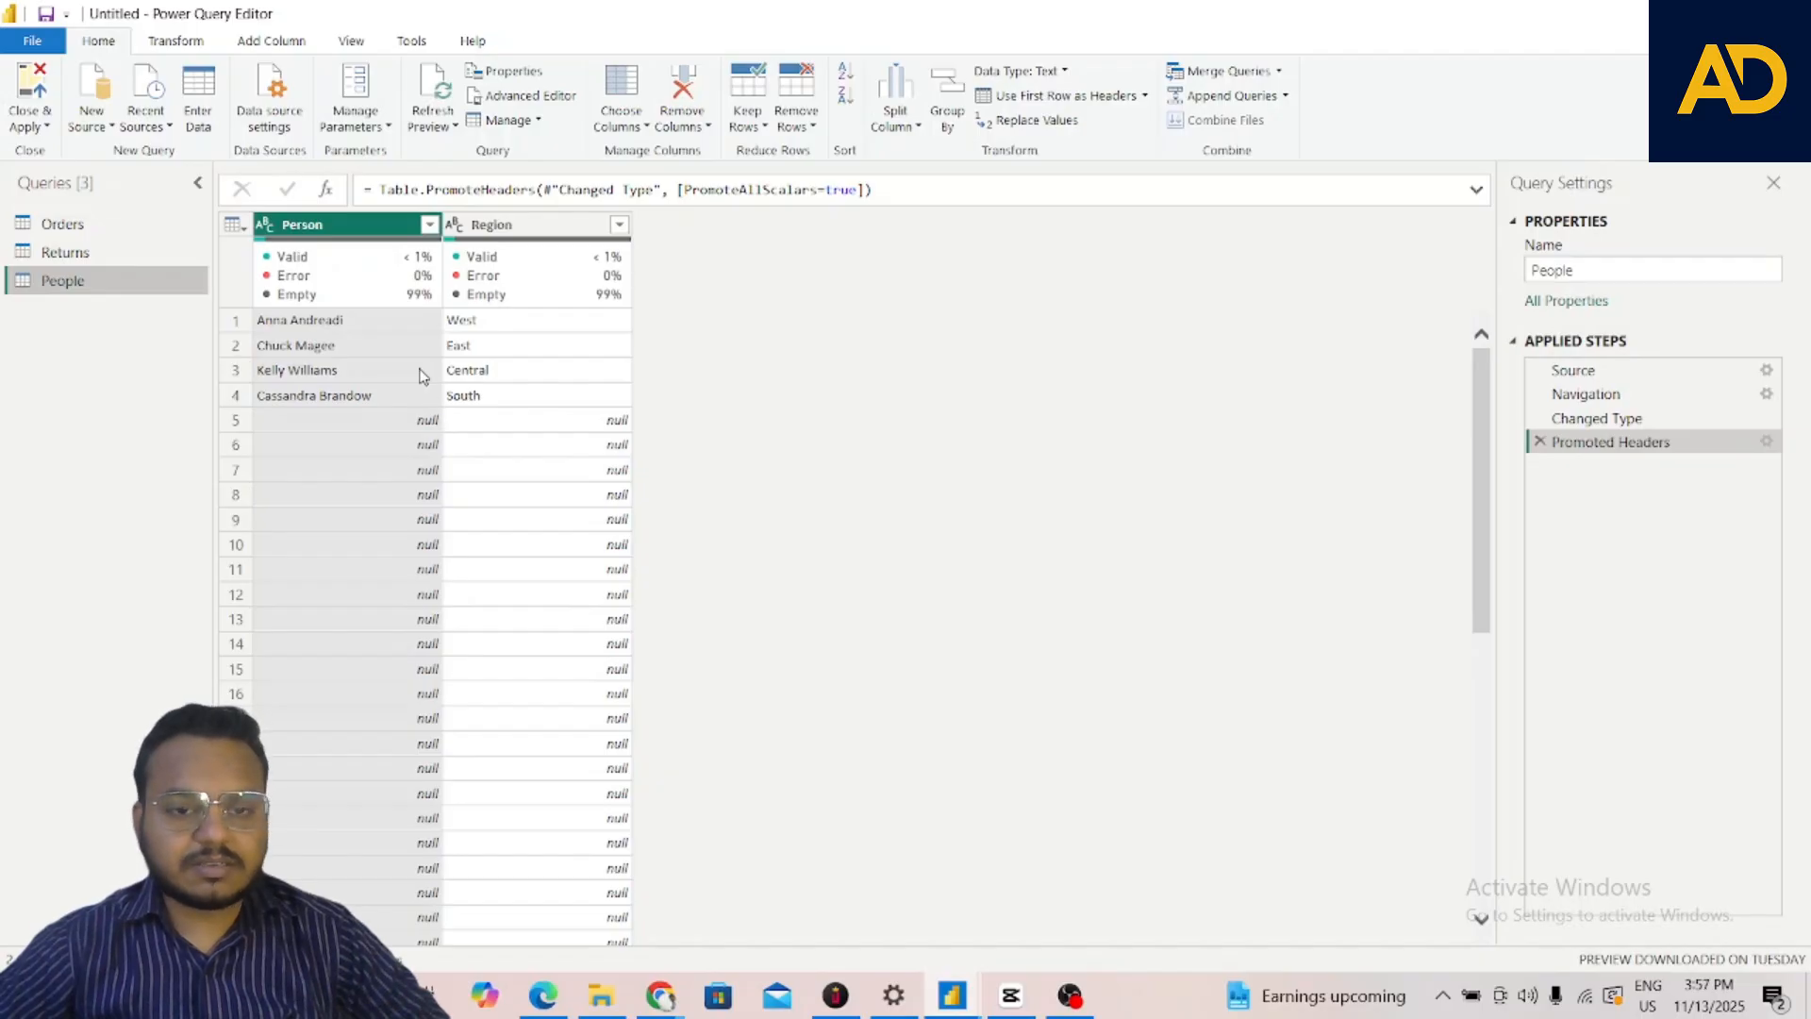
Filter the Person column of the People query to exclude null rows
left_click(430, 227)
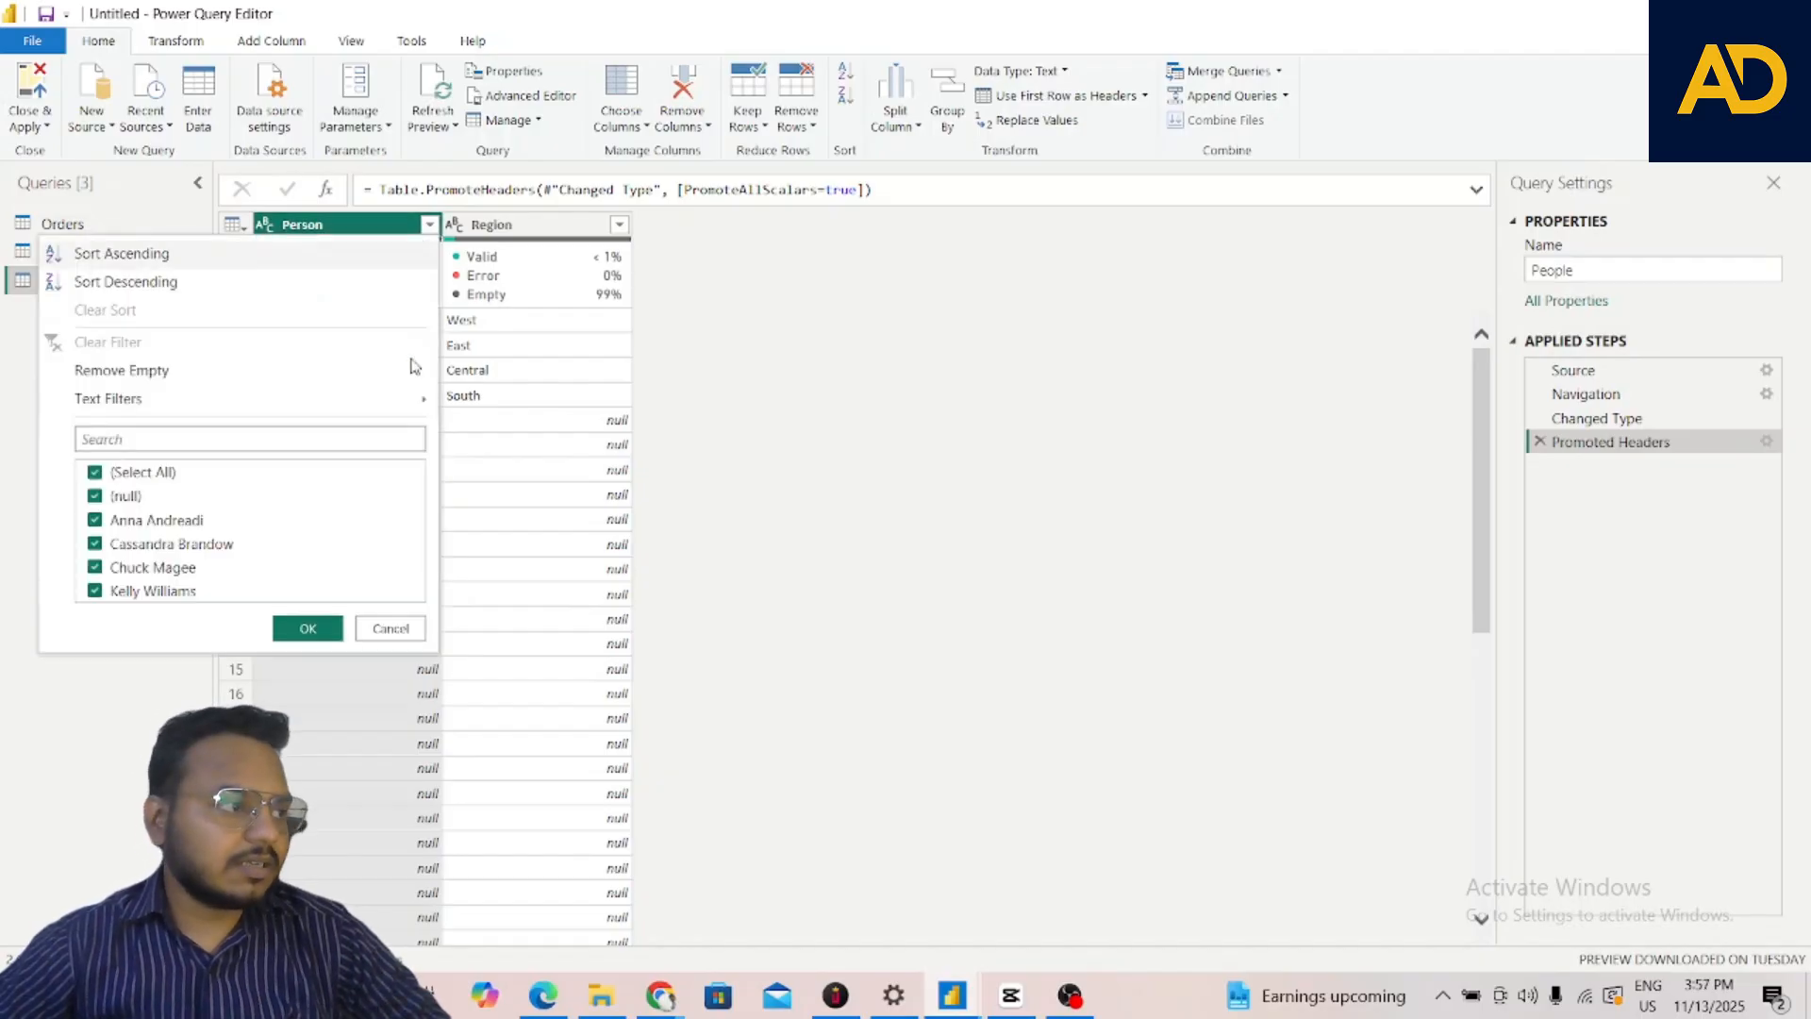
left_click(113, 472)
left_click(121, 496)
left_click(119, 495)
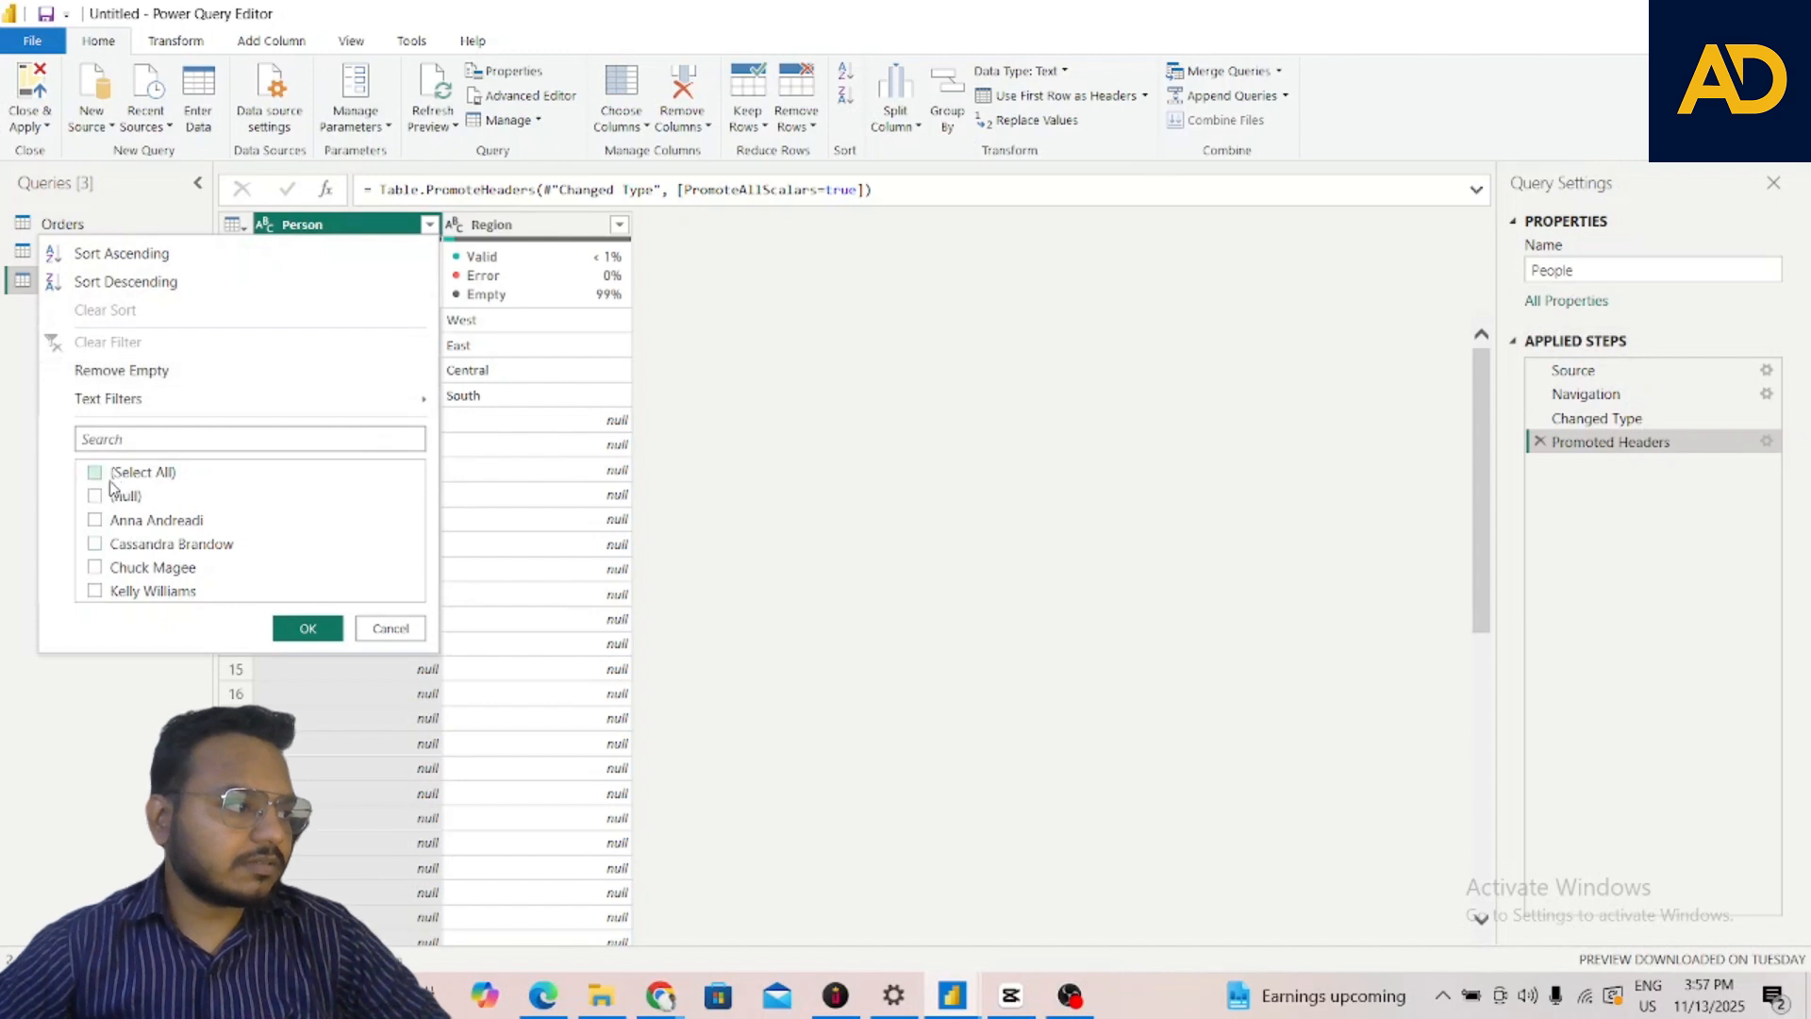
left_click(113, 474)
left_click(113, 496)
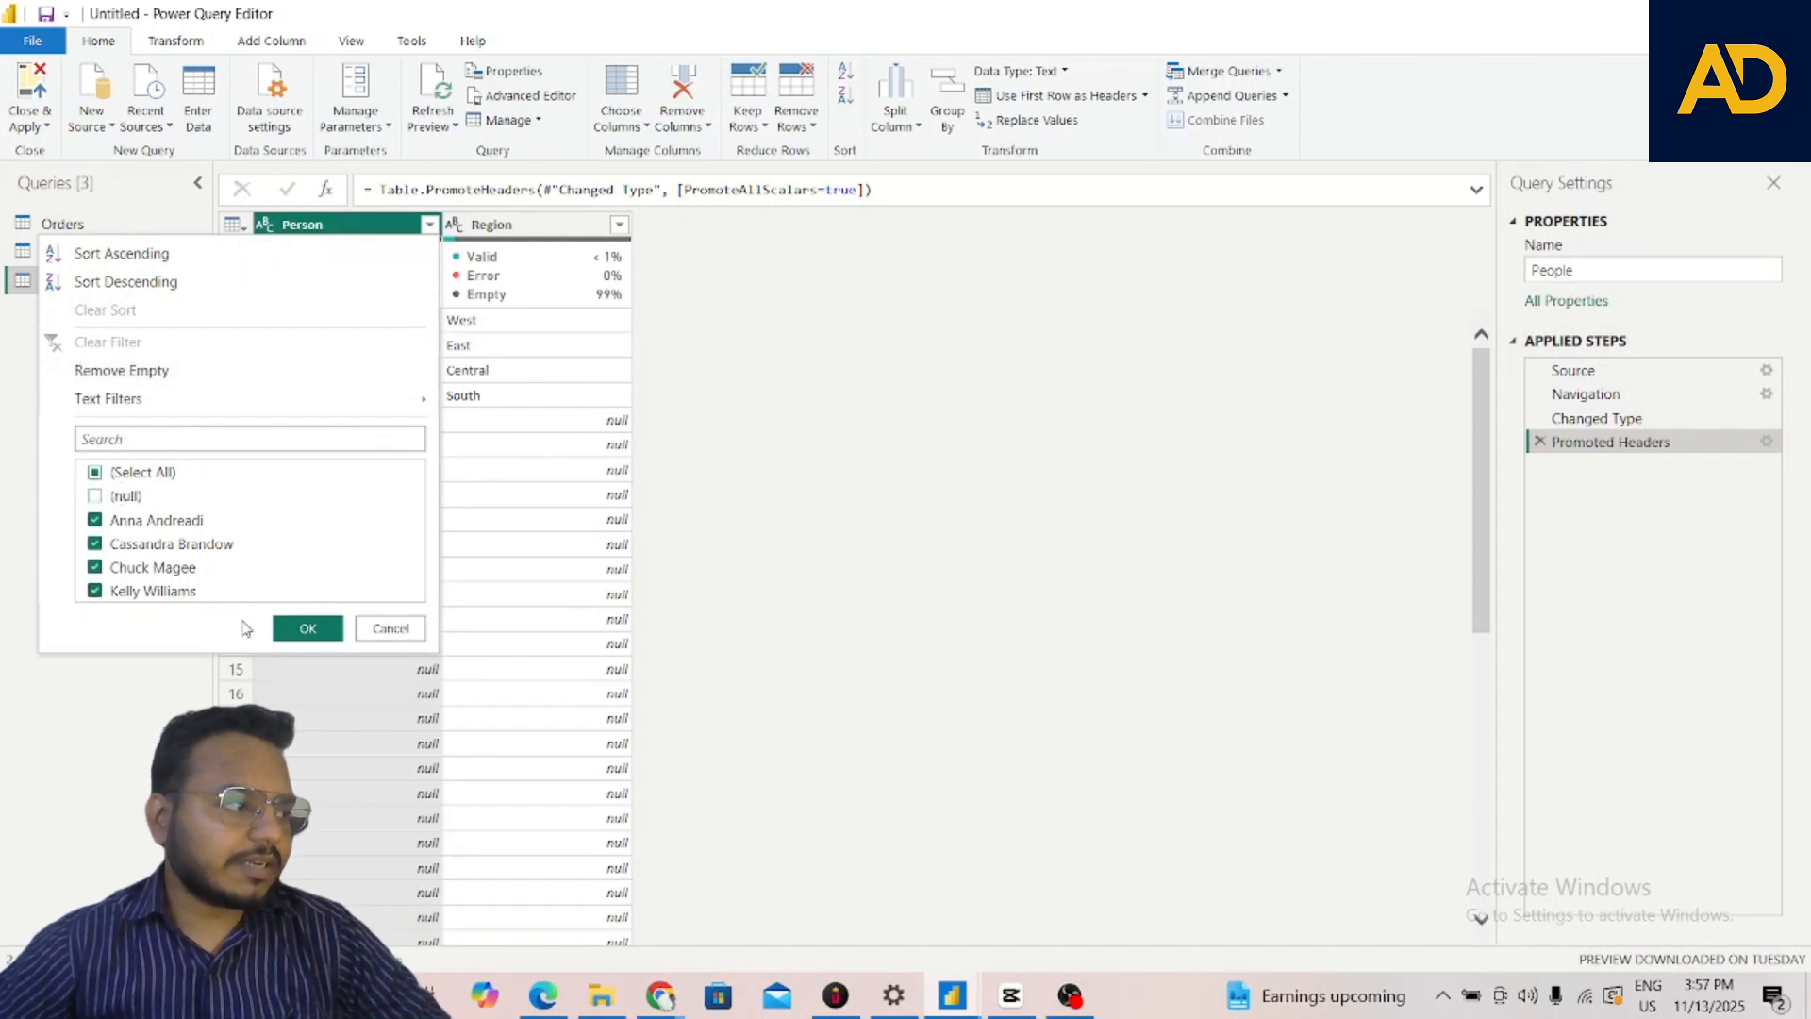
left_click(309, 629)
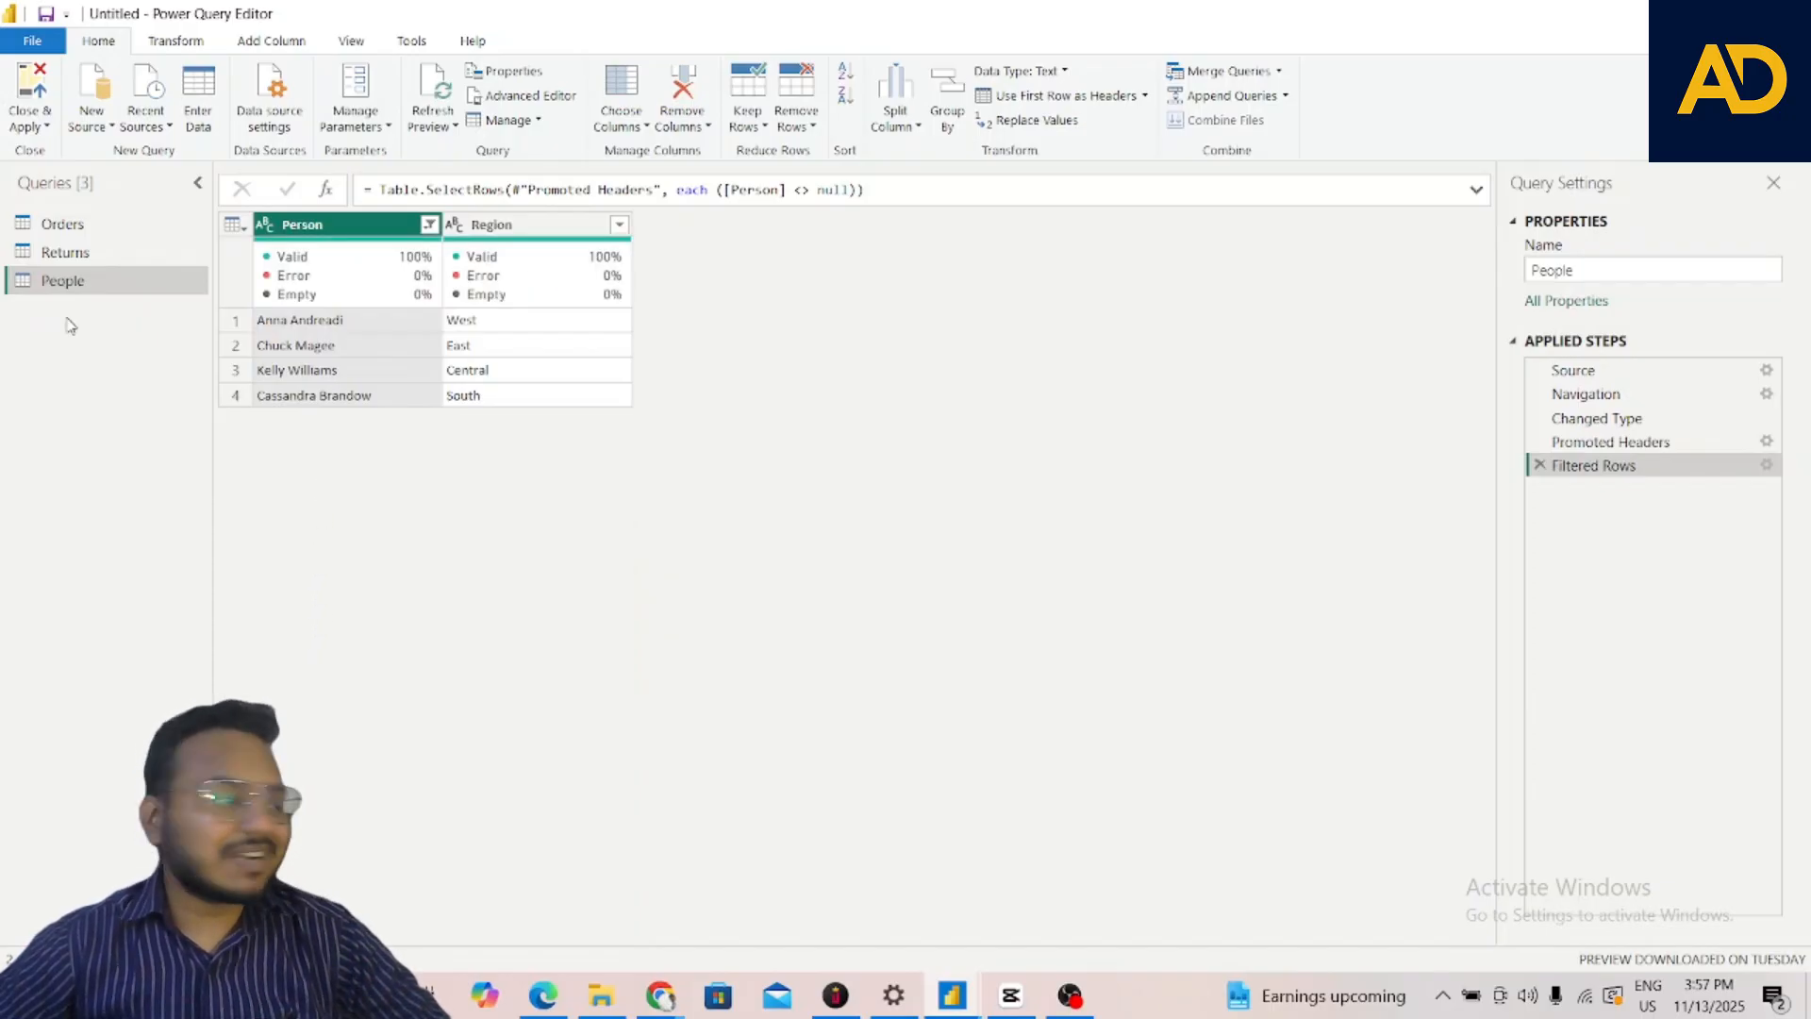
Promote the first row of the Returns query to column headers
left_click(68, 252)
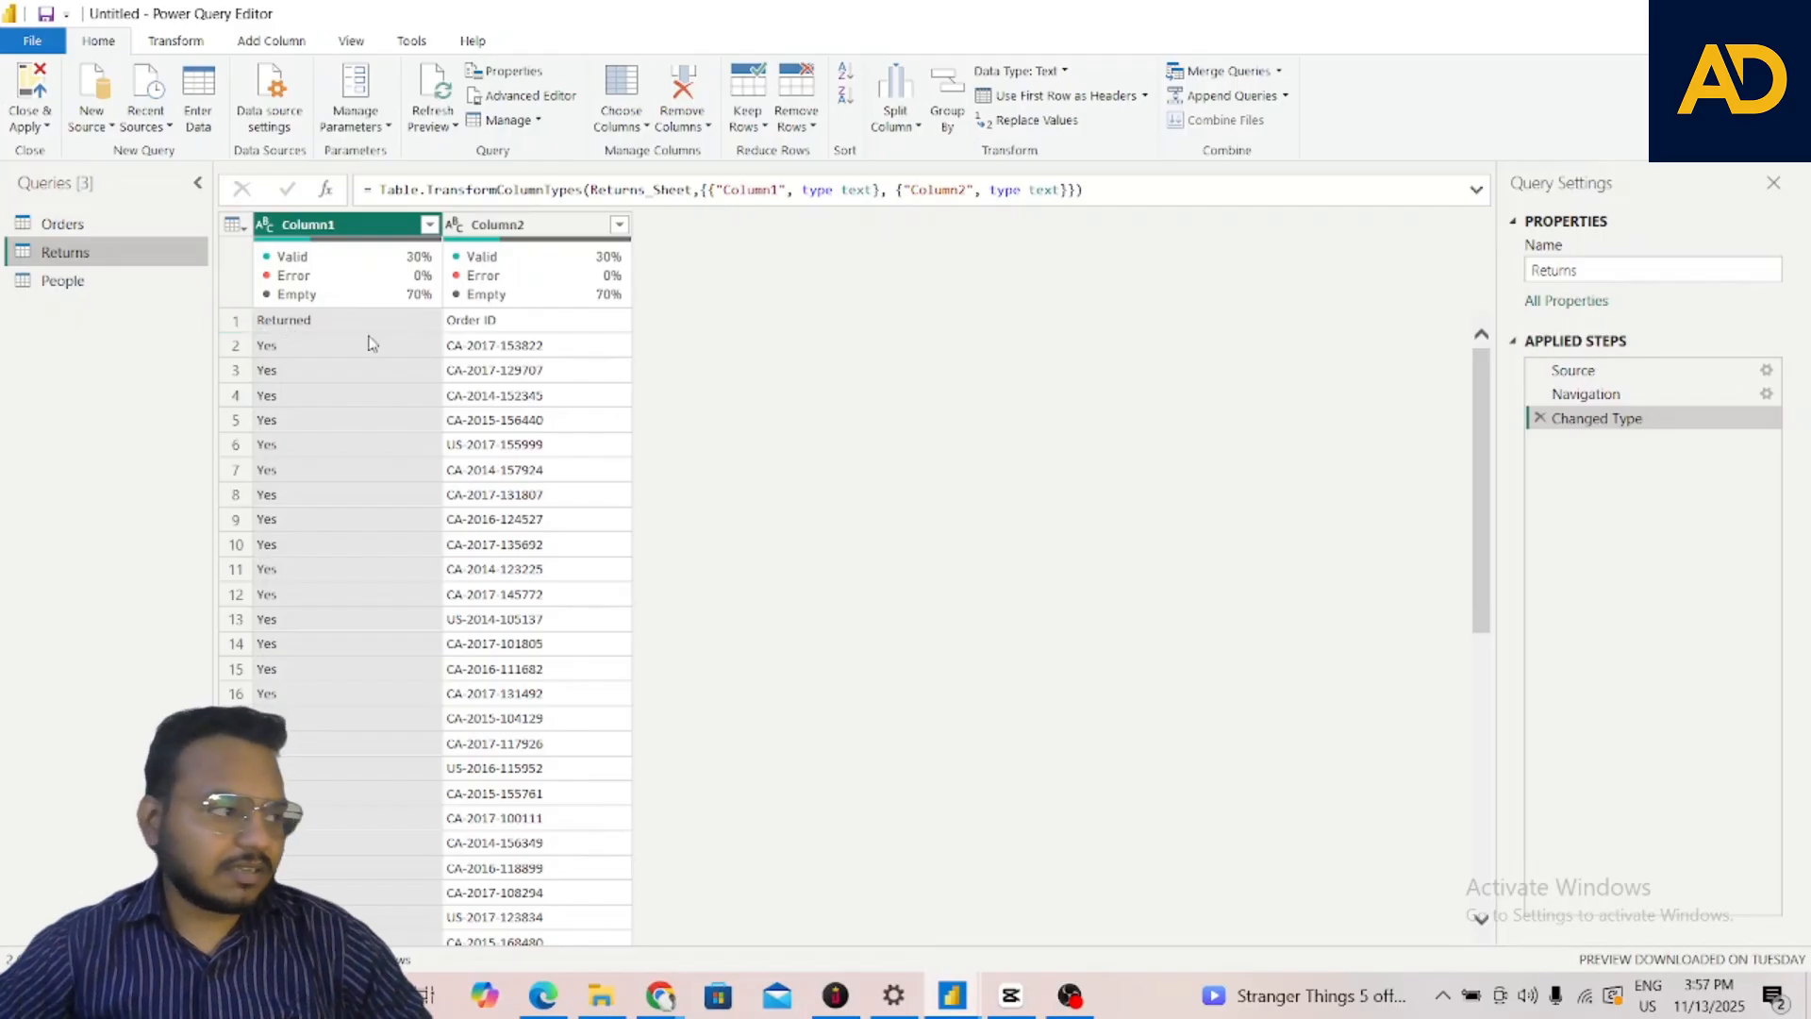
mouse_move(300, 243)
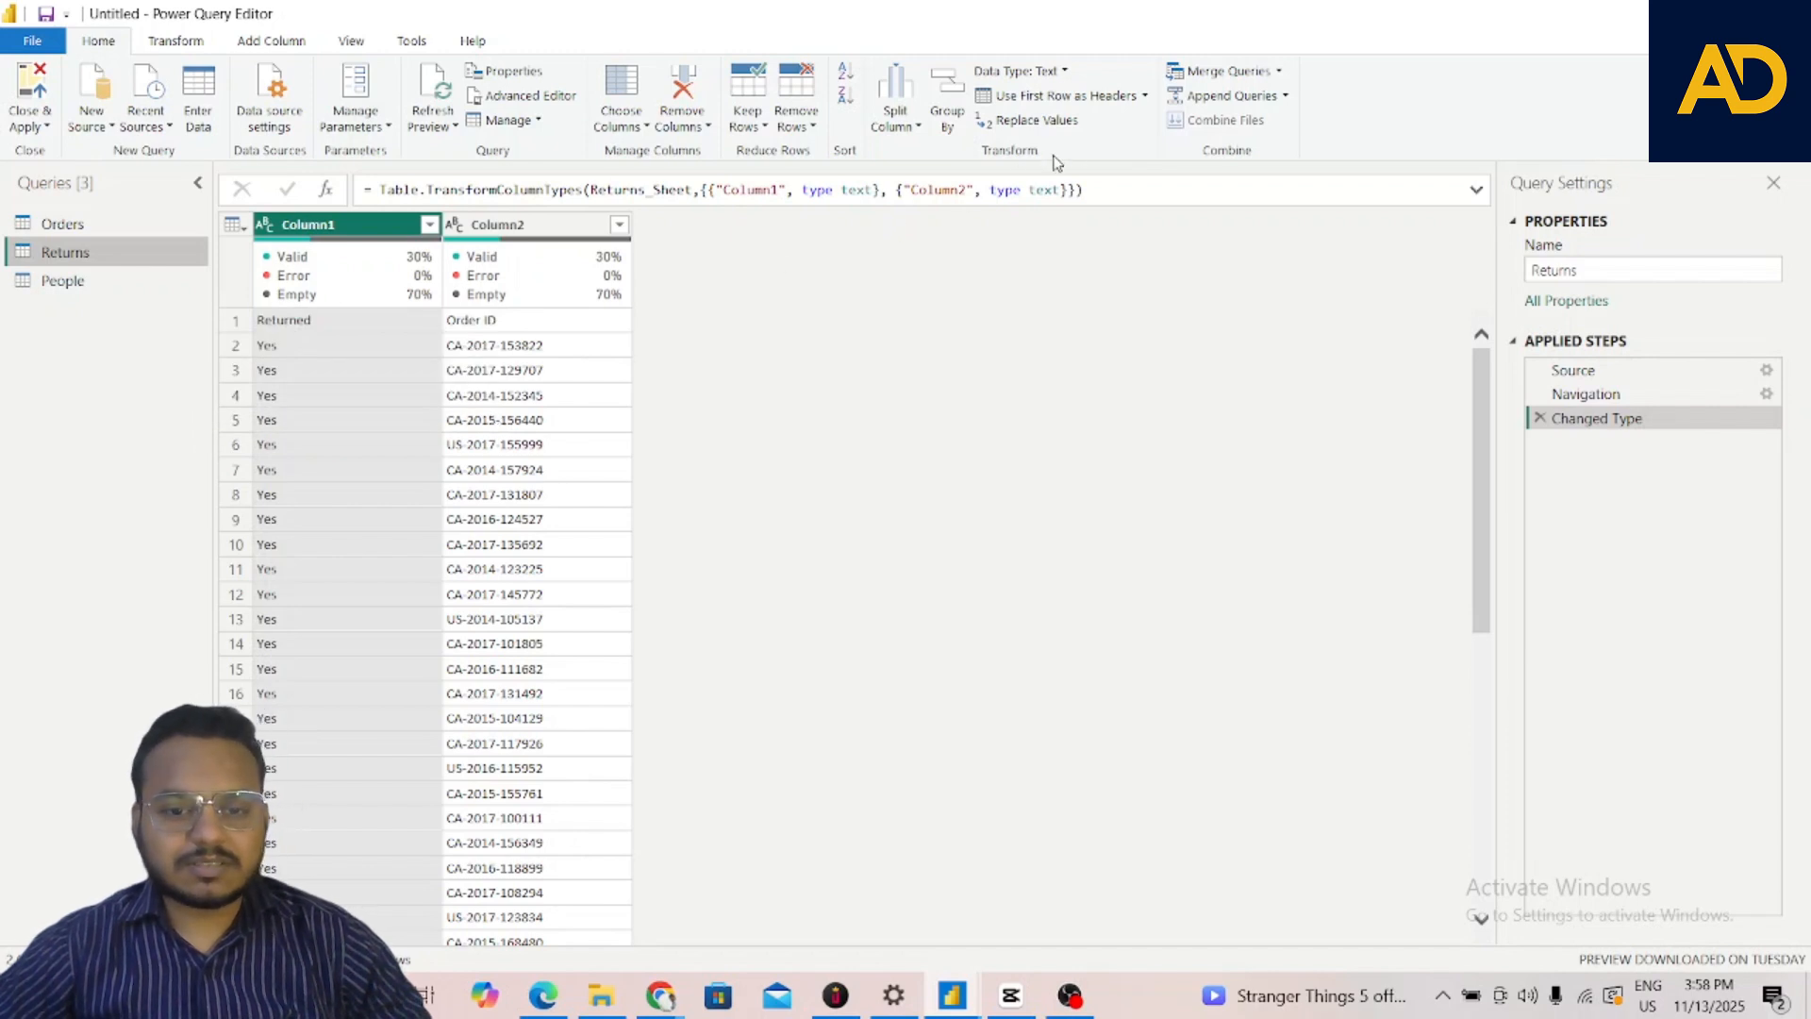
left_click(1078, 96)
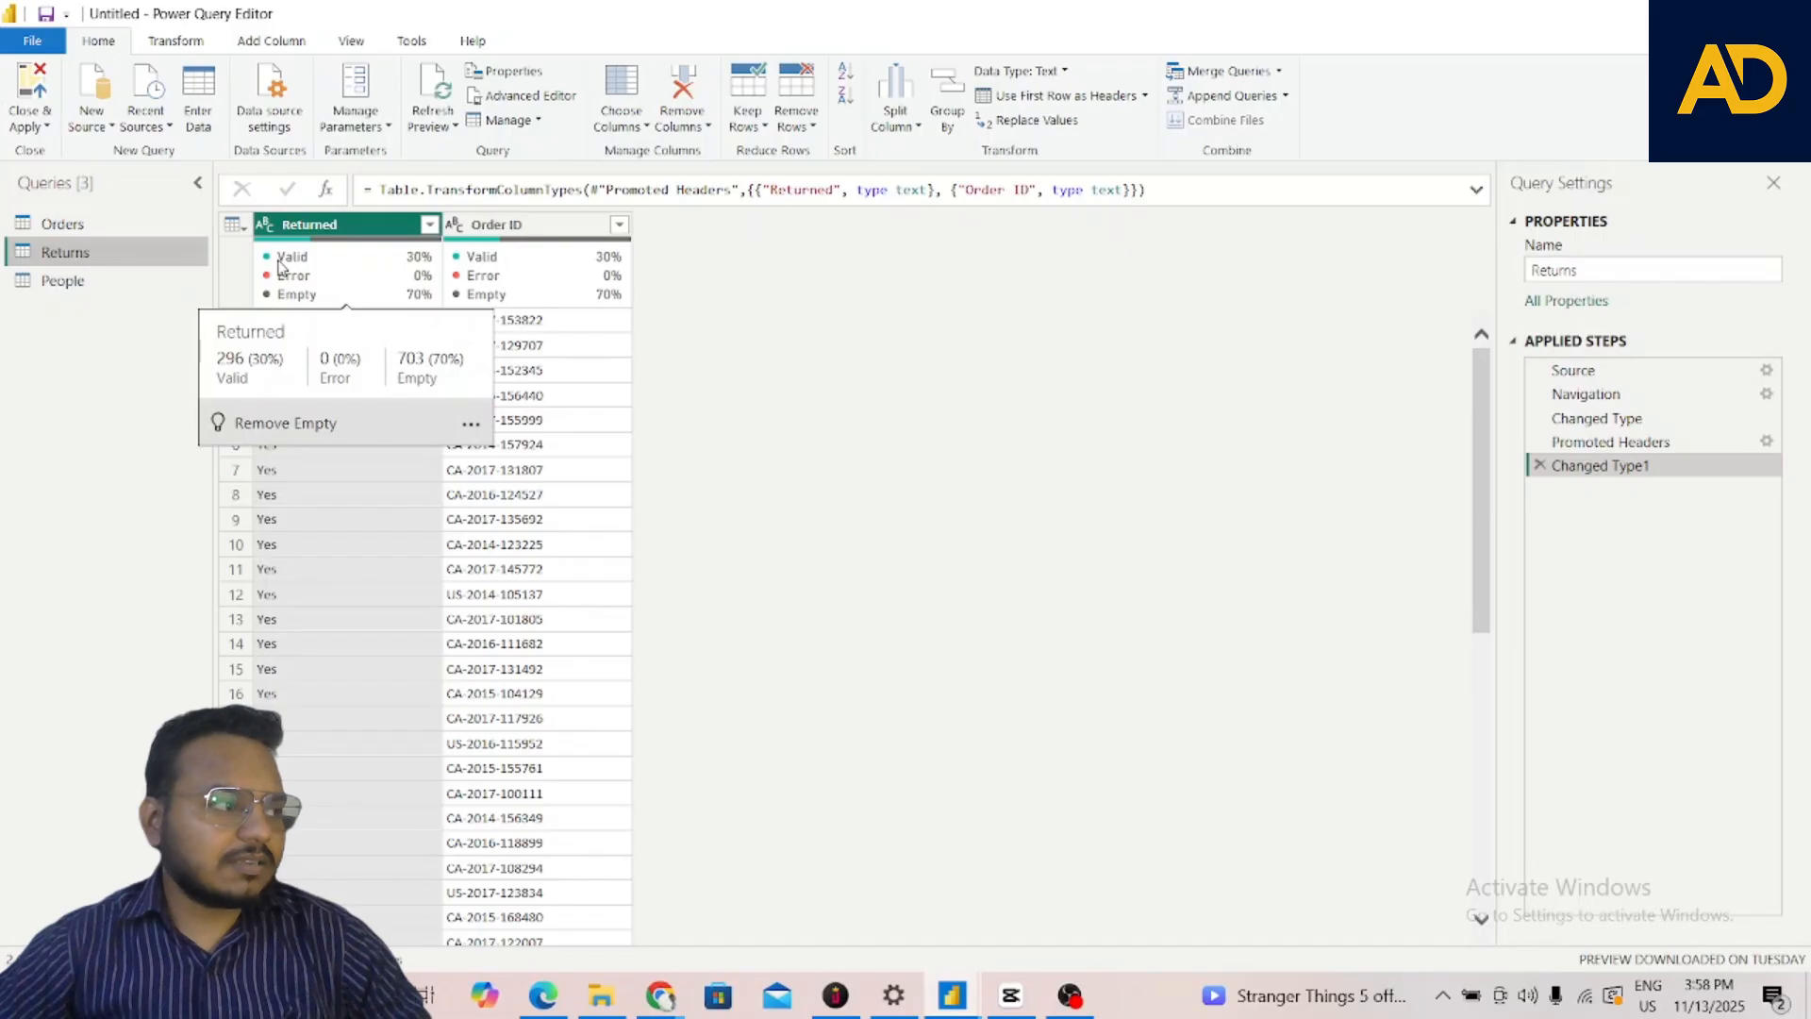
Filter the Returned column of the Returns query to exclude null and keep only Yes
left_click(351, 41)
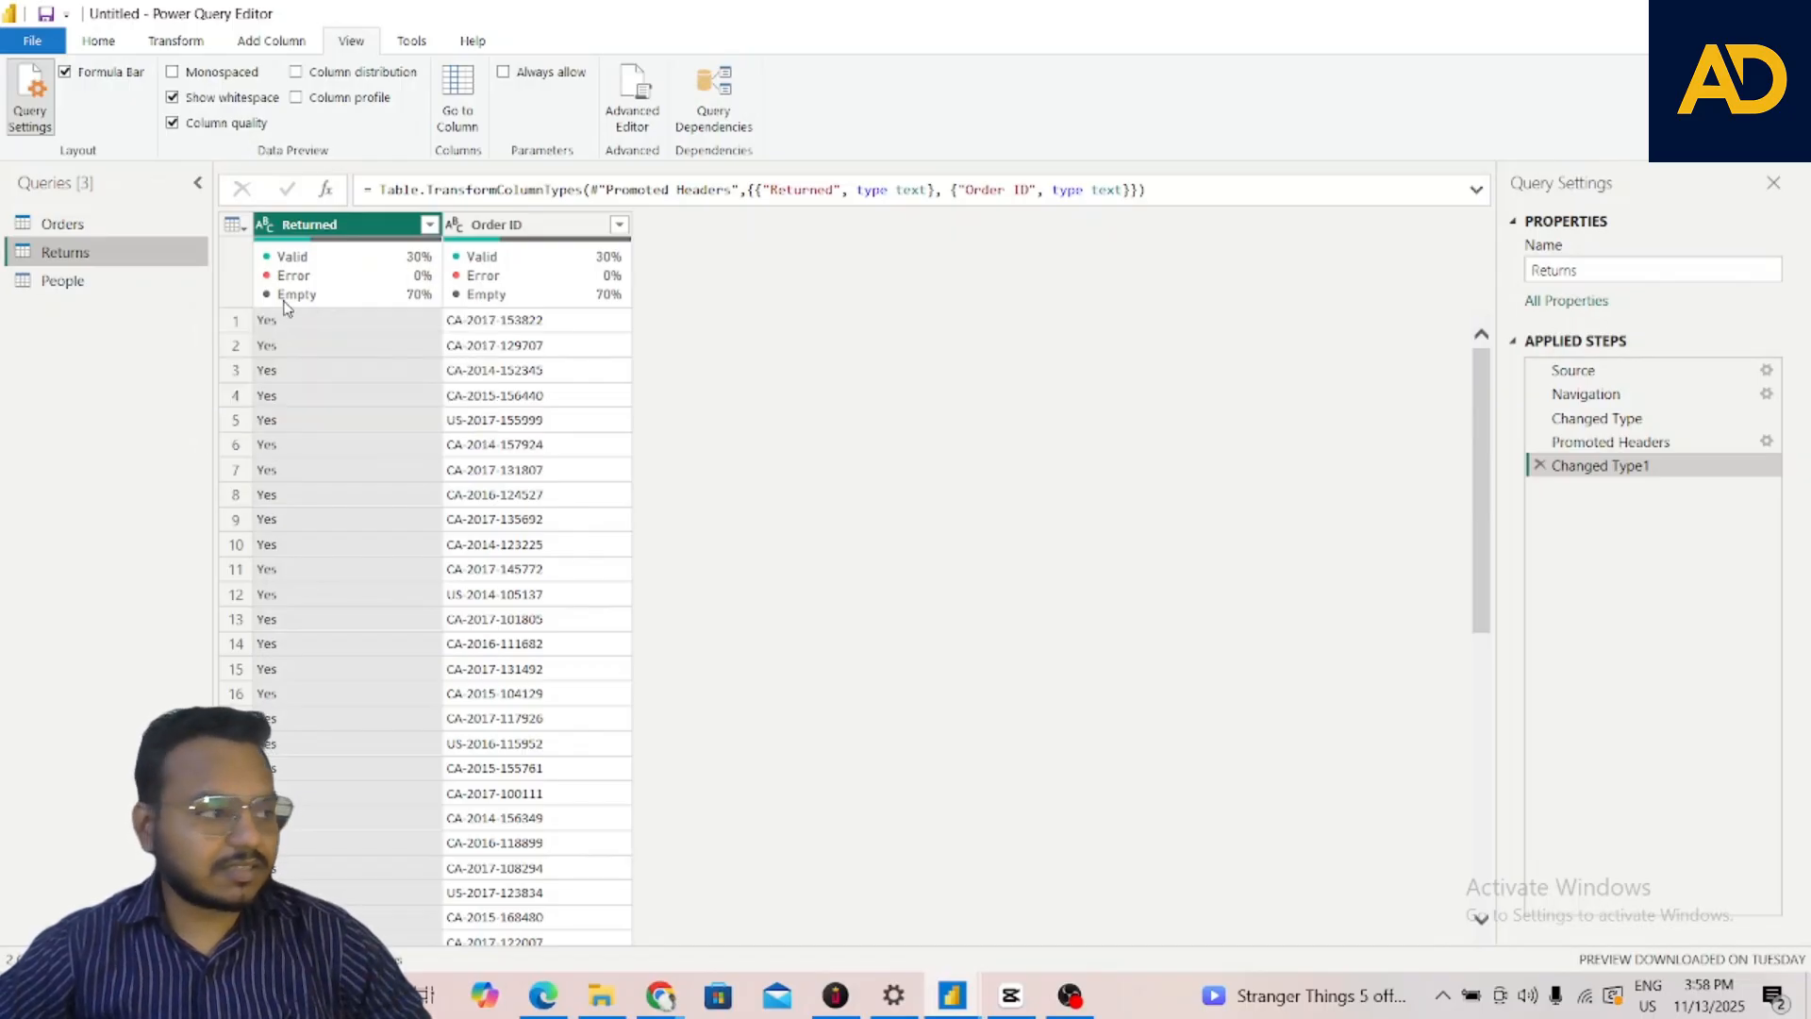
mouse_move(490, 274)
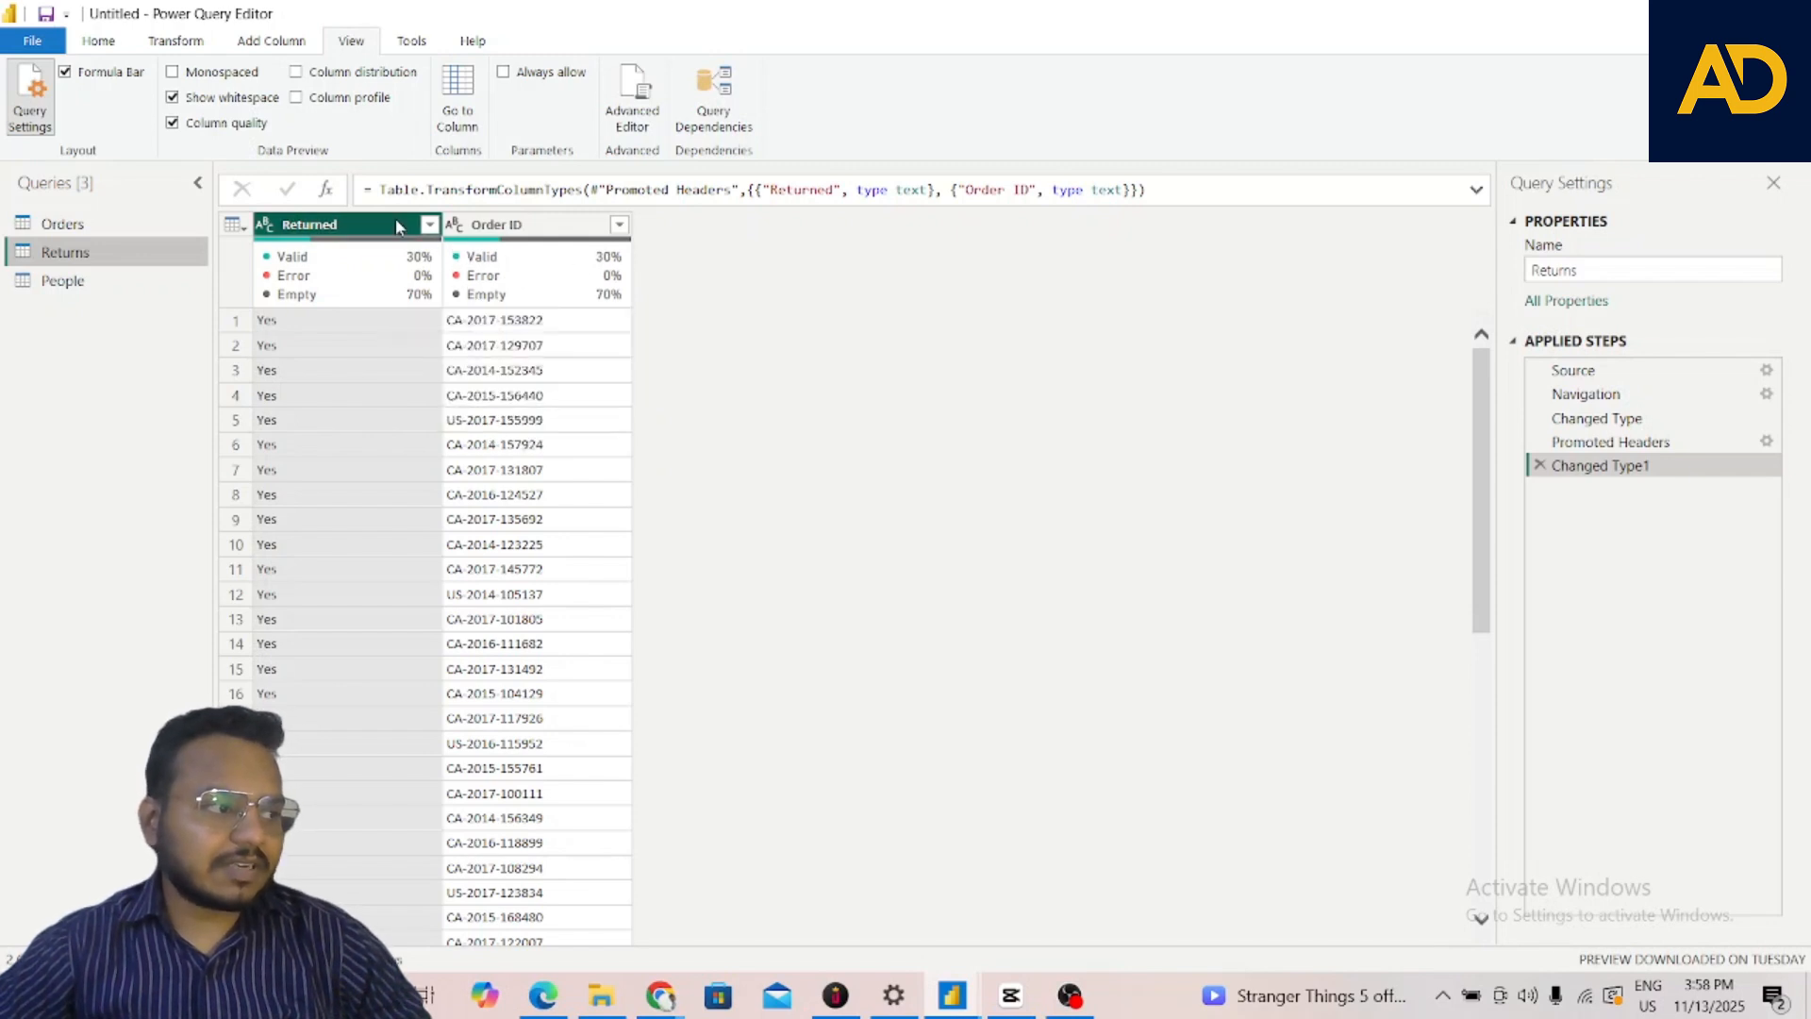
left_click(430, 226)
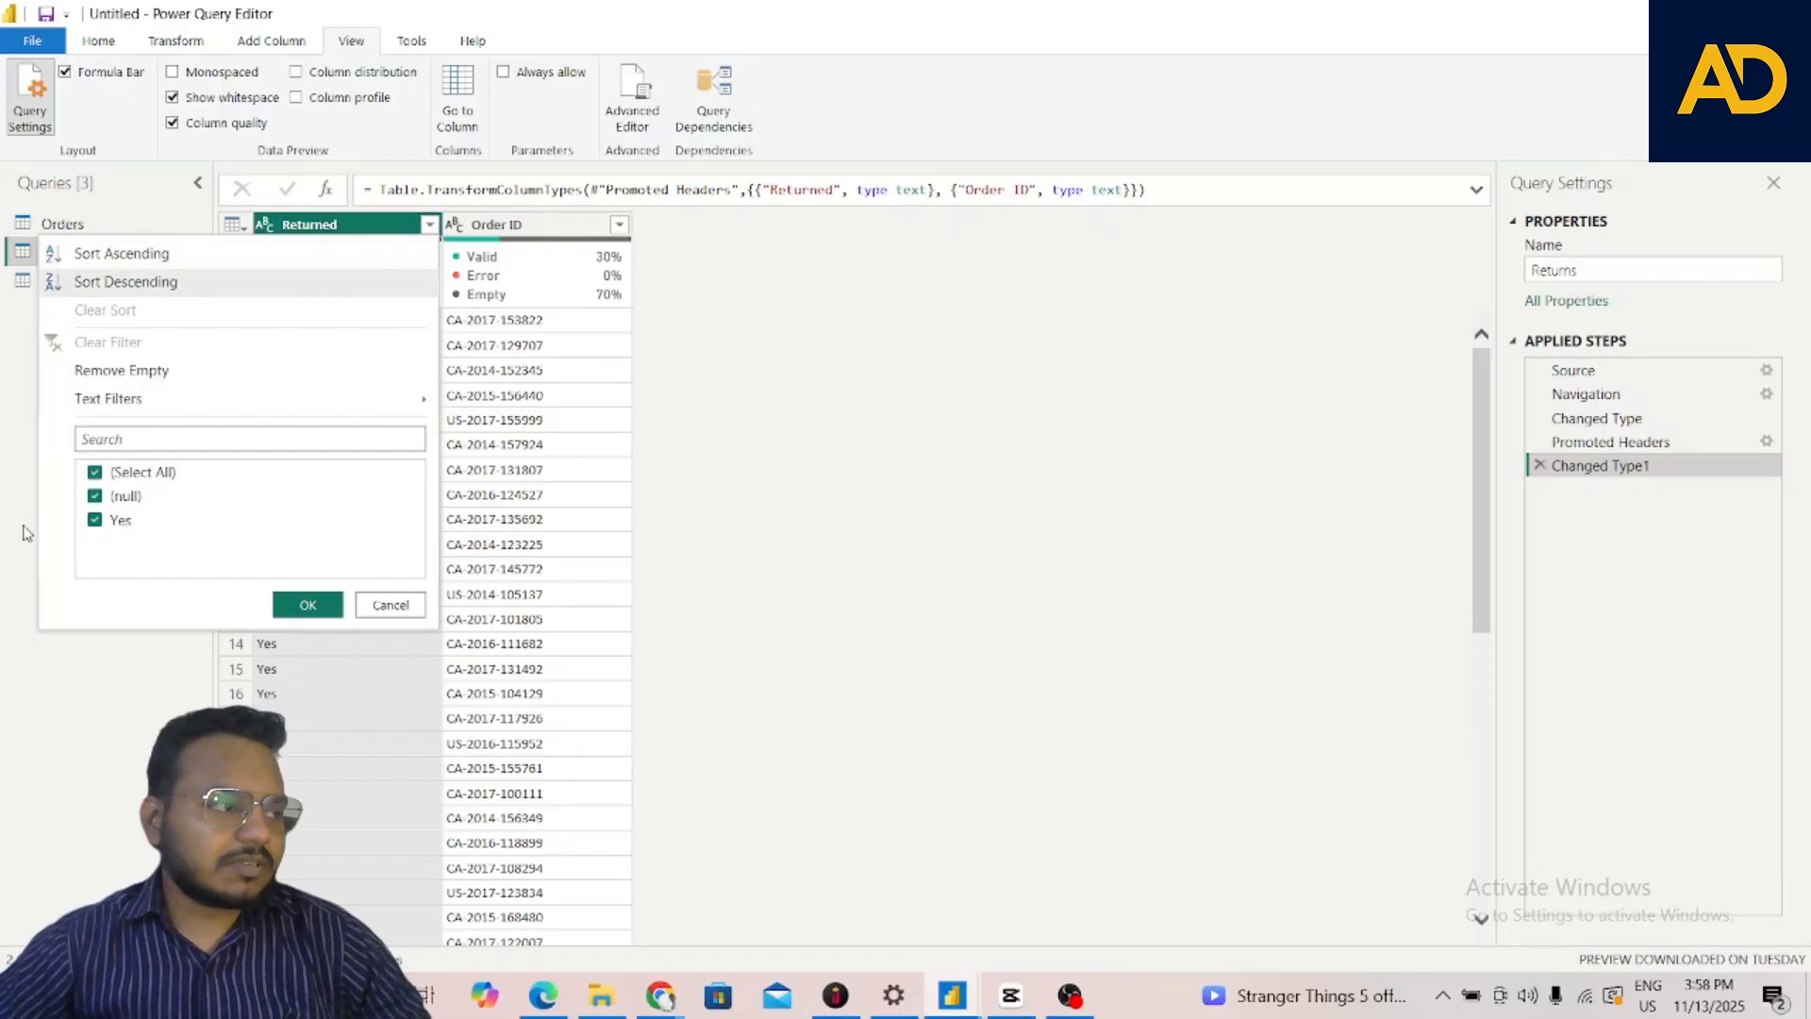
left_click(128, 497)
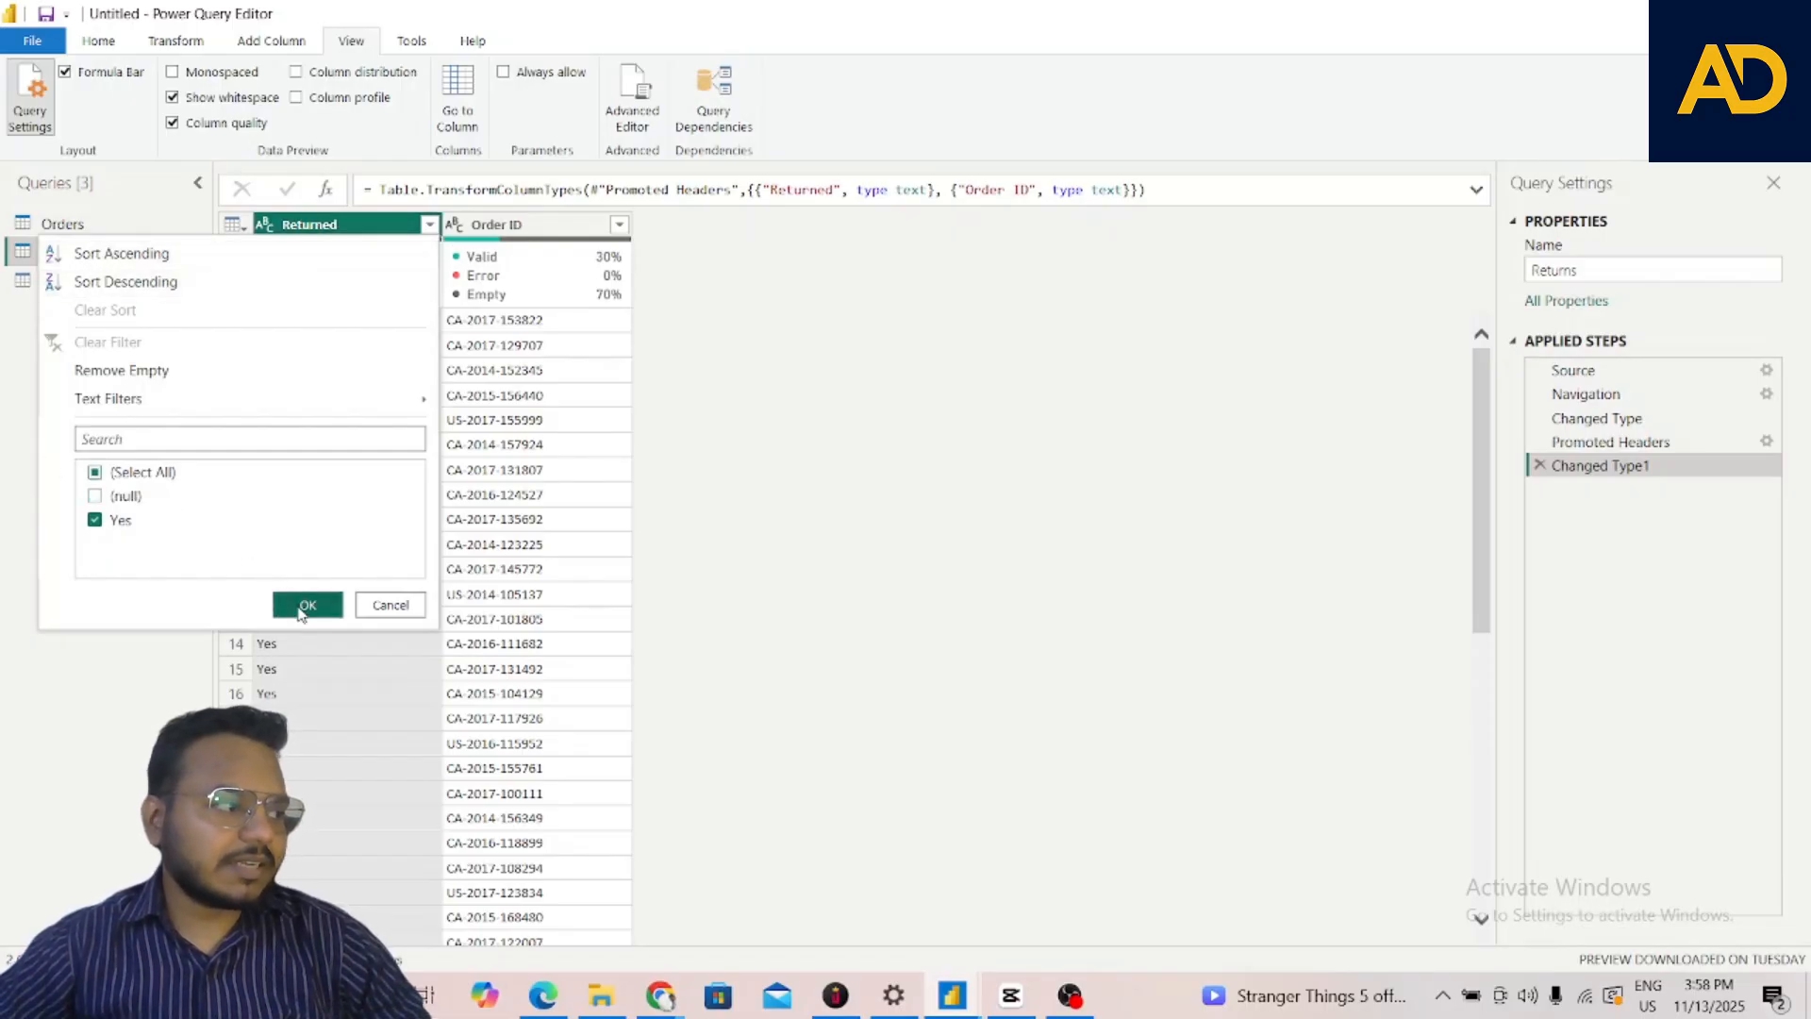
left_click(296, 603)
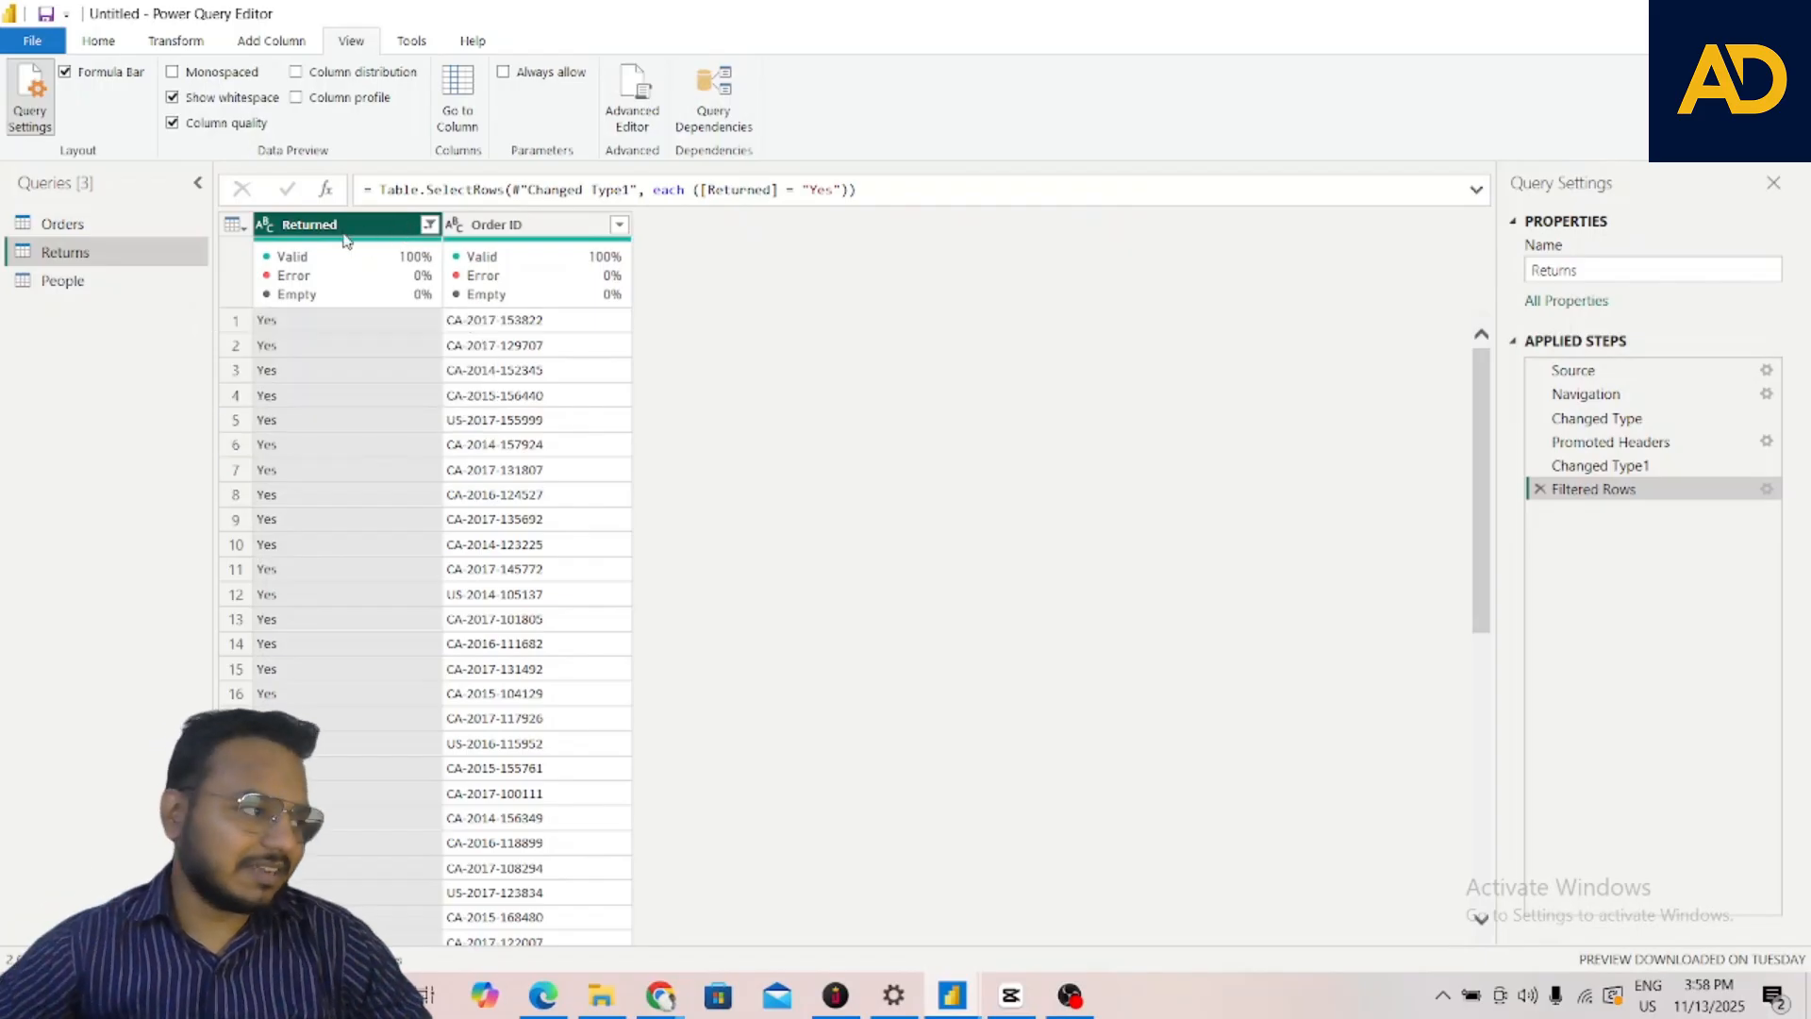
Review the People, Returns and Orders queries, checking the column quality figures in each
left_click(100, 280)
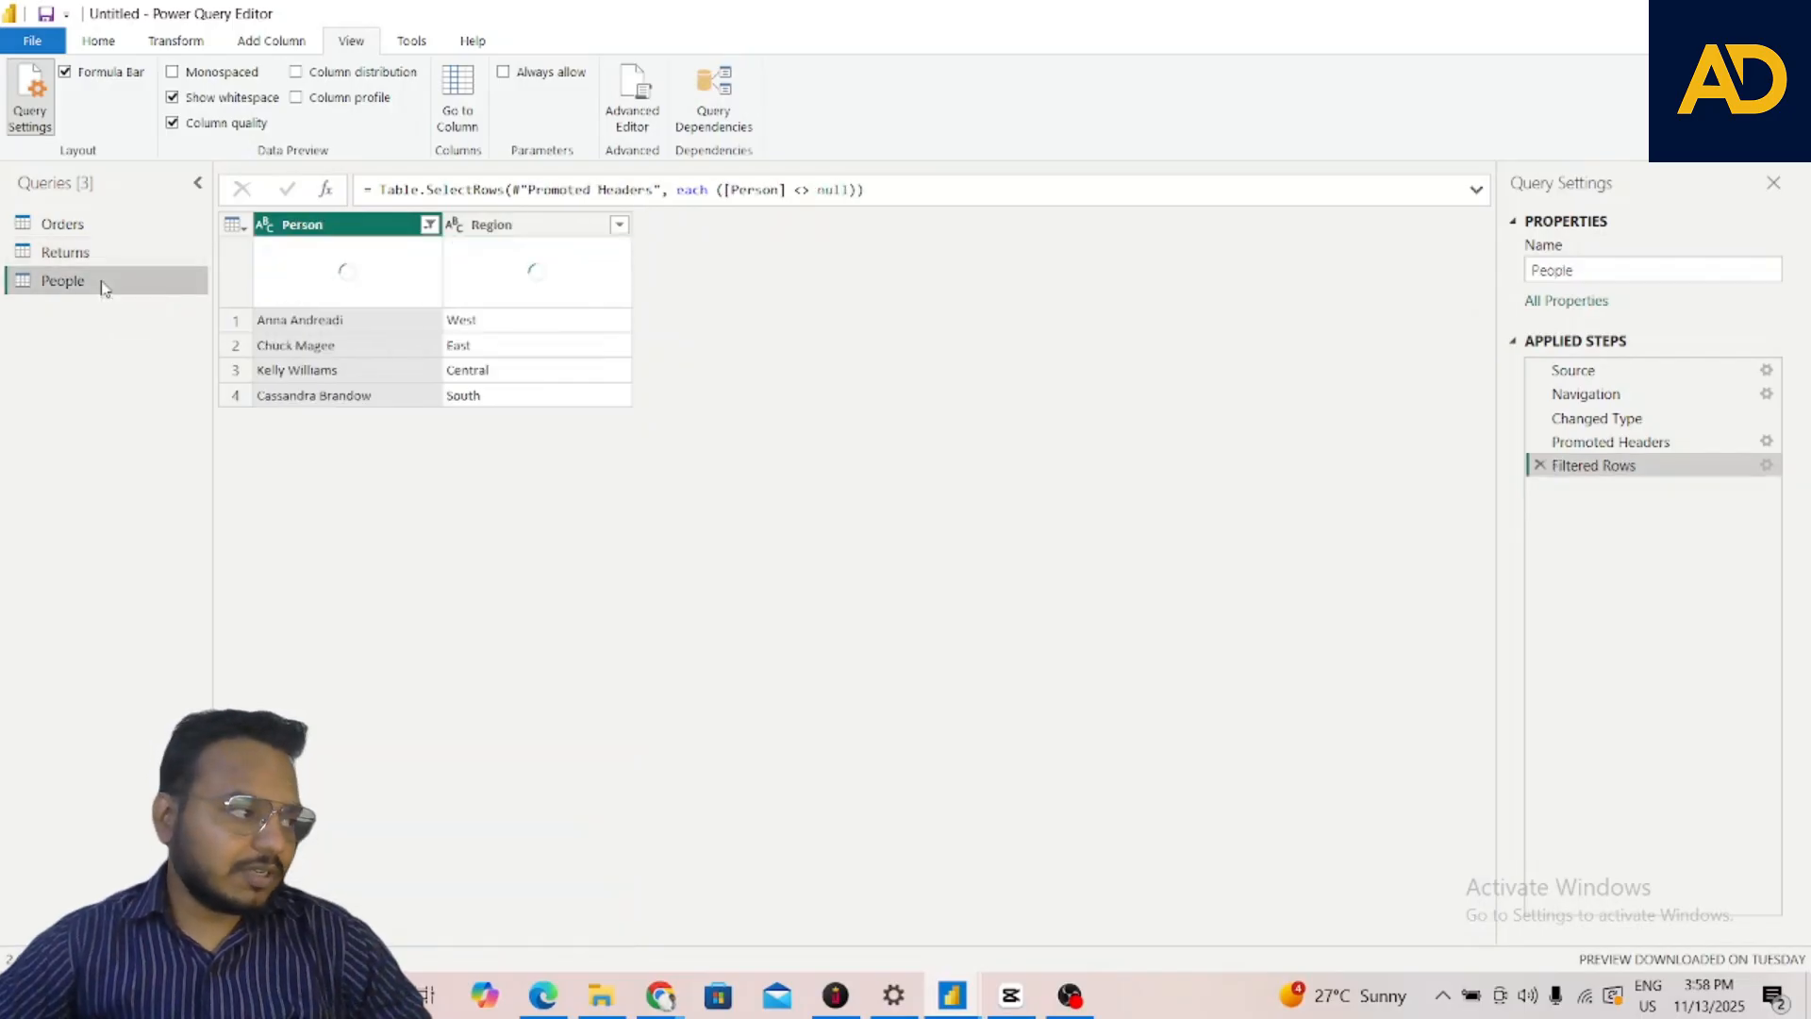
left_click(116, 257)
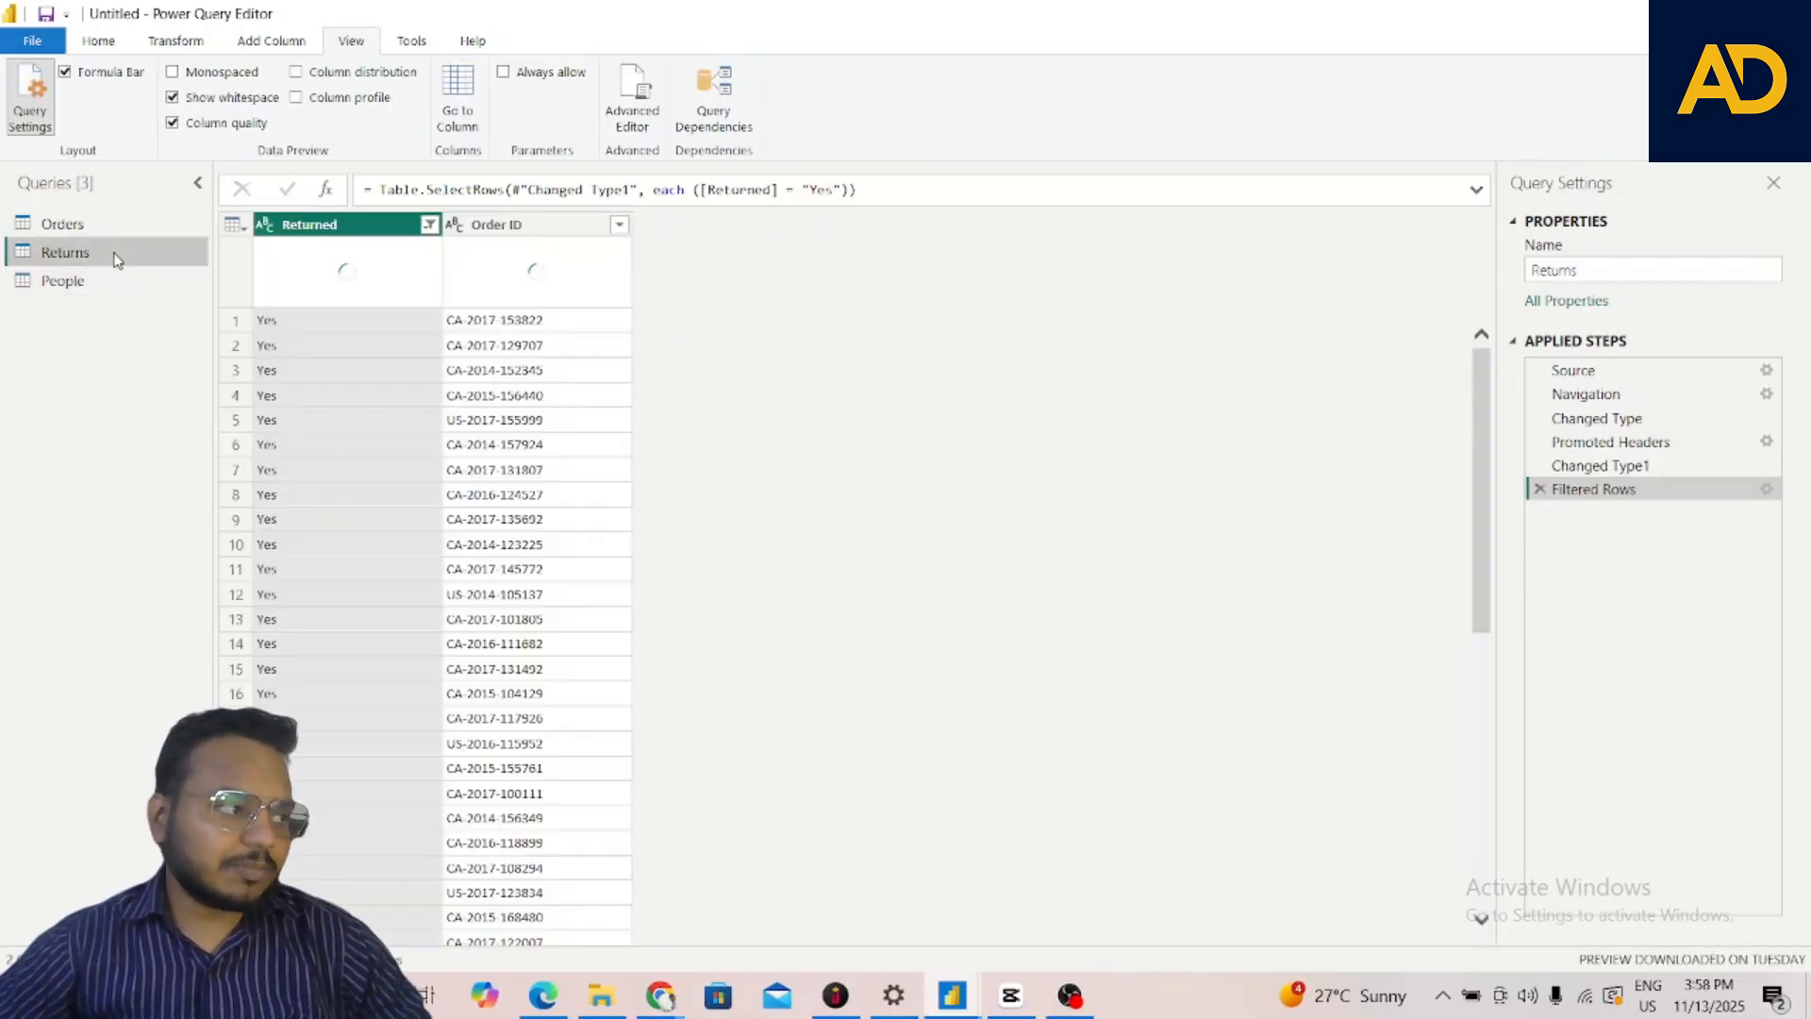
left_click(111, 225)
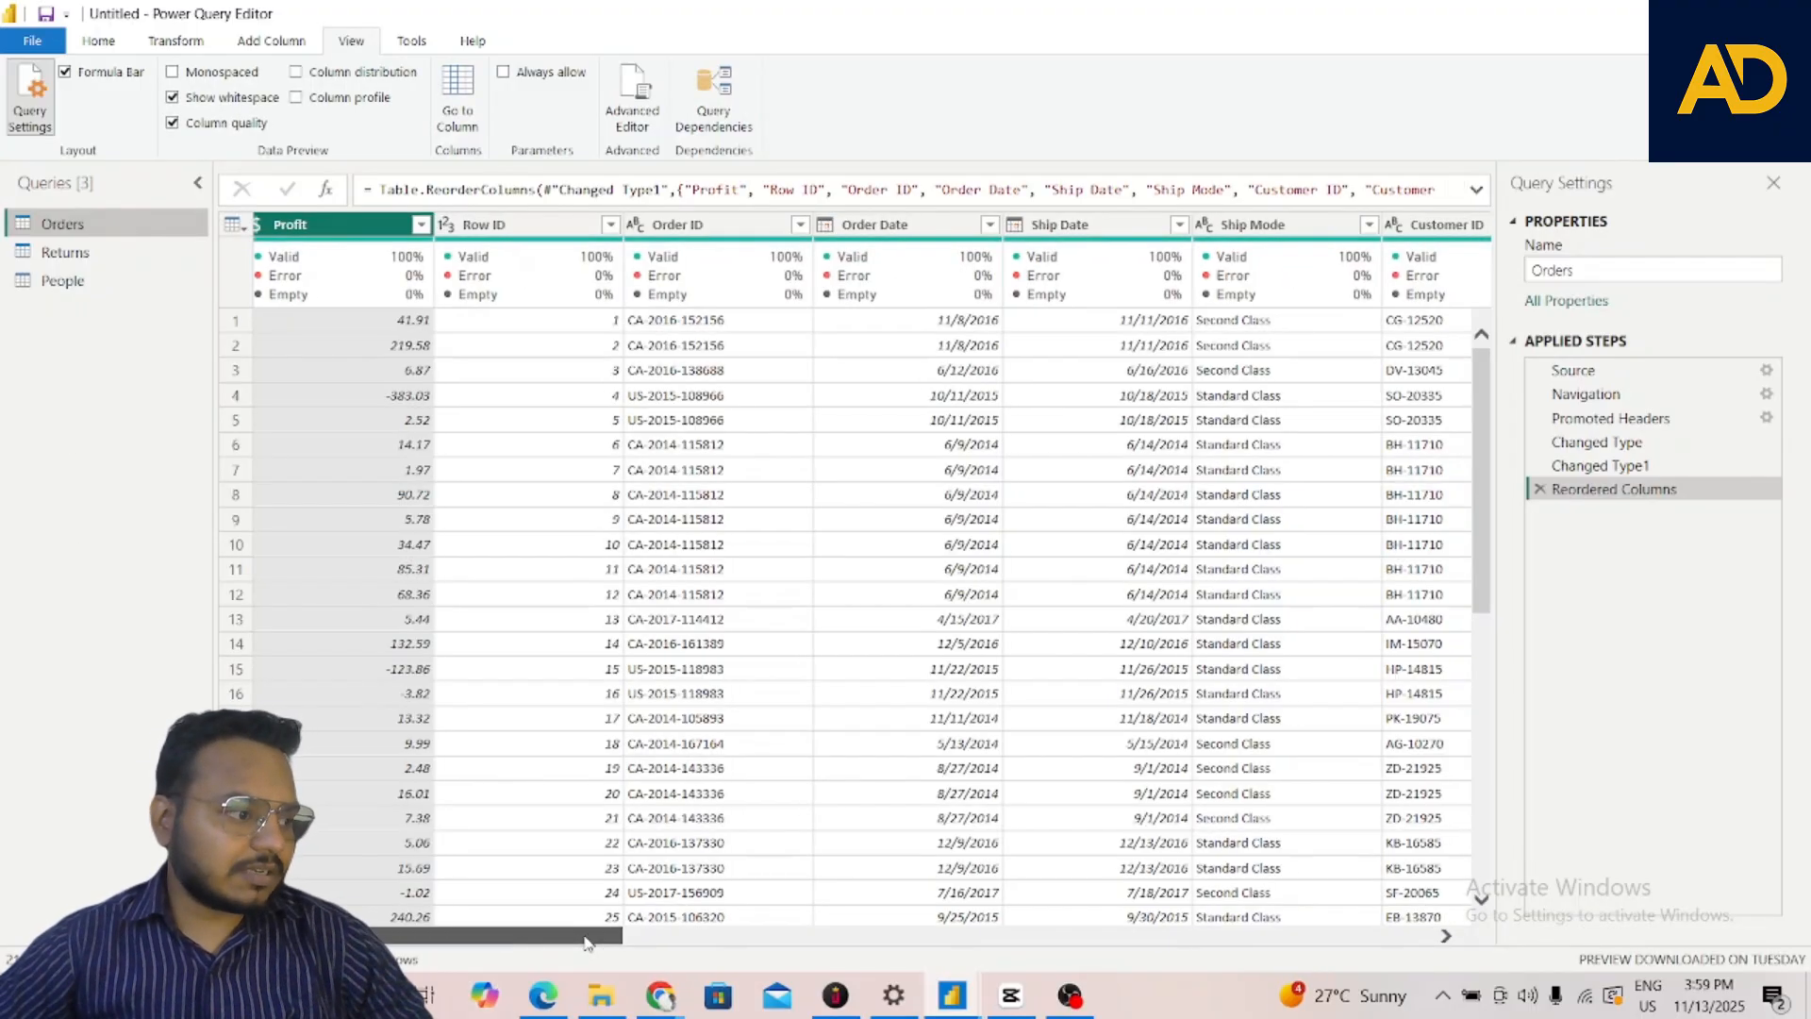
left_click_drag(524, 944, 409, 935)
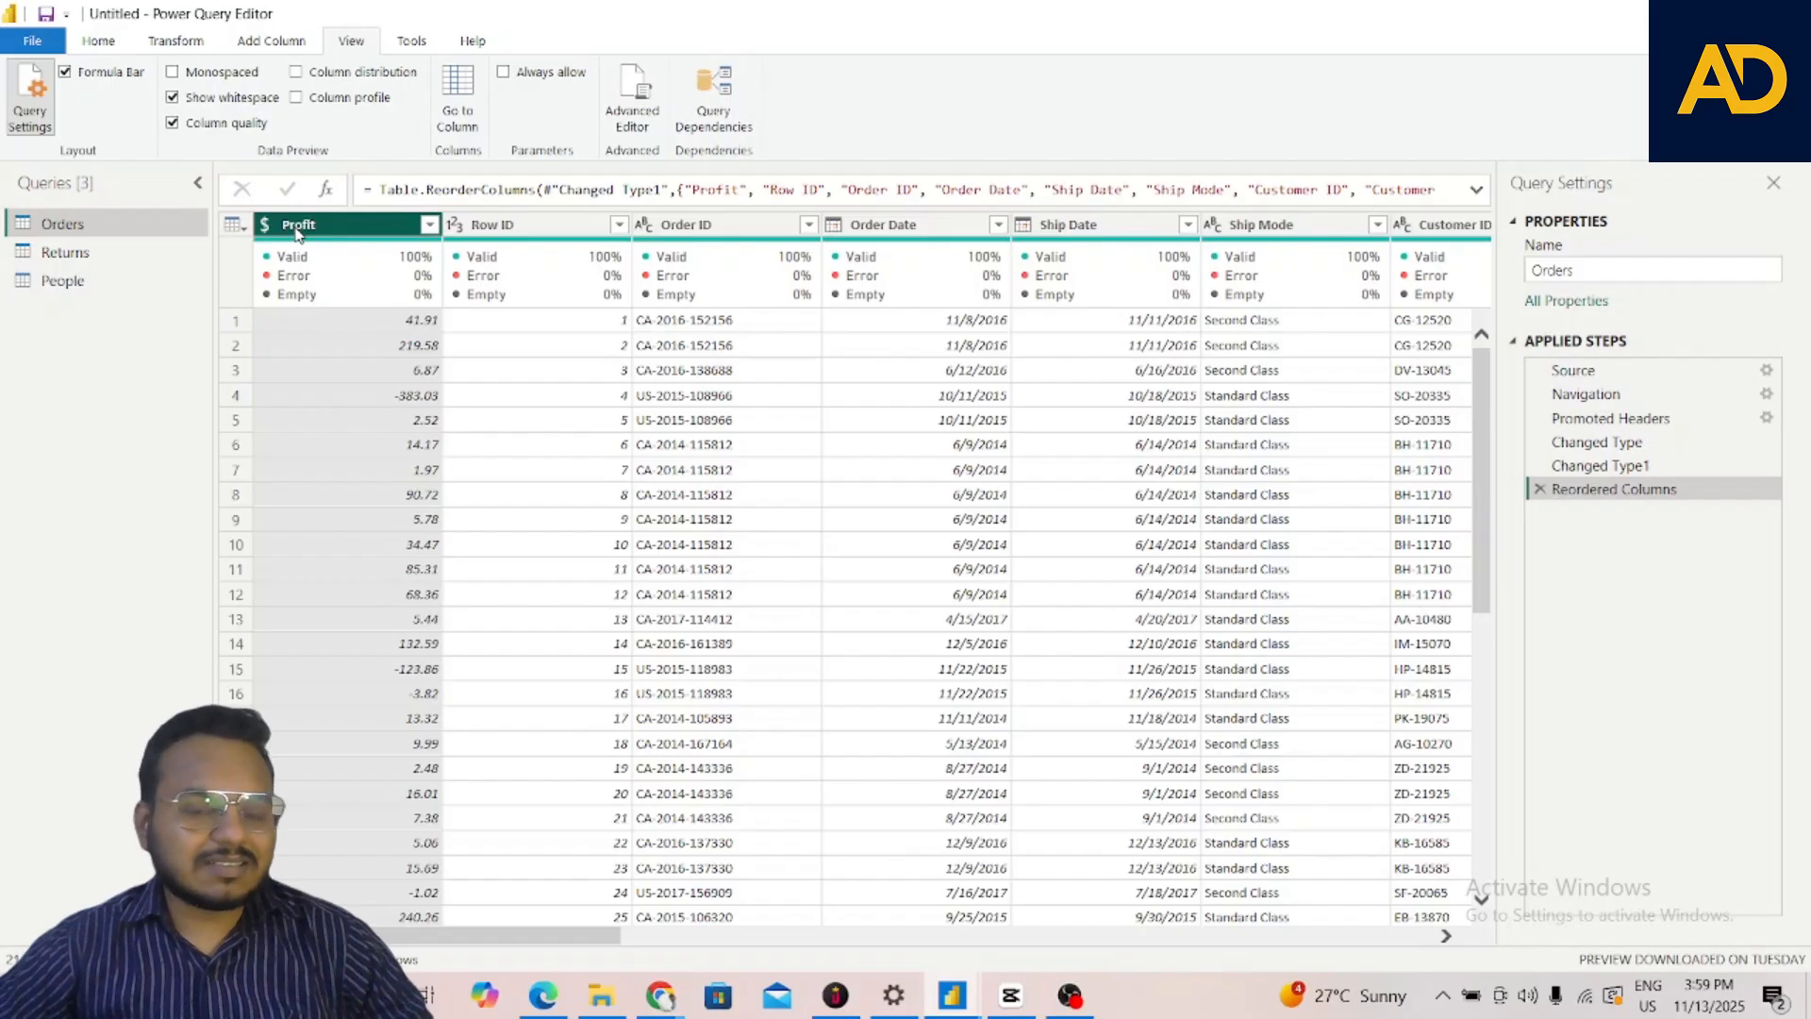
Change the data type of the Discount column in the Orders query to Fixed decimal number
left_click_drag(562, 938, 1443, 941)
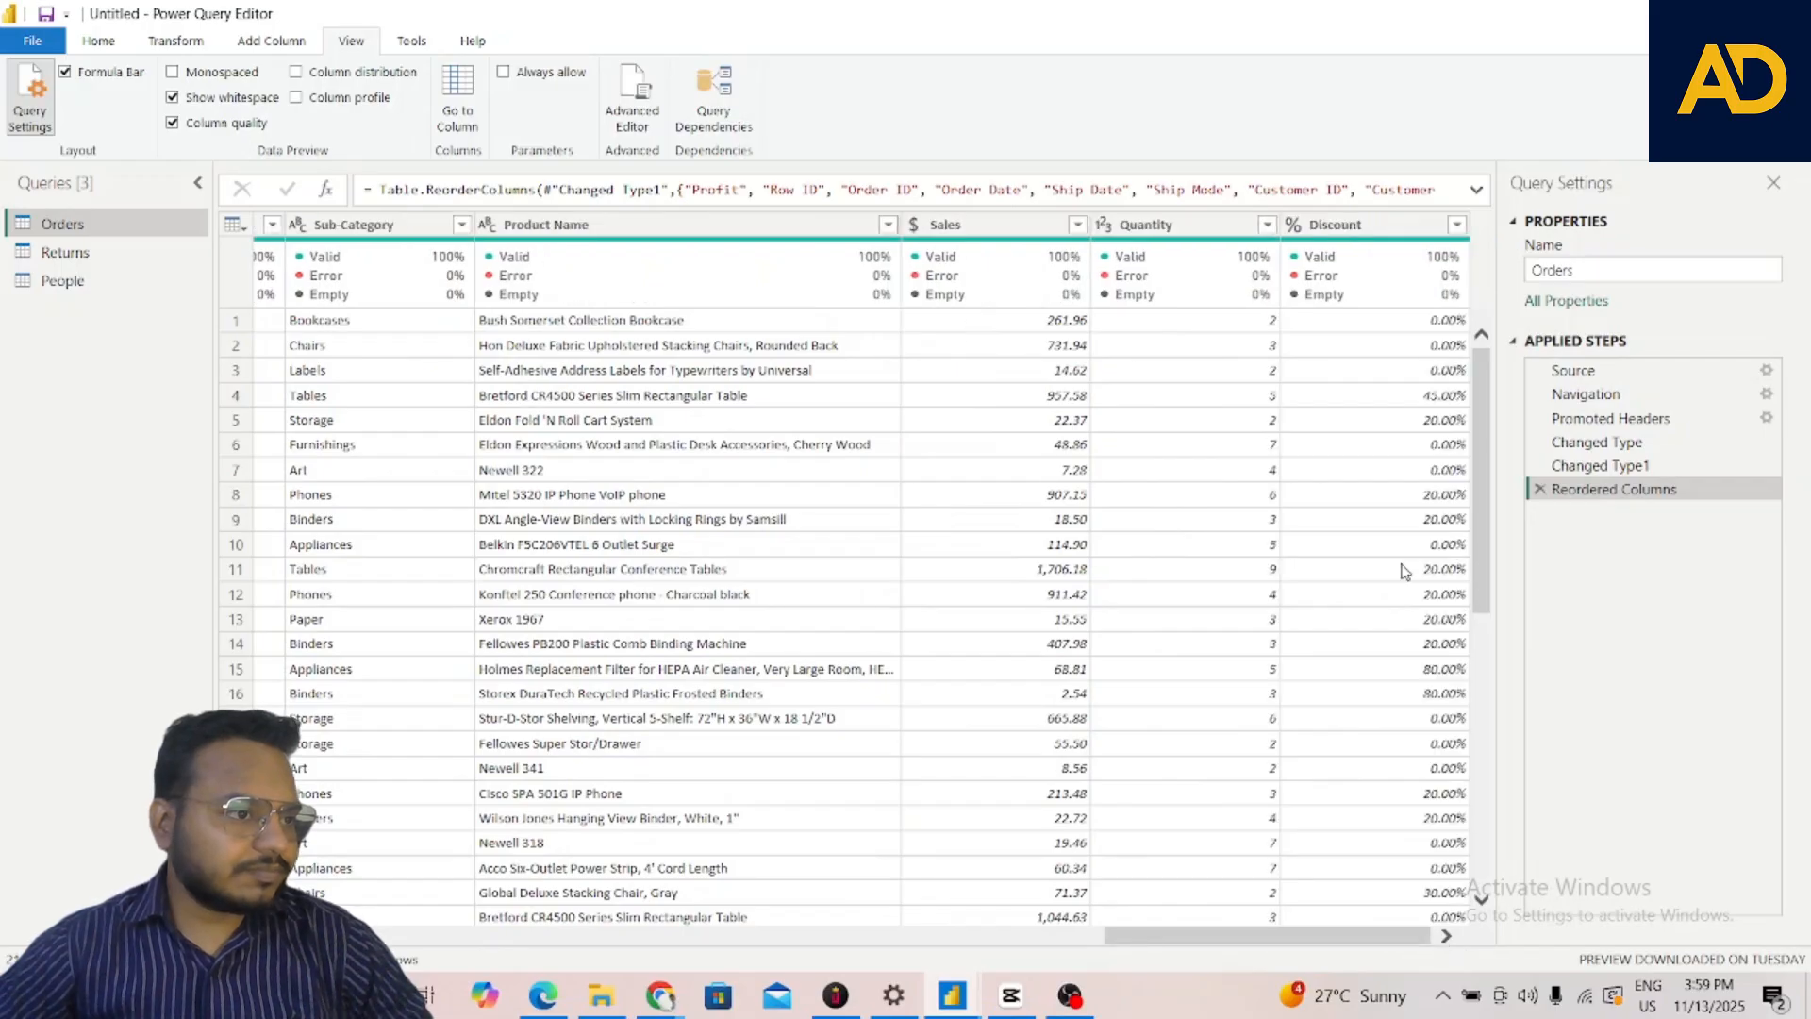
left_click(1398, 245)
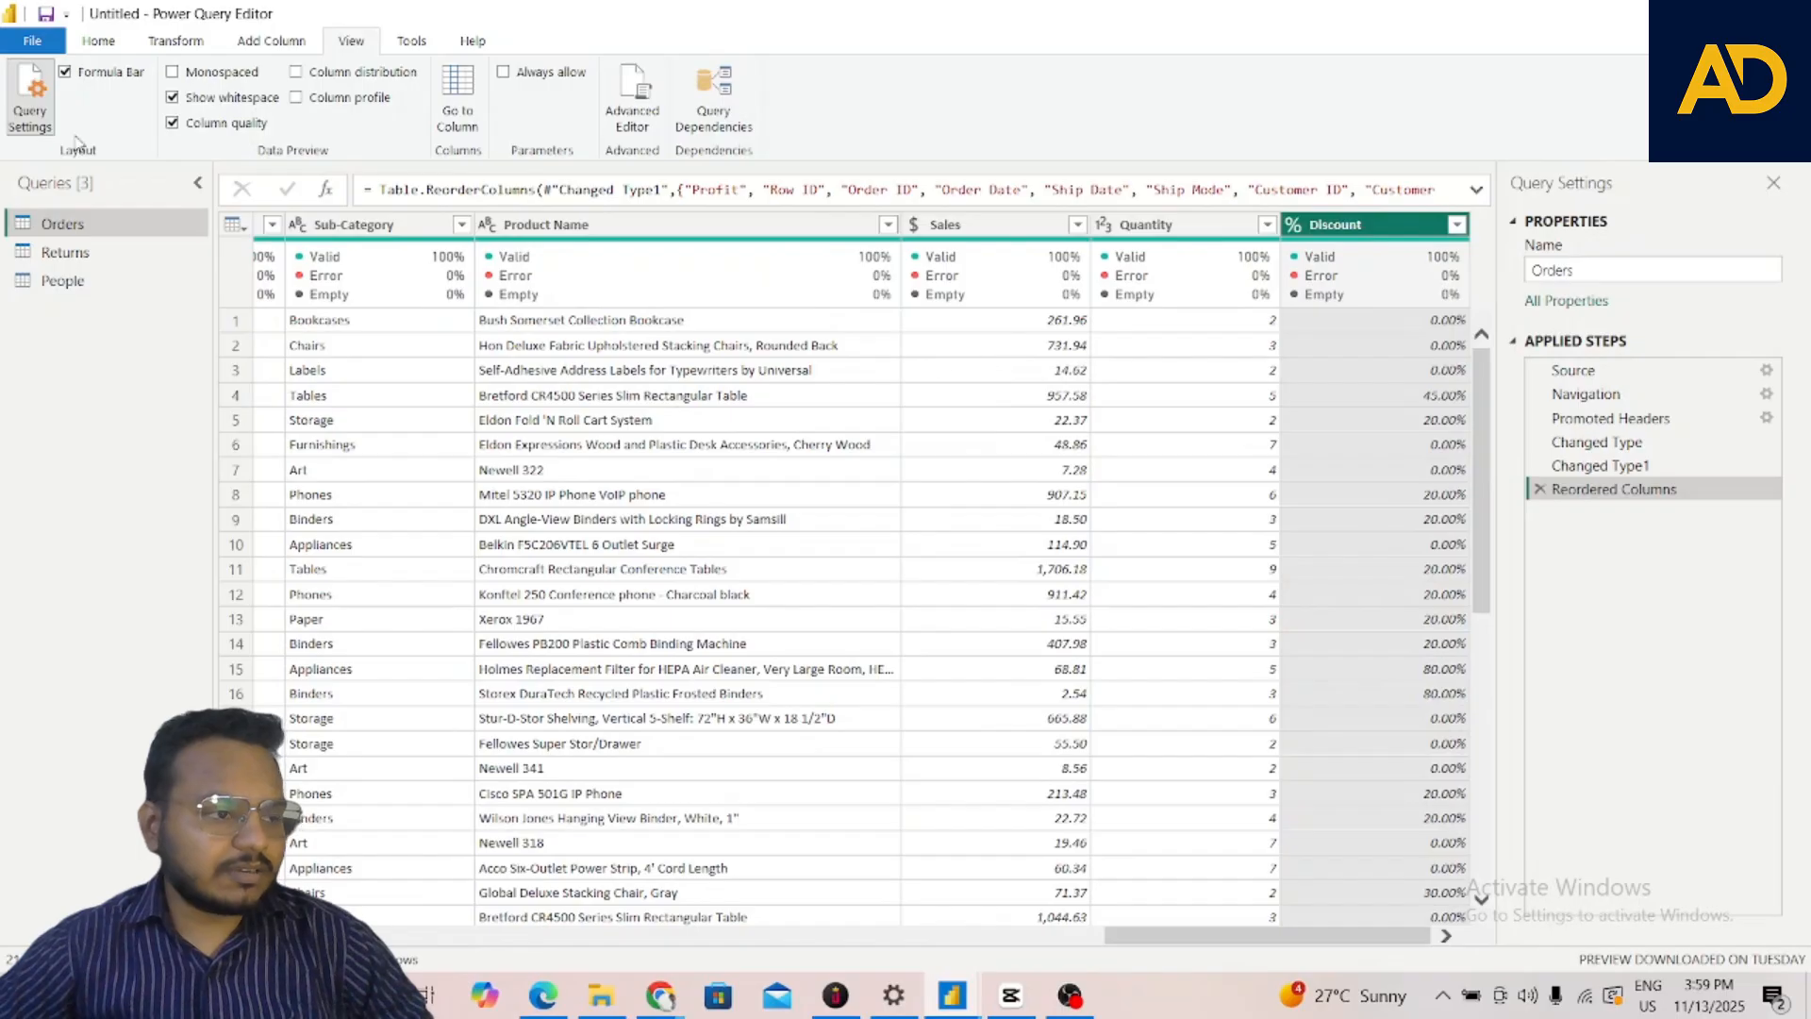
left_click(107, 44)
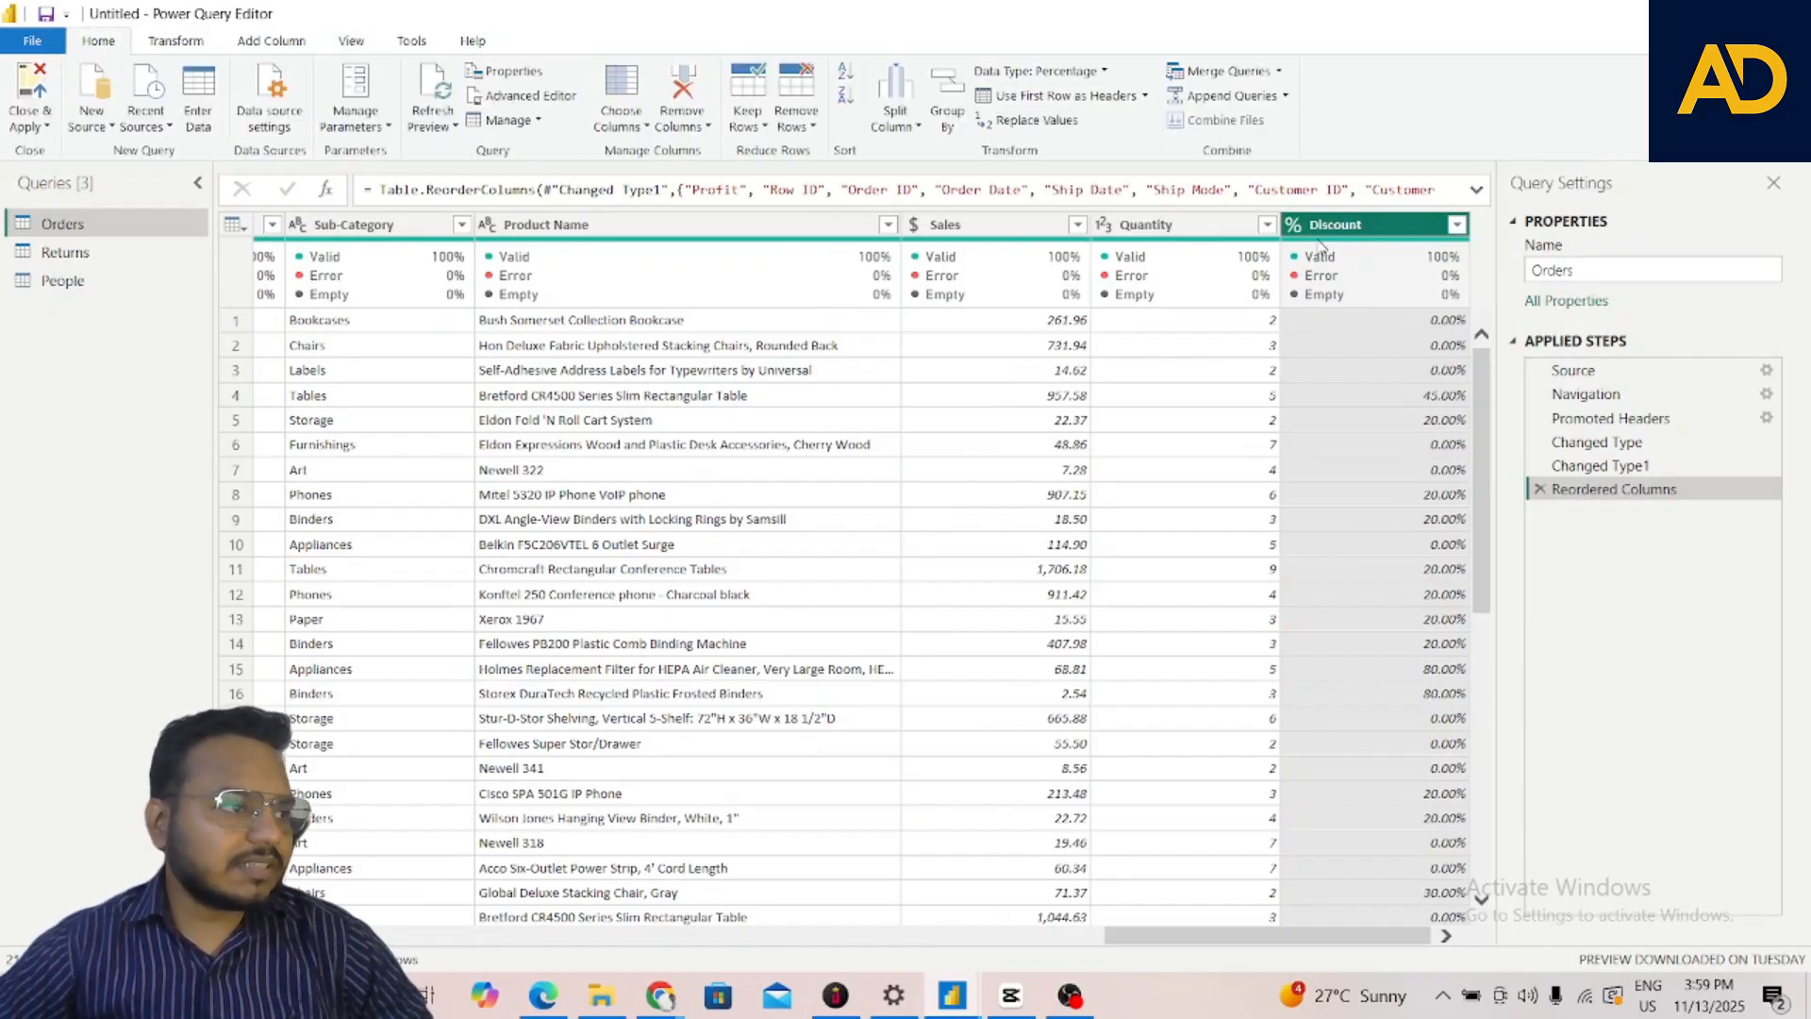
mouse_move(1335, 277)
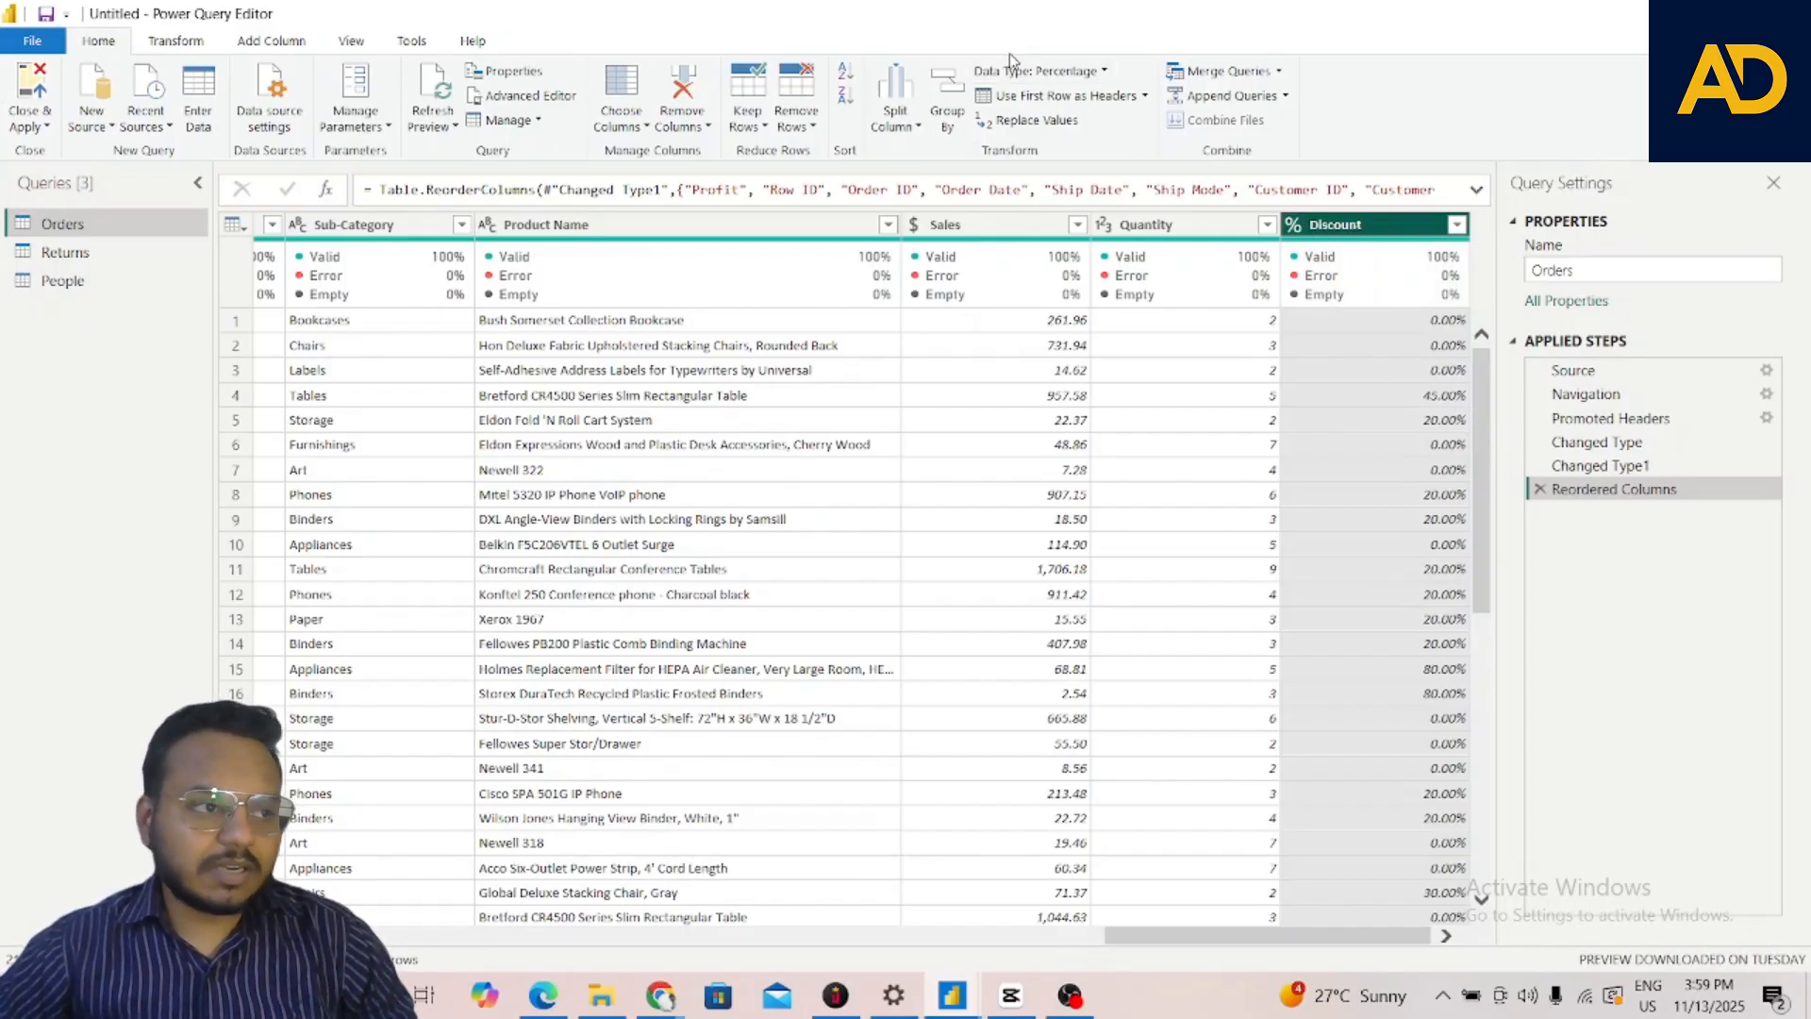
left_click(1070, 75)
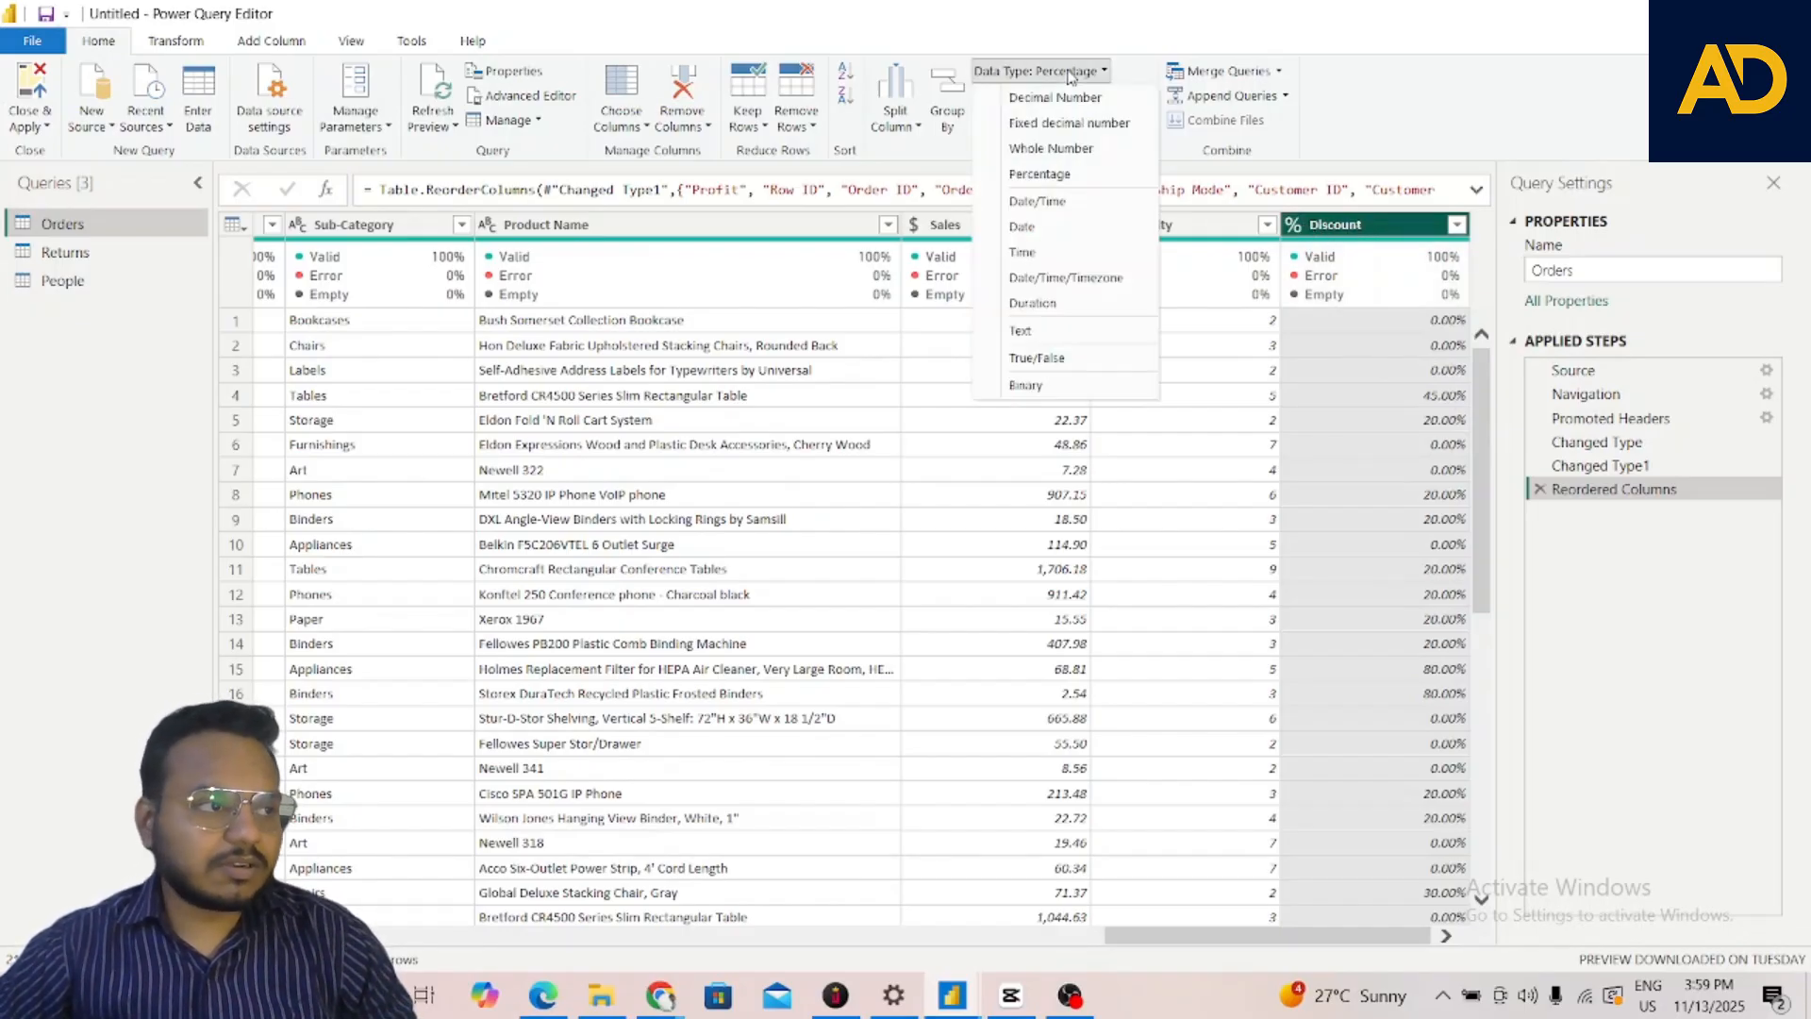
left_click(1071, 124)
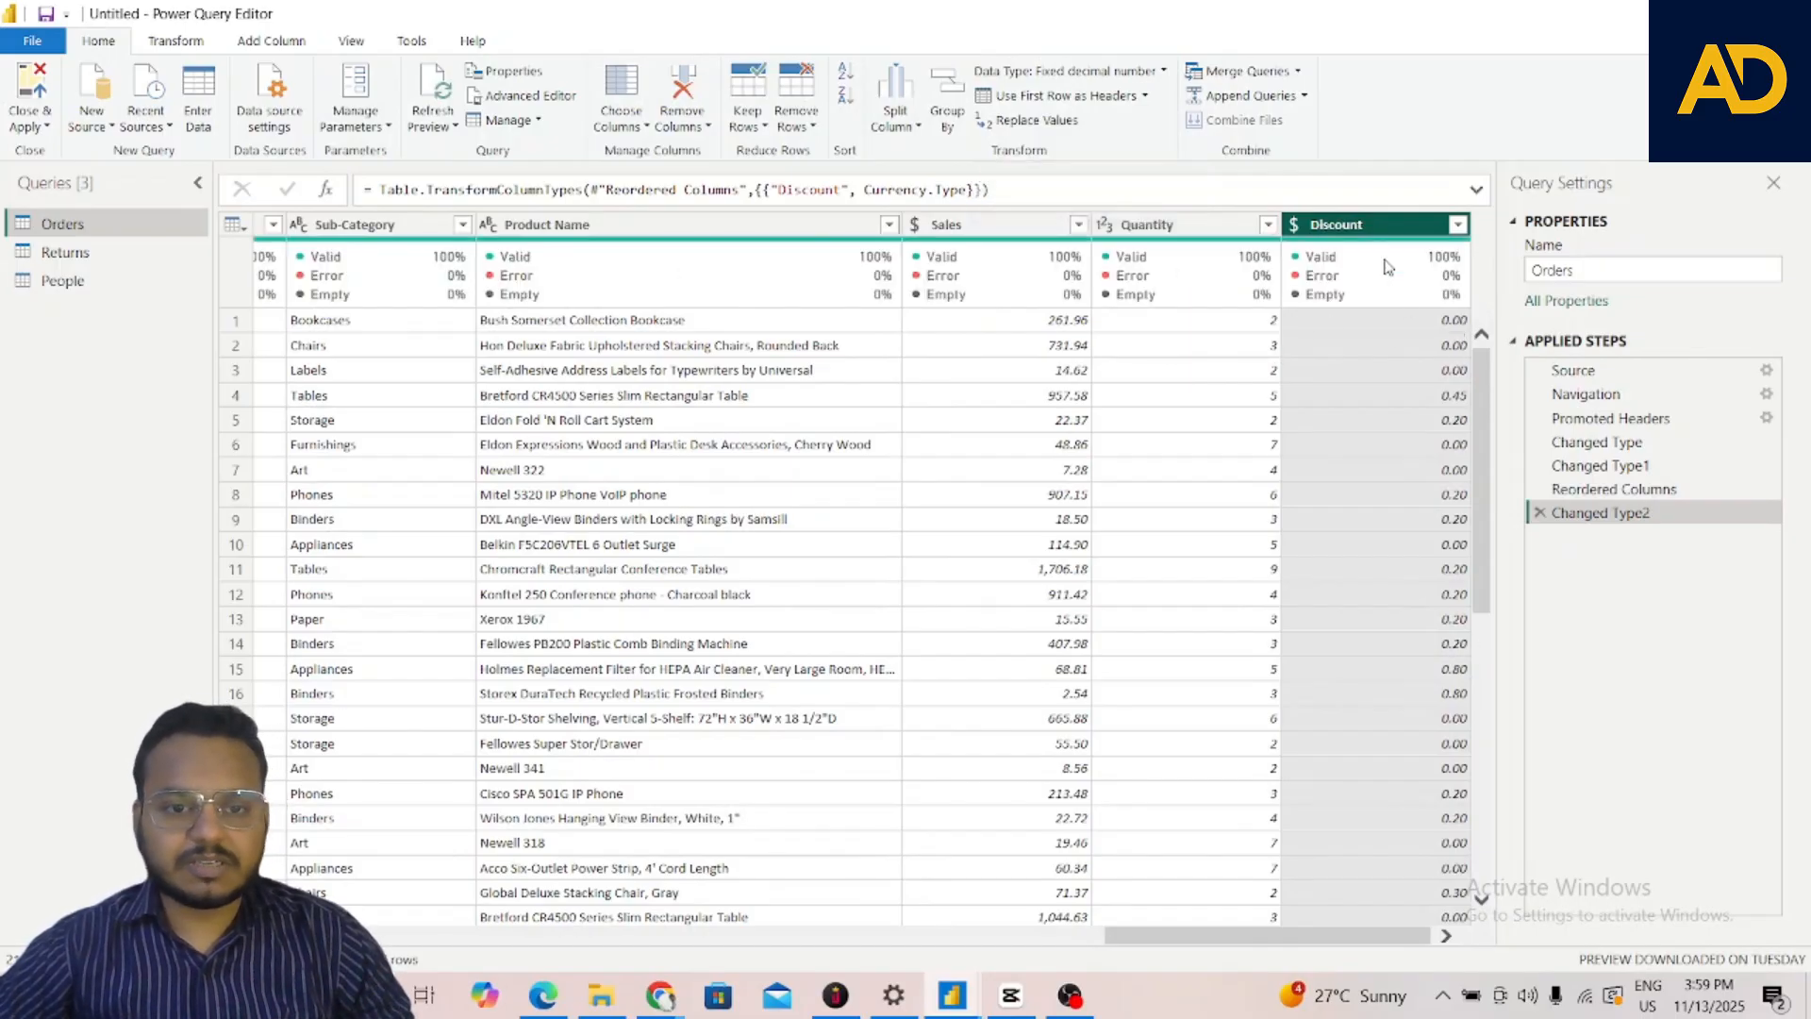
Set the Discount column's data type to Percentage, replacing the current type conversion
left_click(1122, 73)
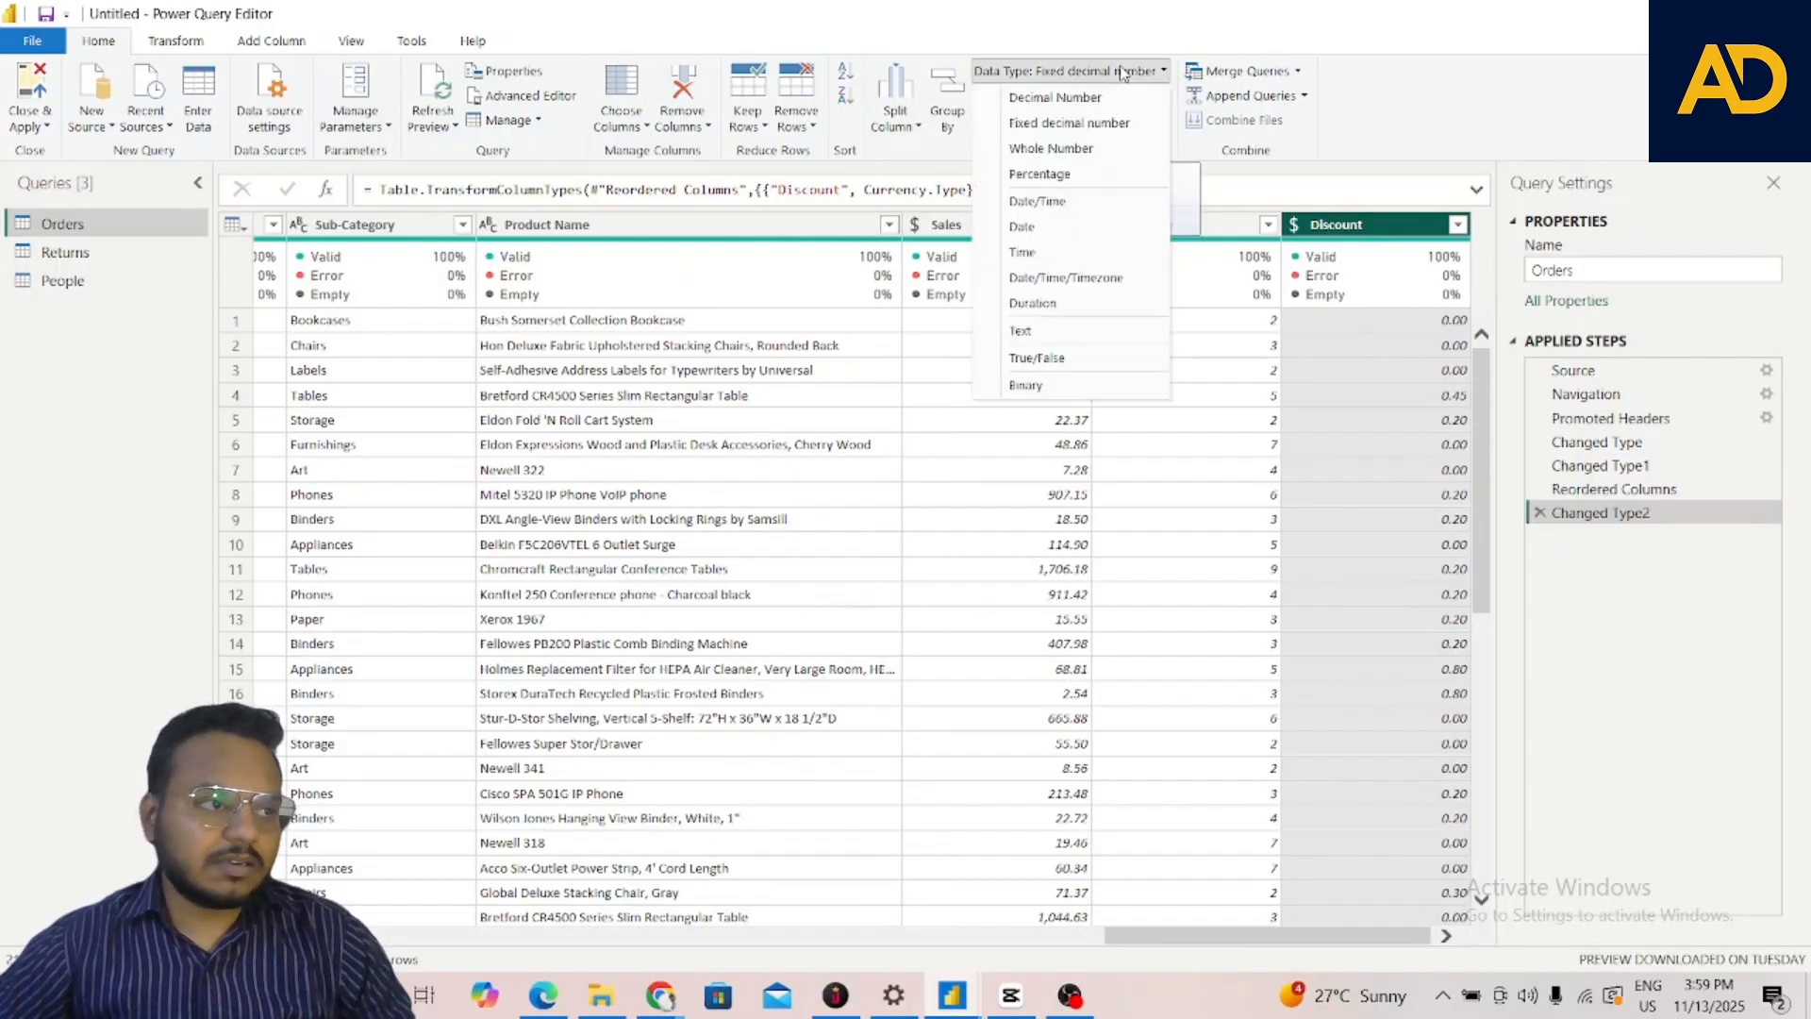
left_click(1062, 177)
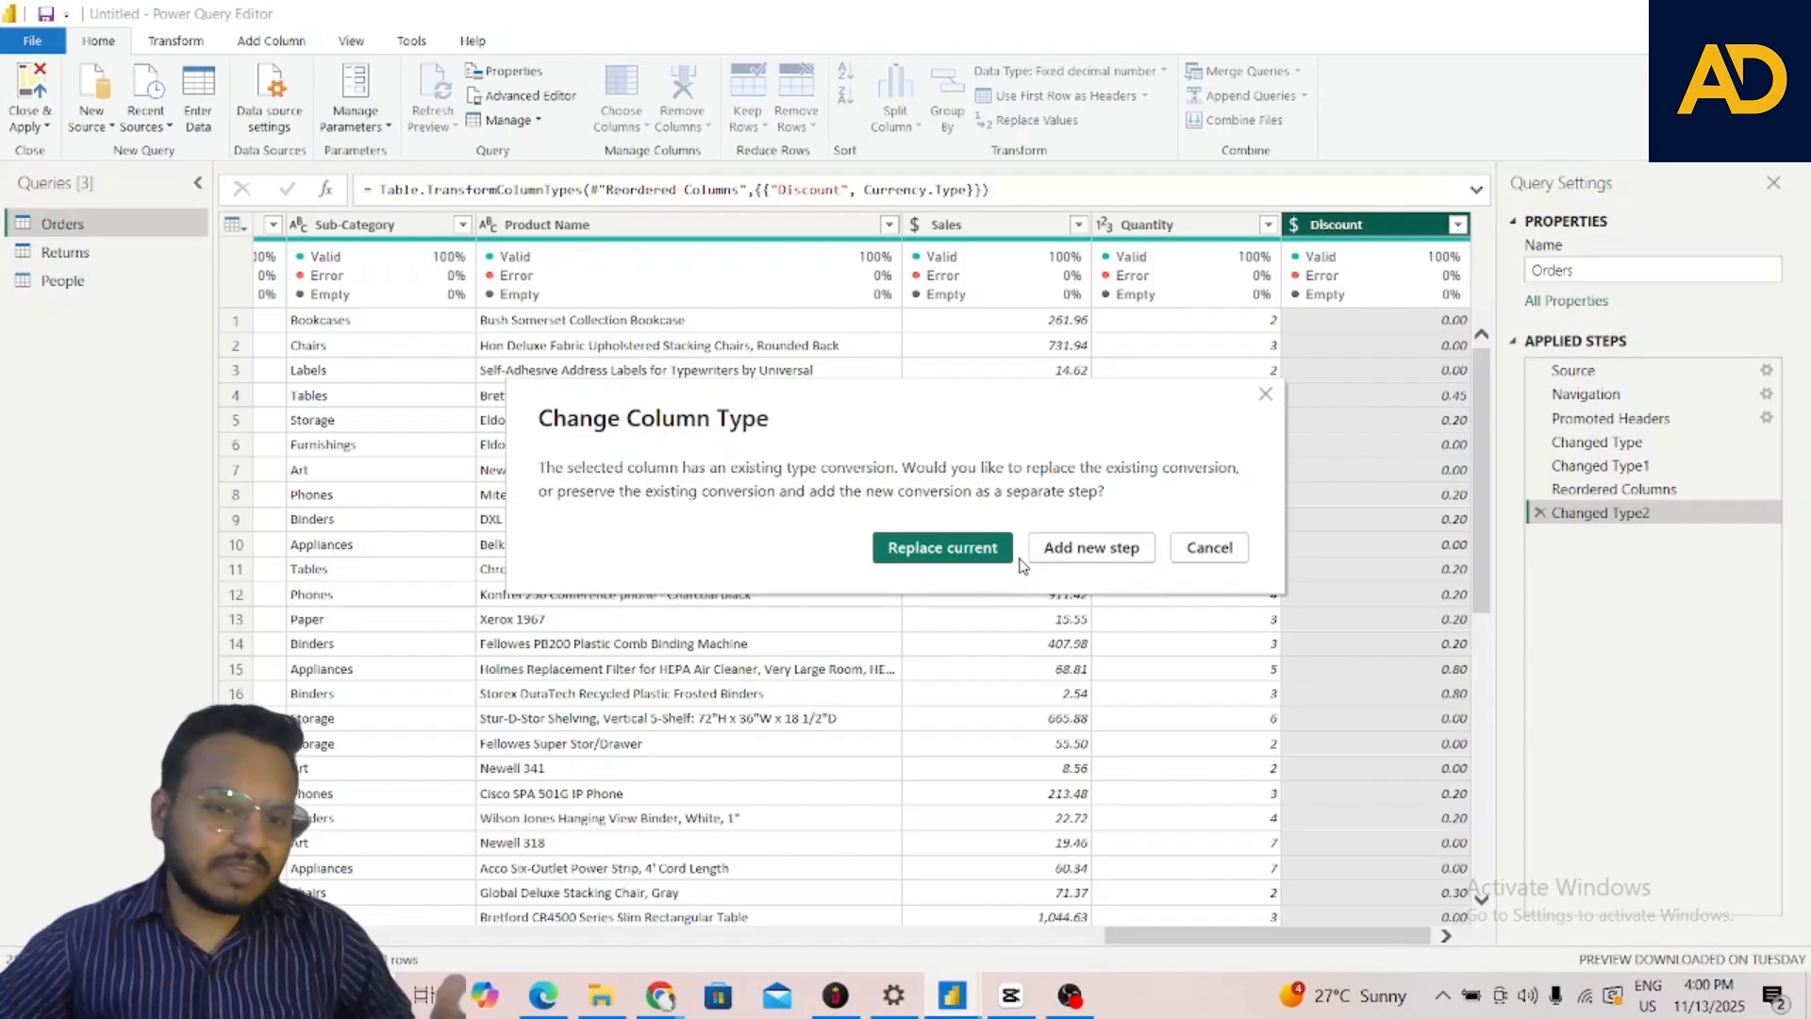
left_click(927, 564)
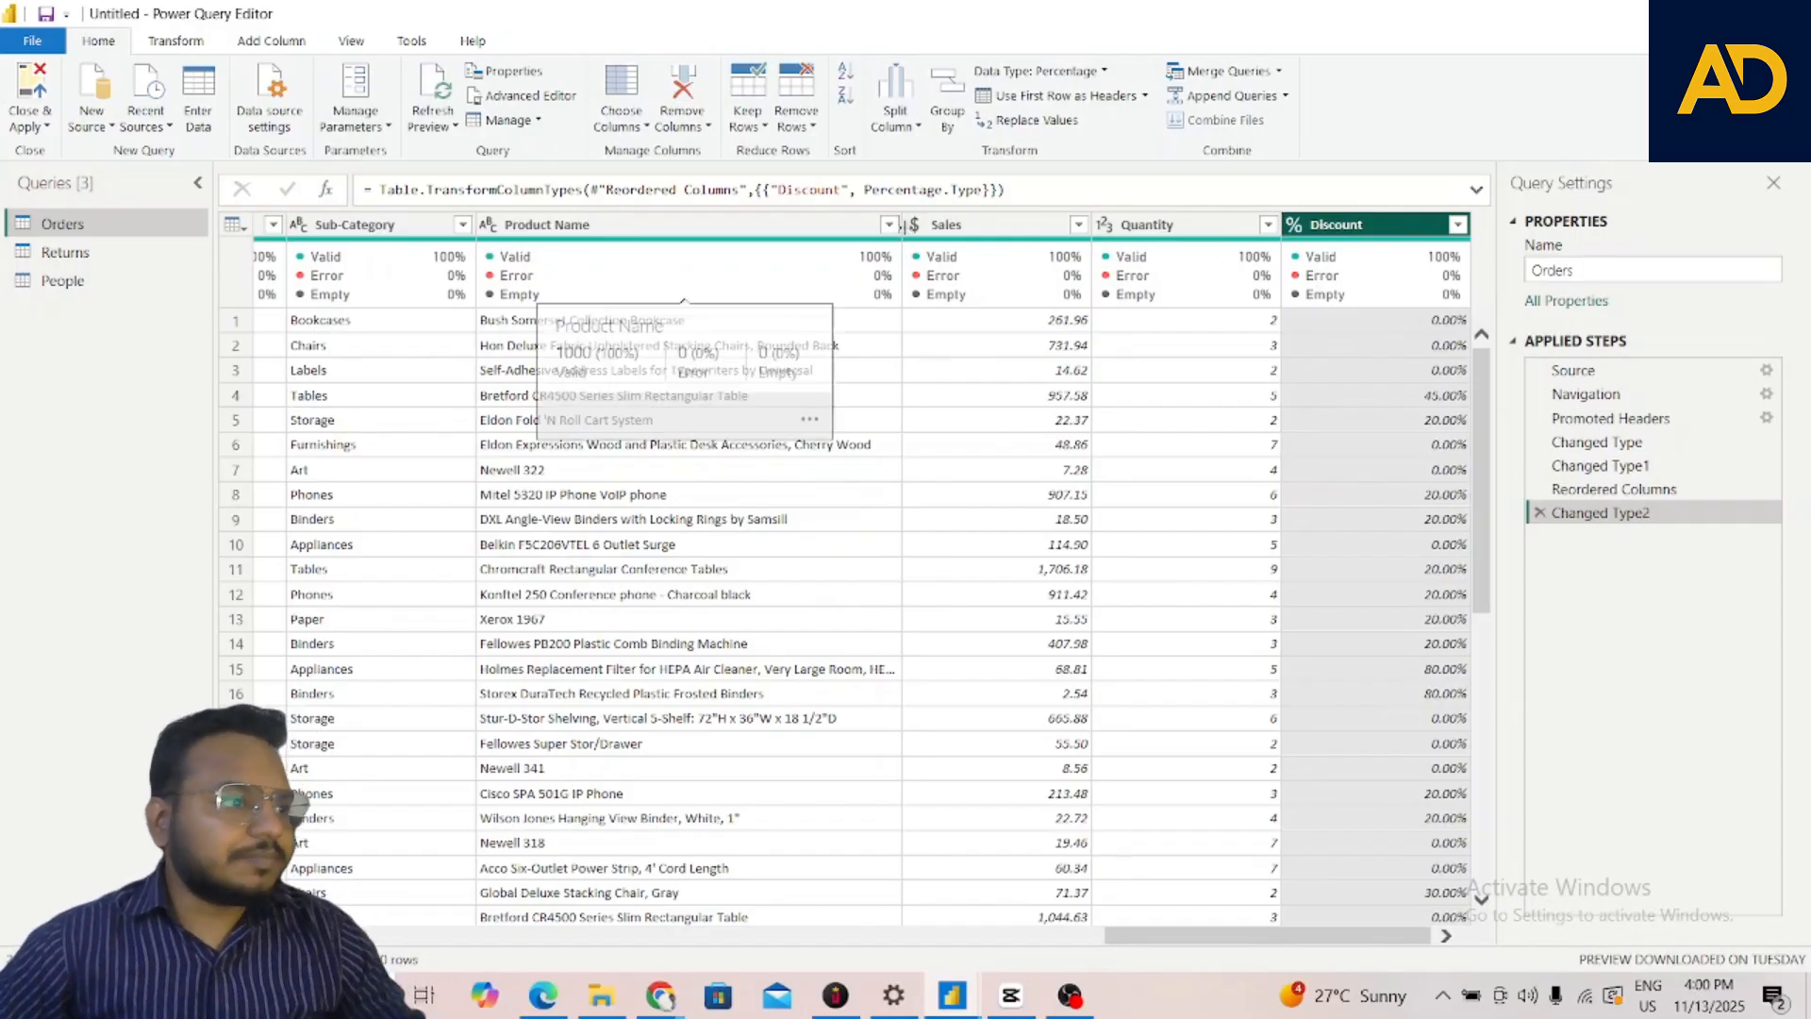
Check the Sales column's data type options and look through its values in the Orders query
left_click(920, 226)
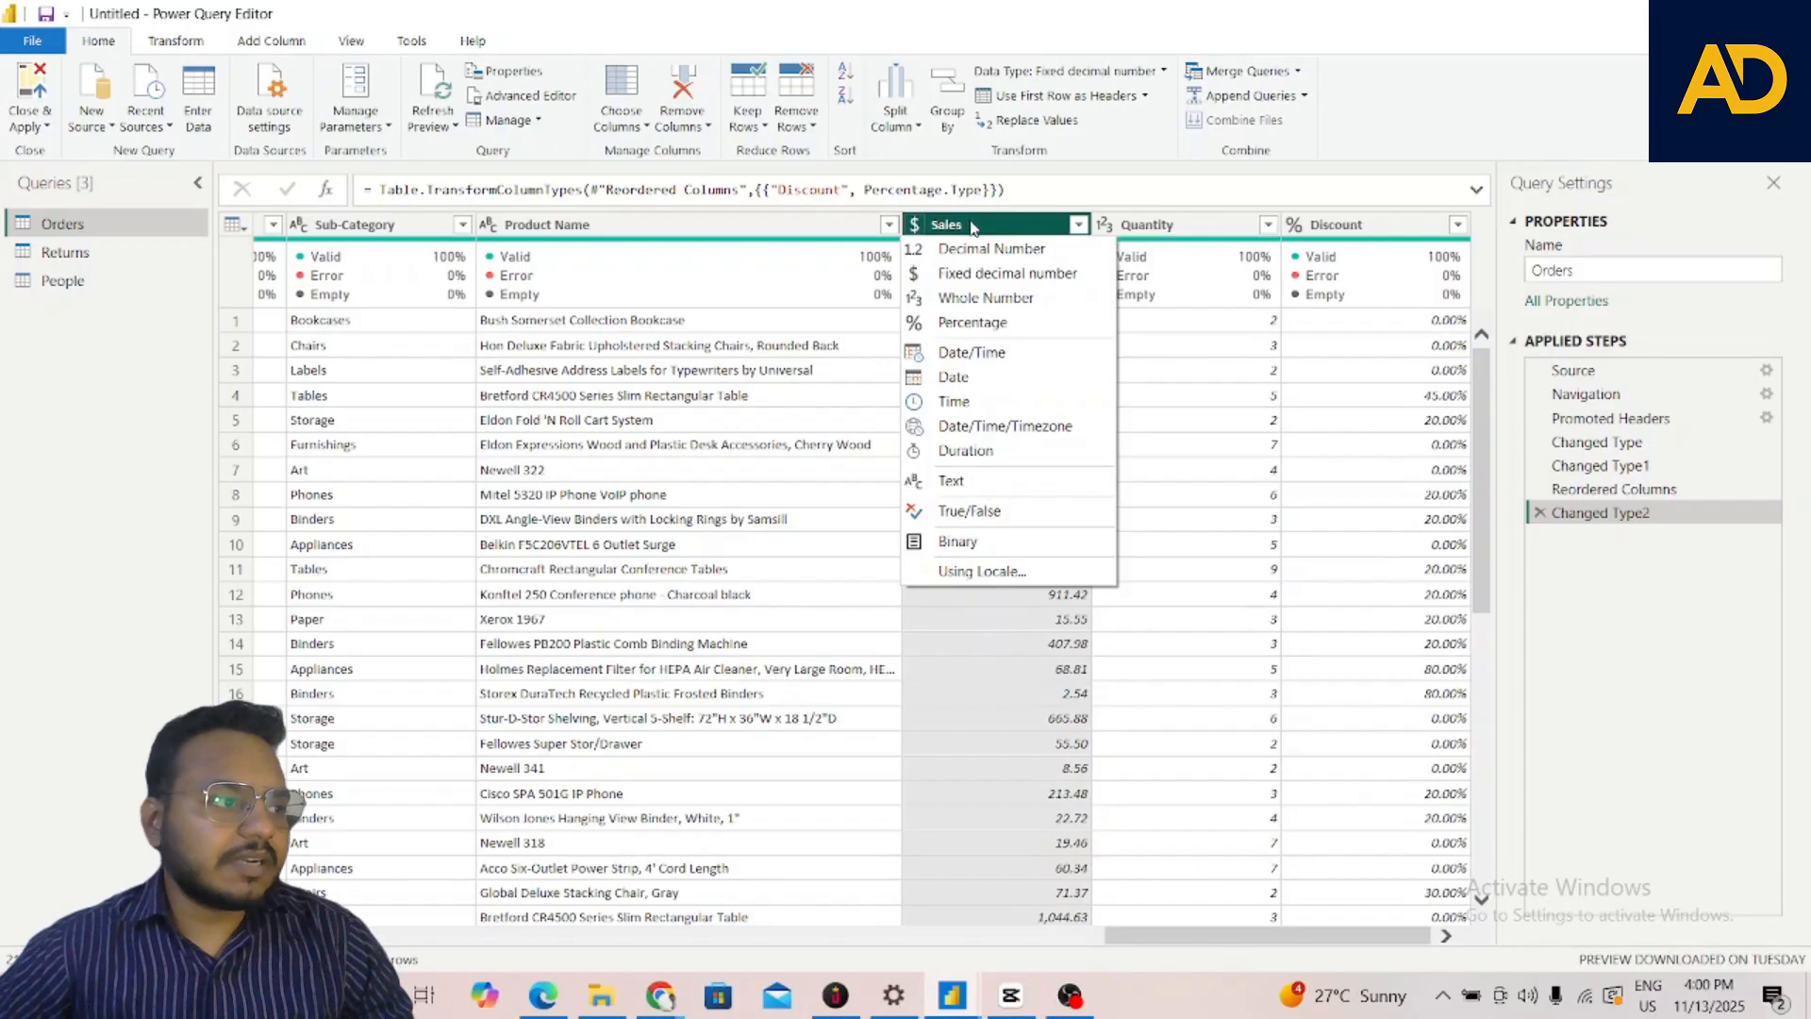
left_click(1178, 396)
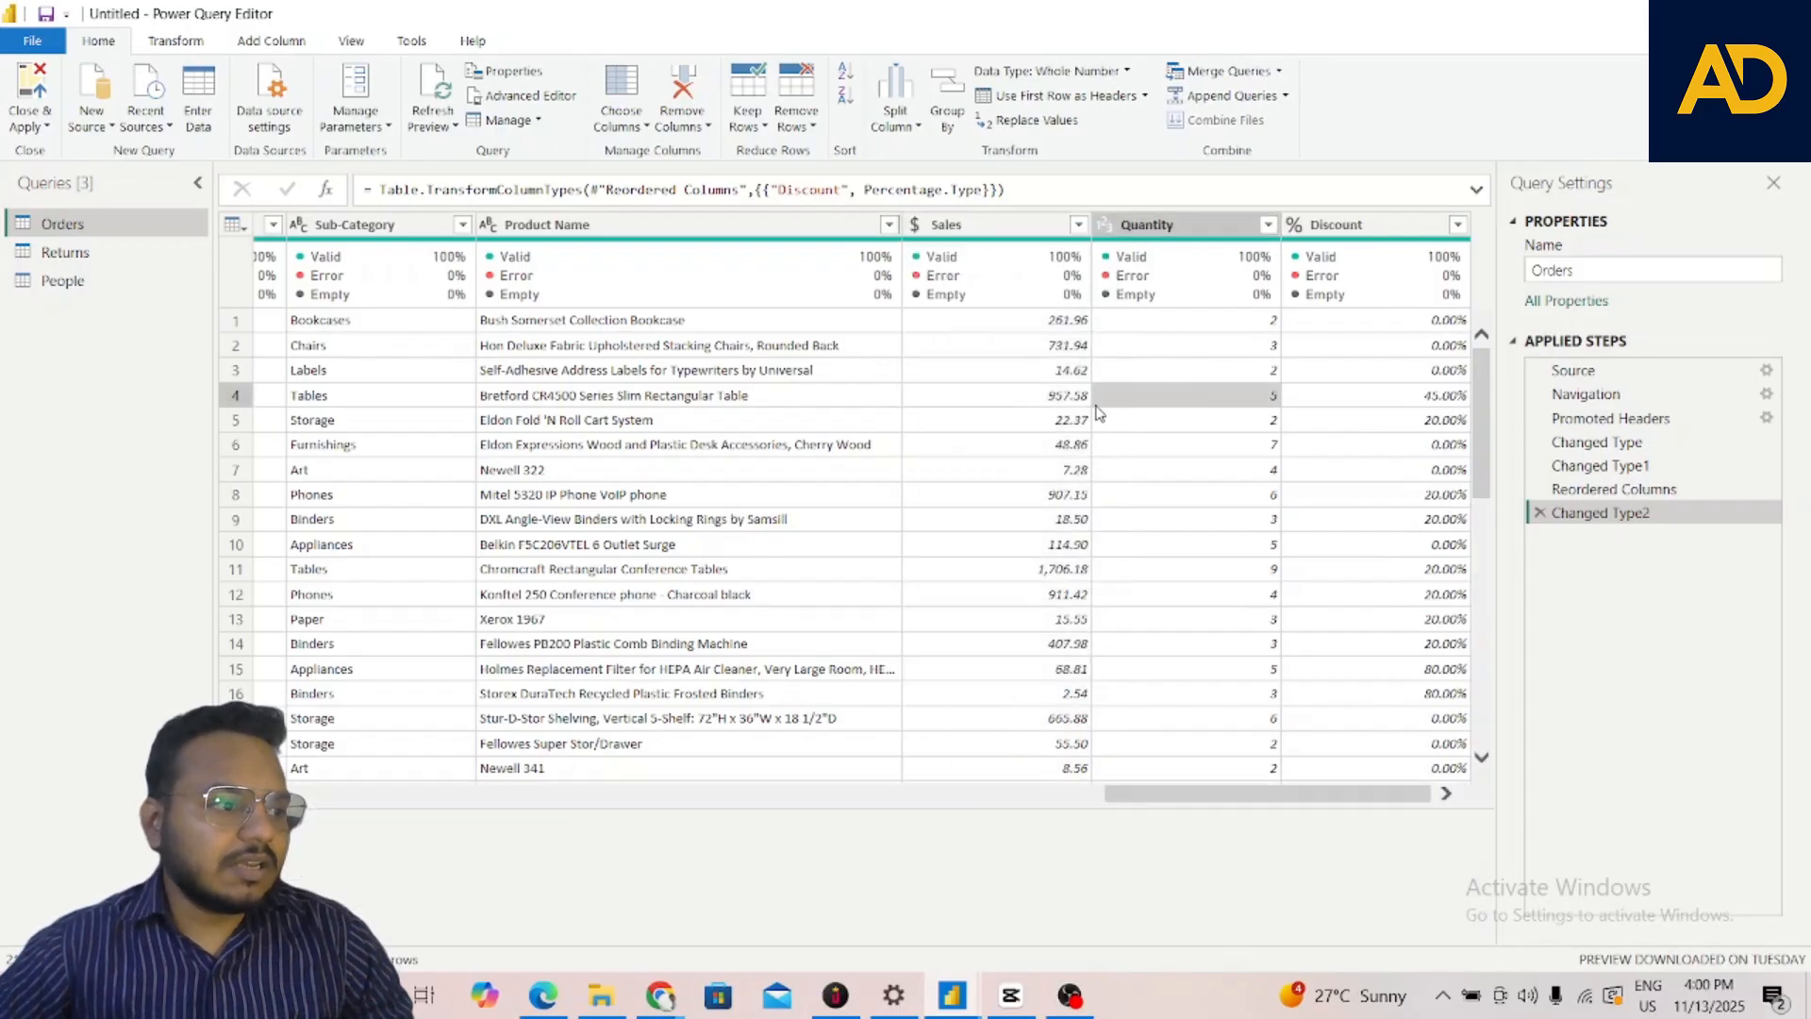
left_click(1084, 597)
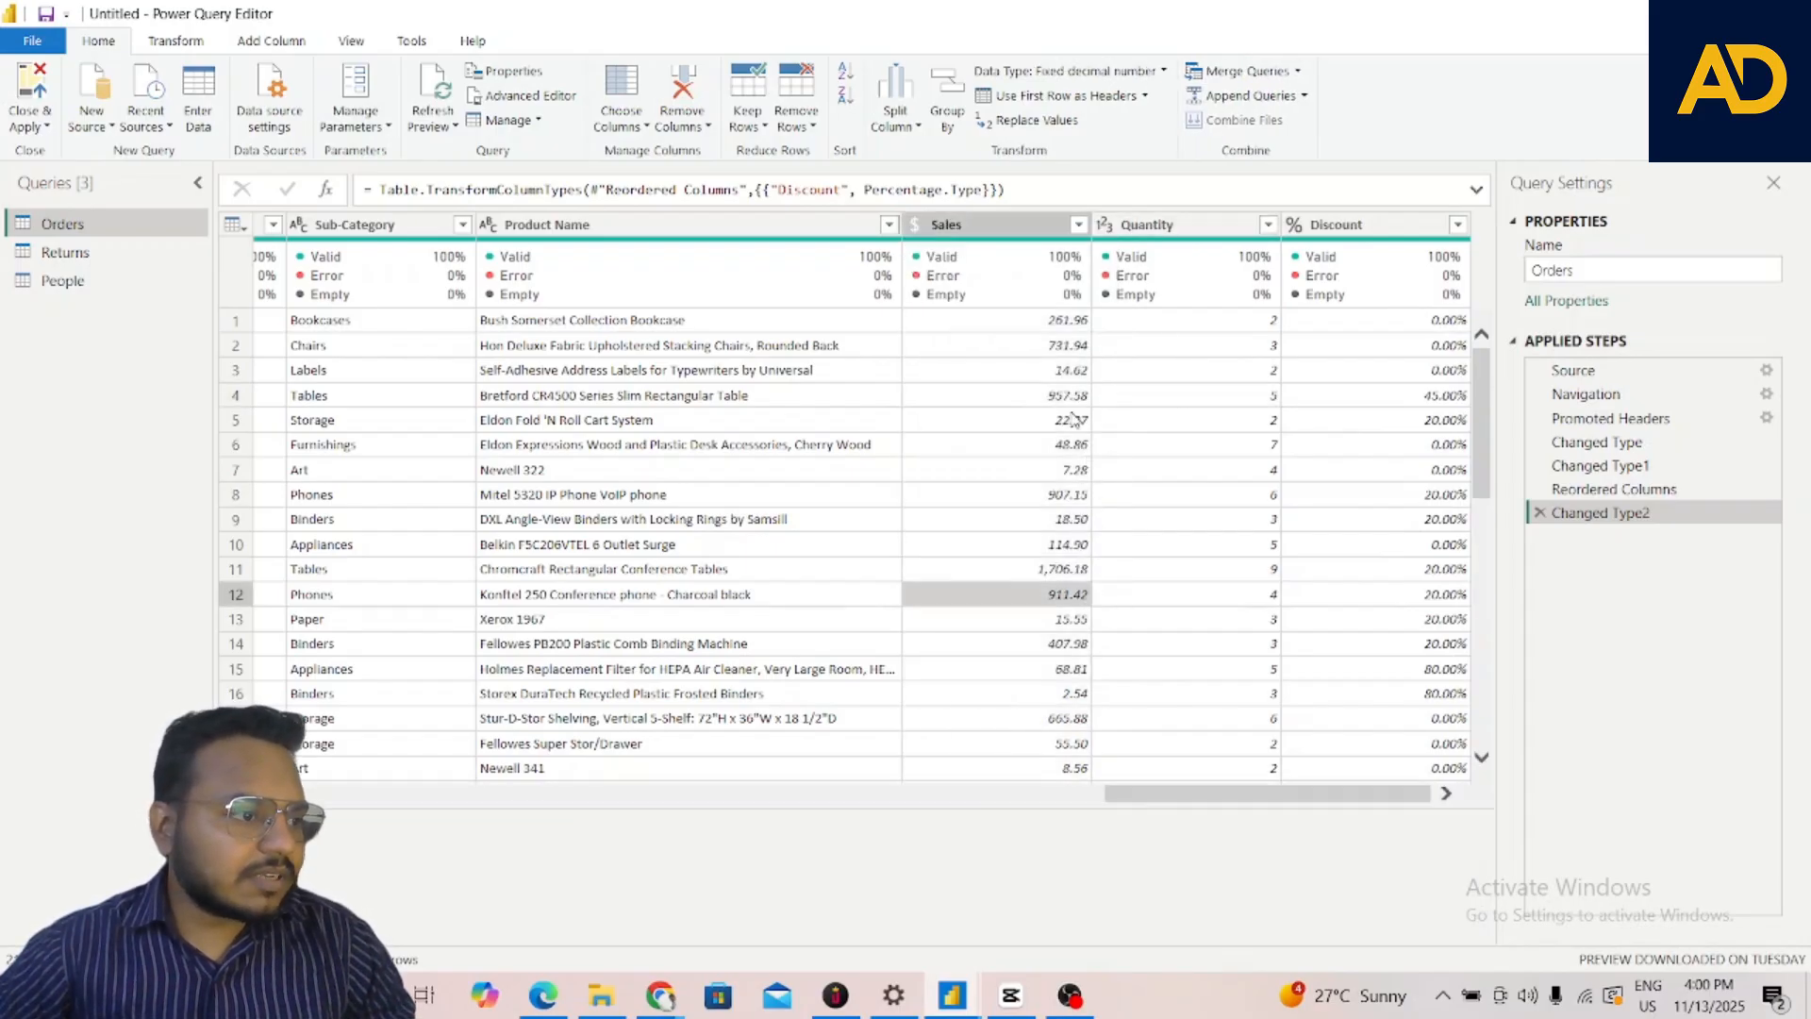
left_click(1031, 230)
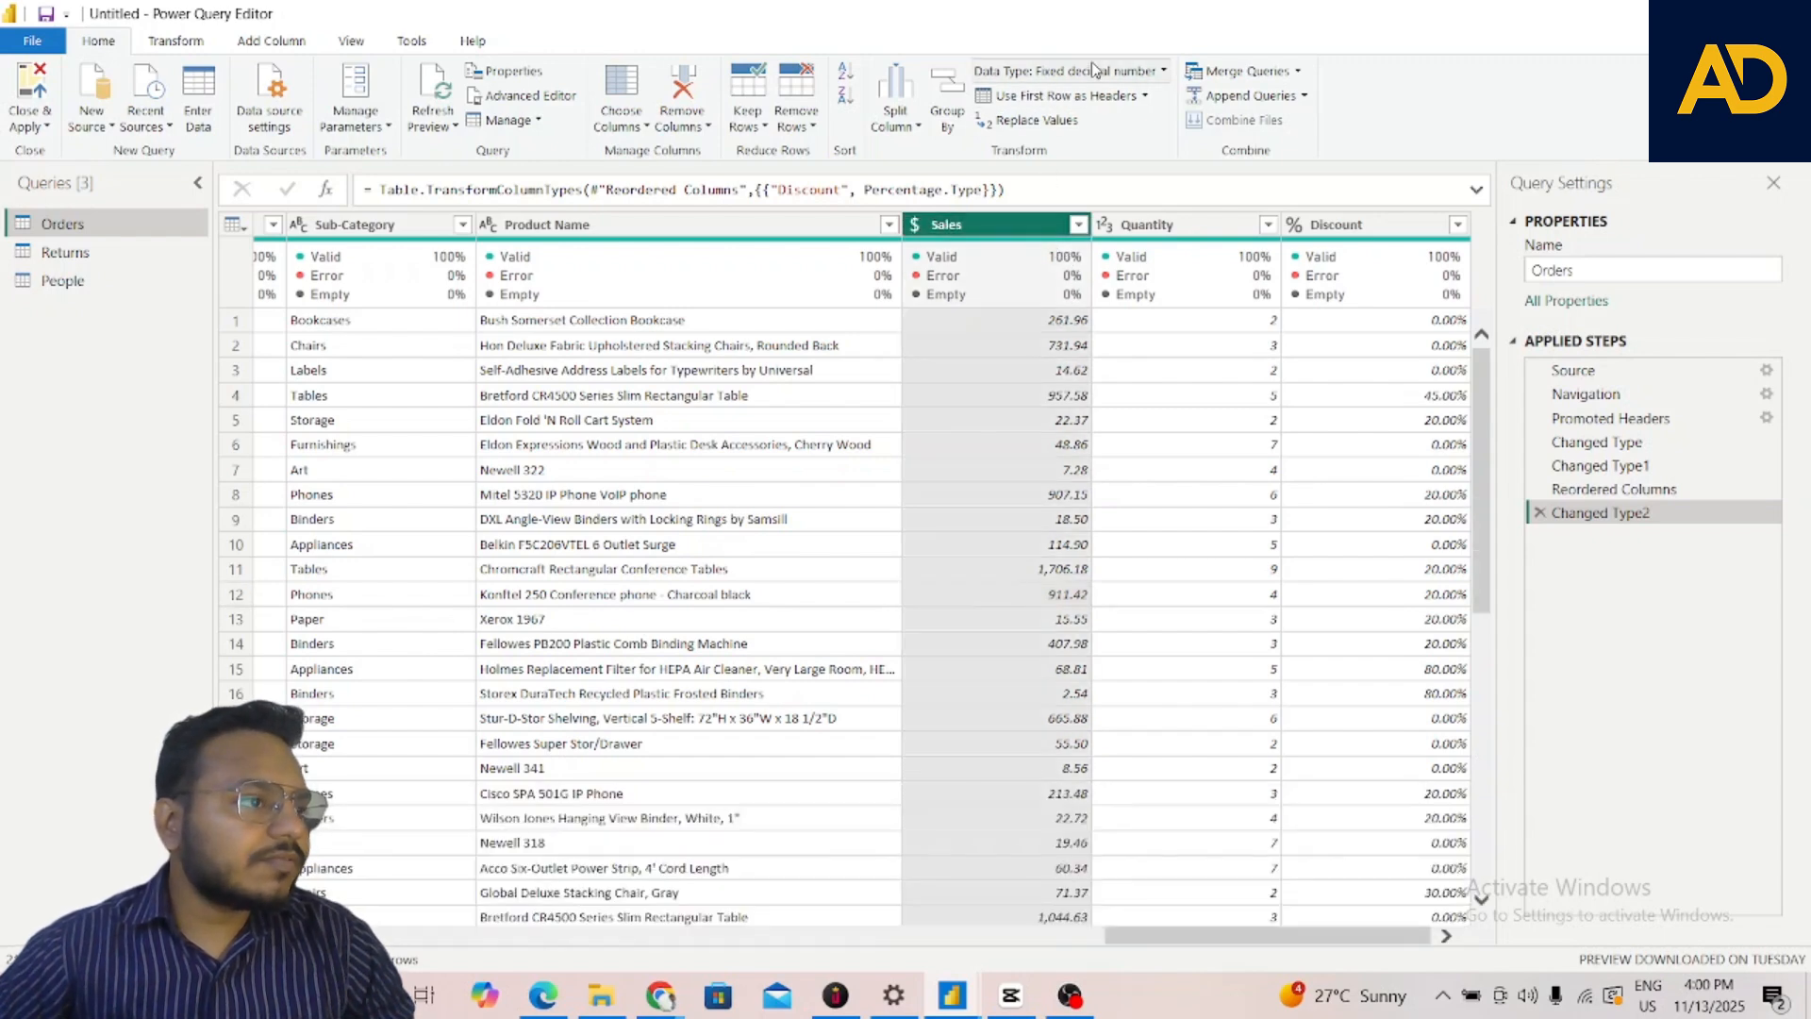
scroll(1072, 637, "down", 1)
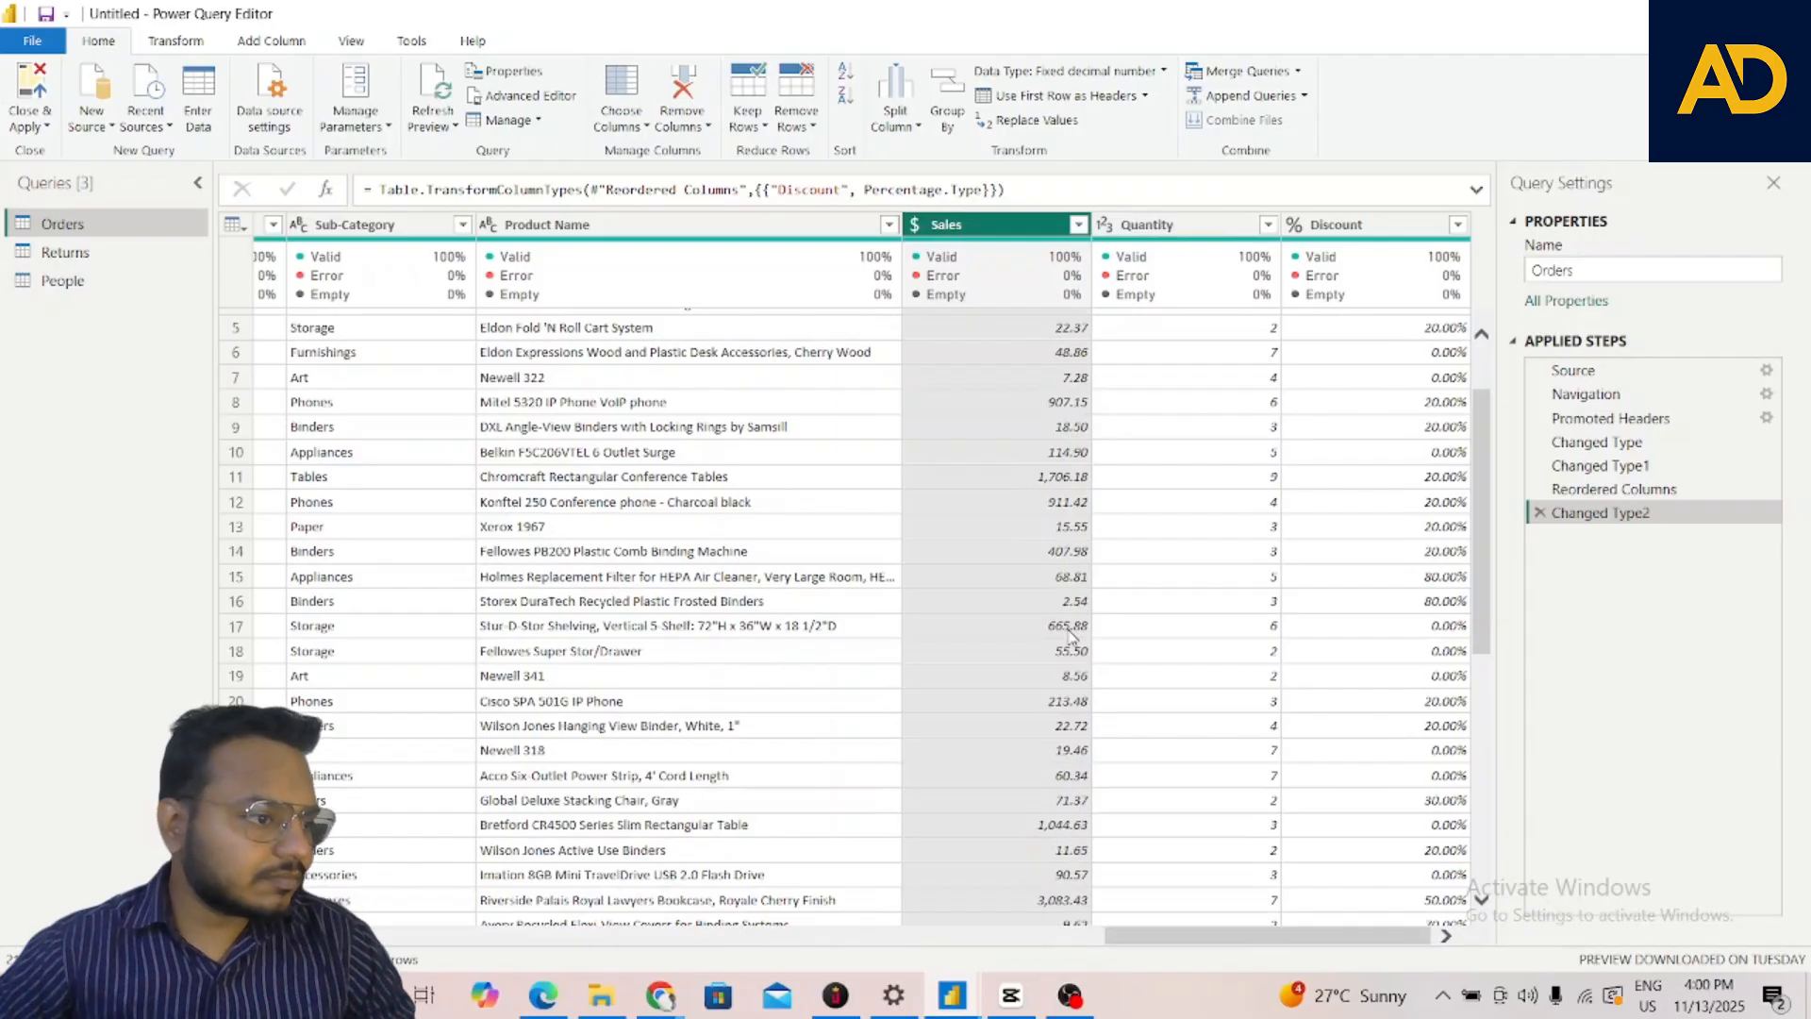
Split the Customer Name column in the Orders query by delimiter, using Space at the left-most delimiter
scroll(1072, 637, "up", 1)
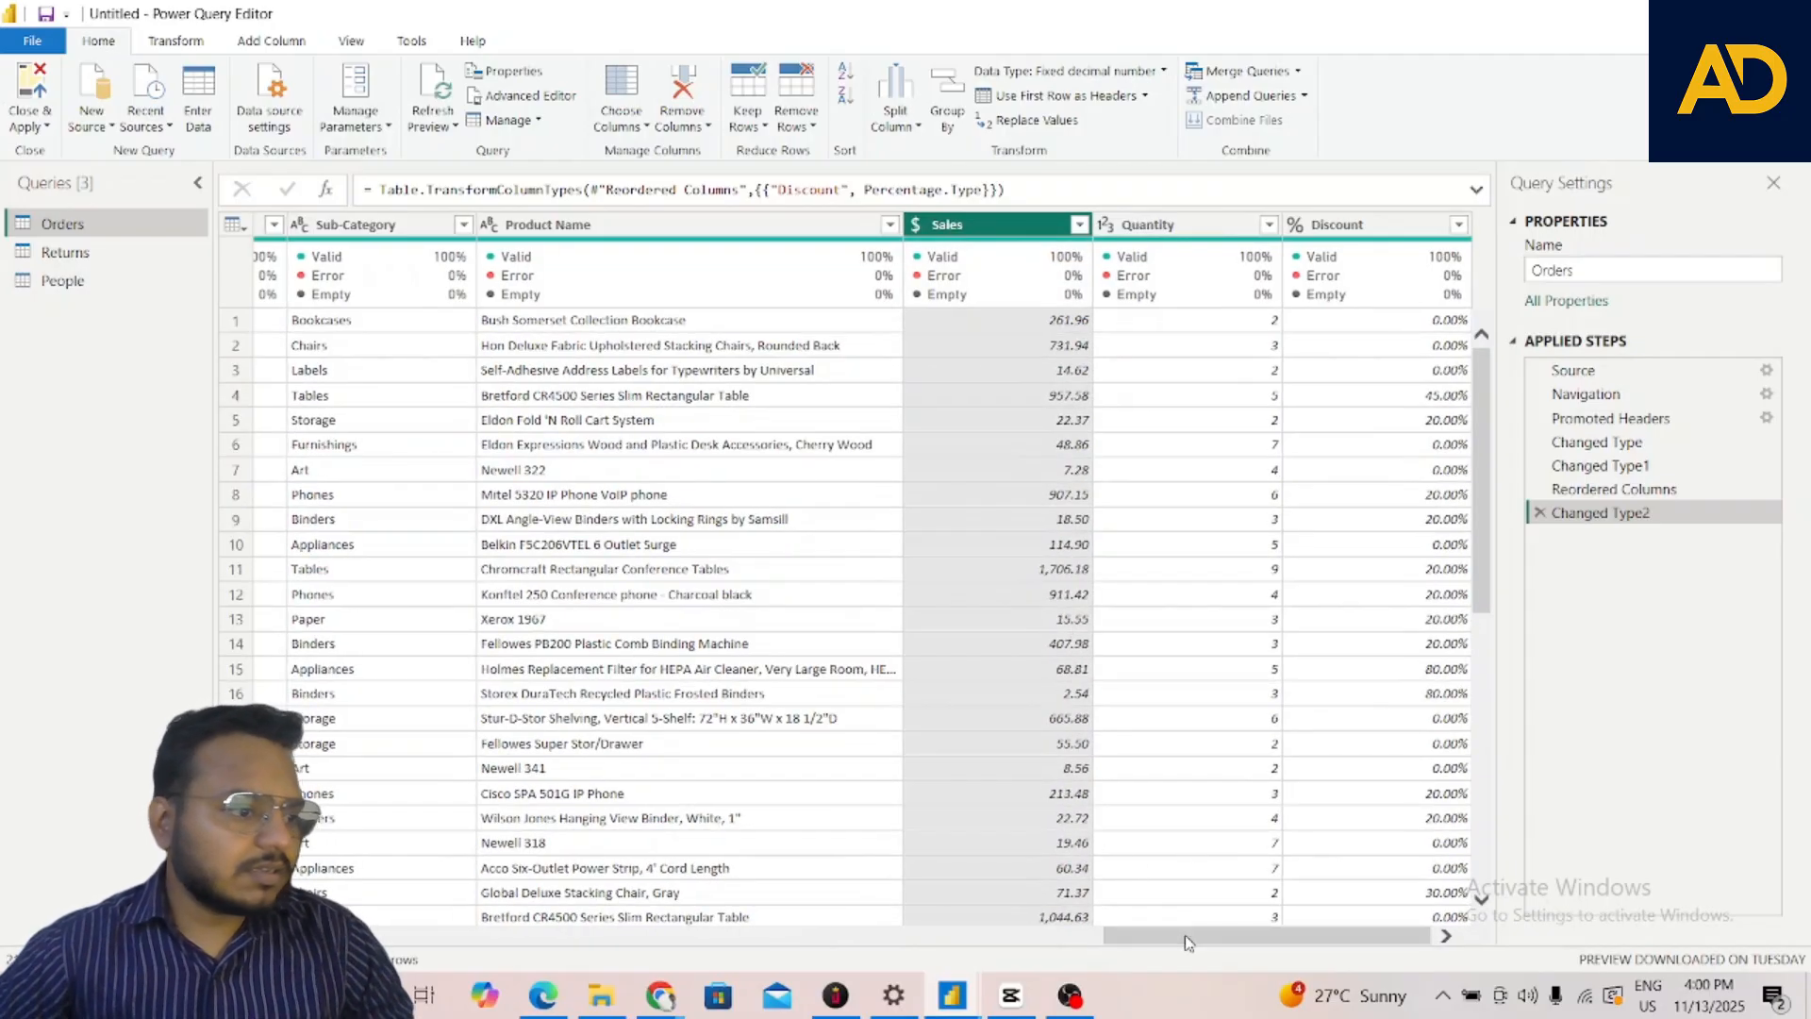
left_click(1325, 231)
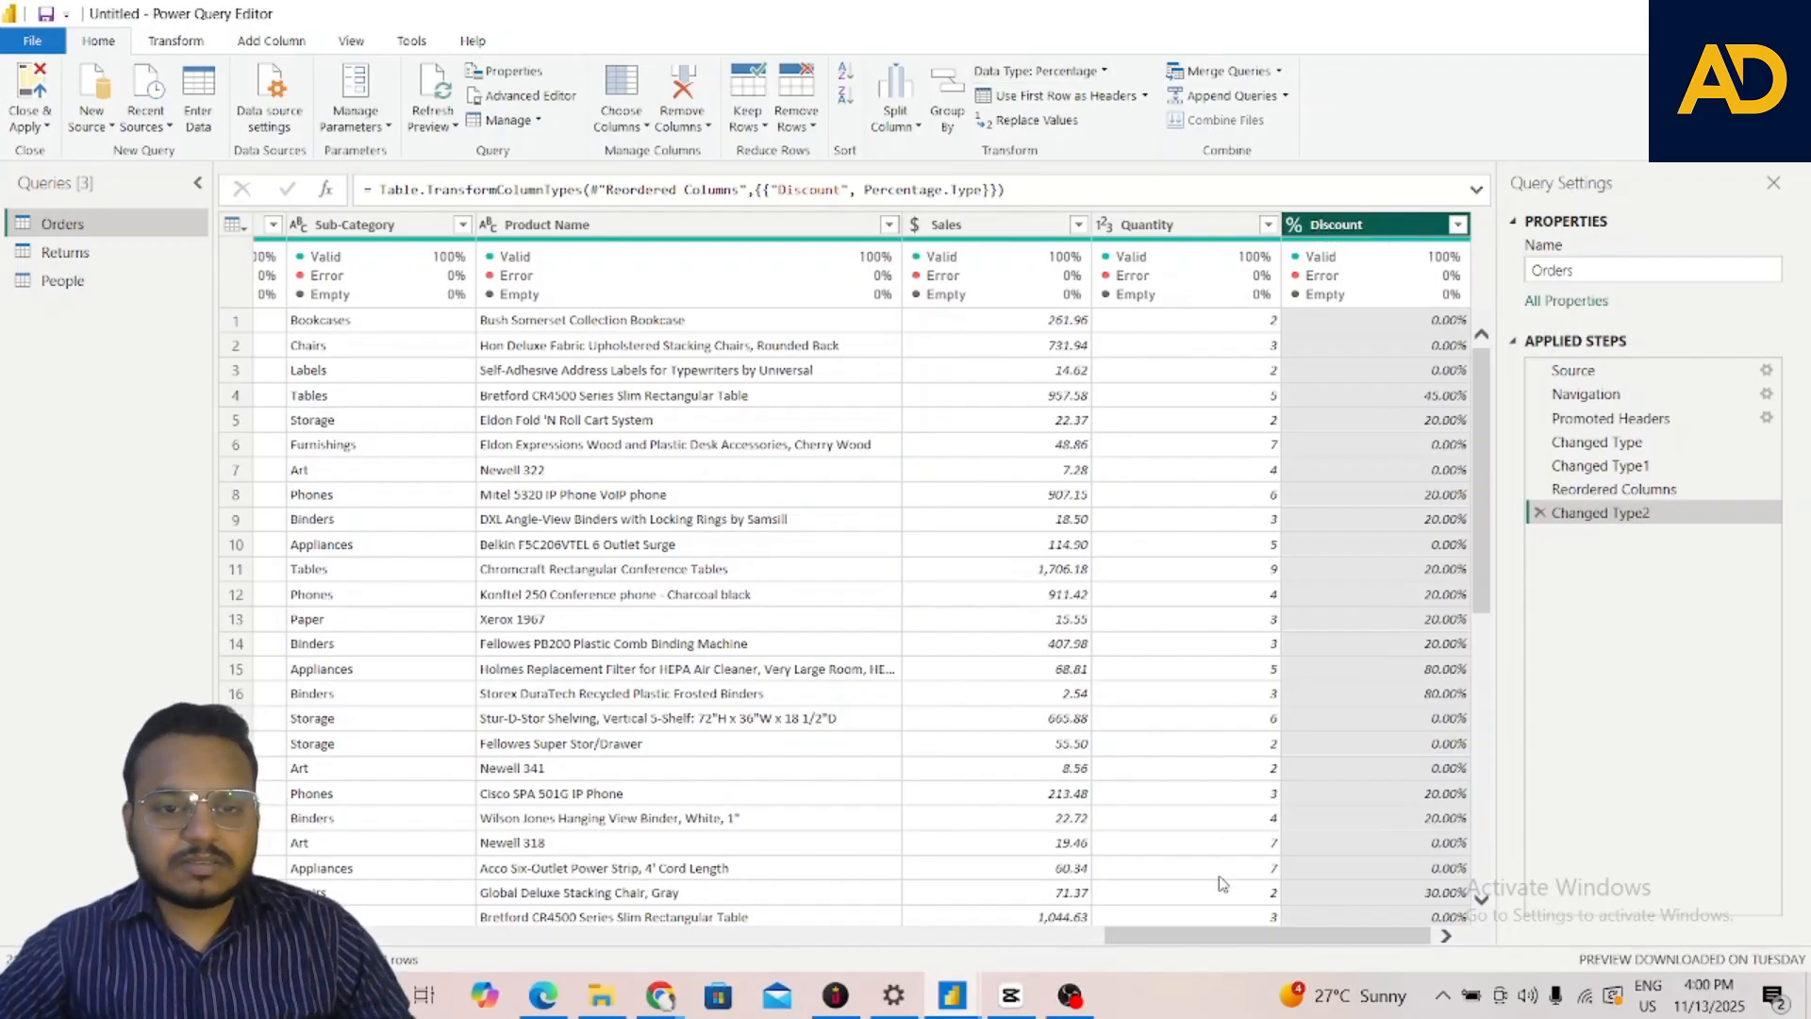
left_click_drag(1231, 938, 713, 995)
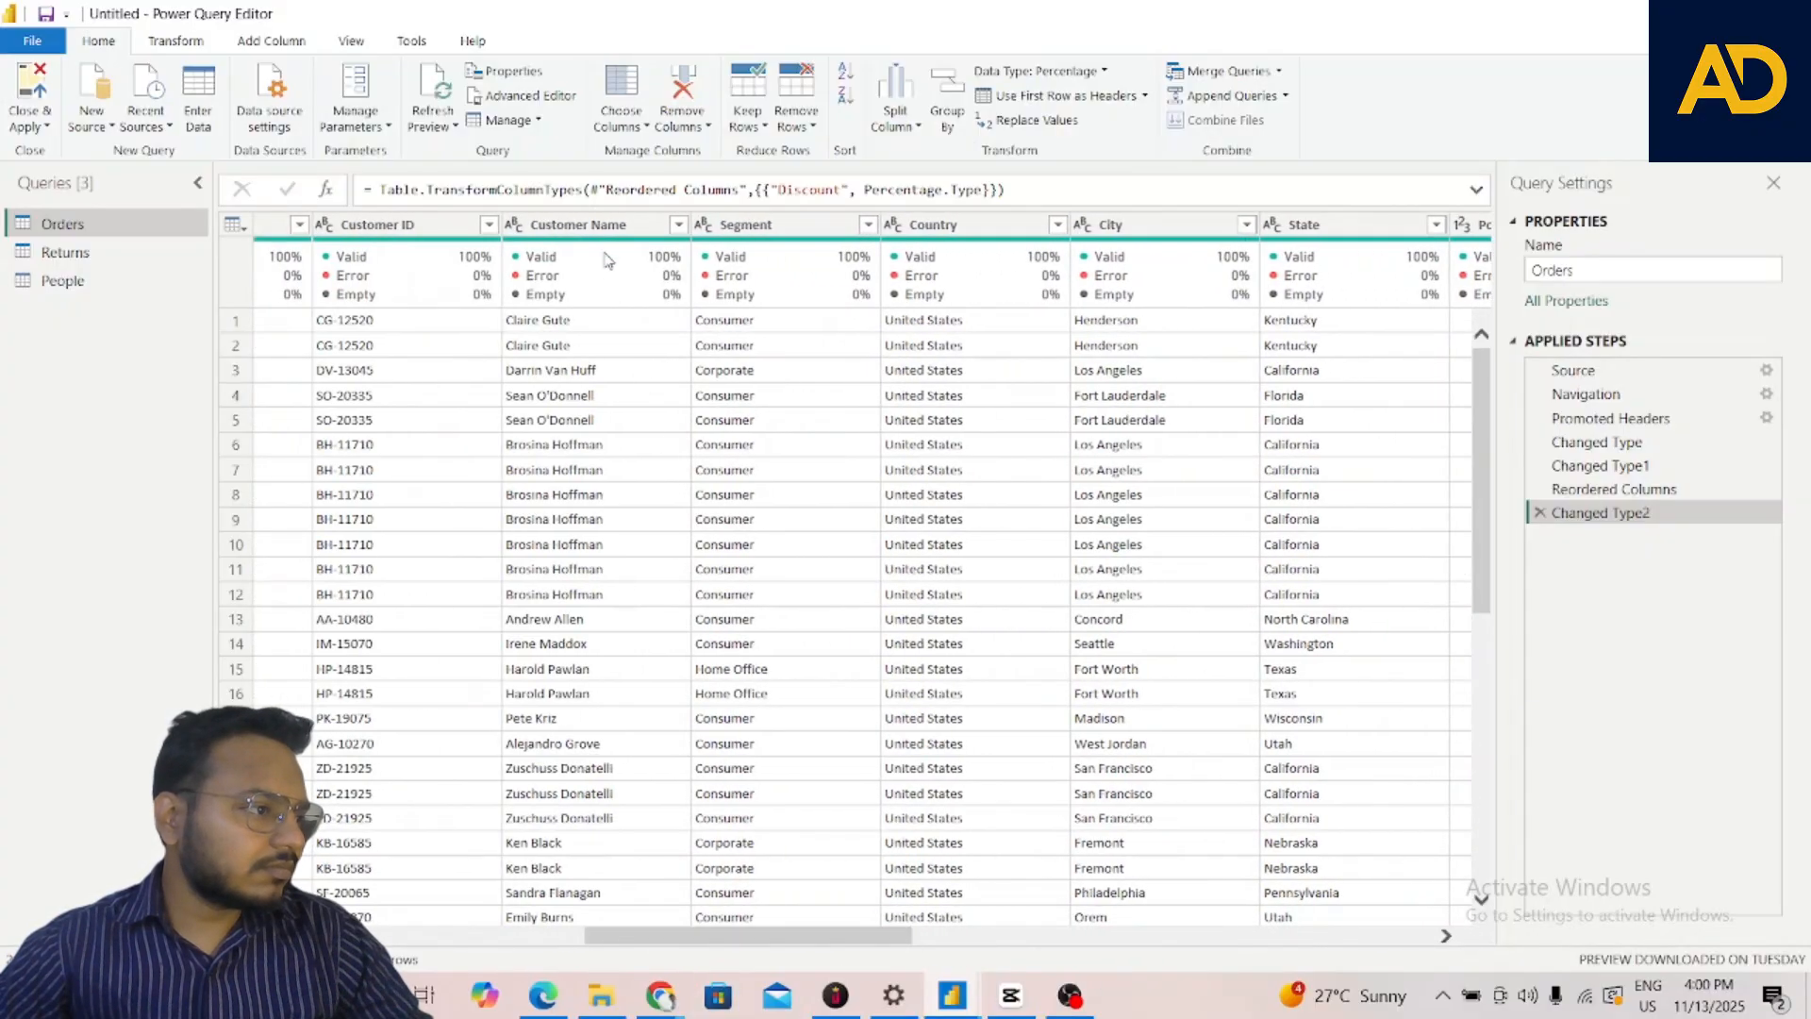
left_click(608, 231)
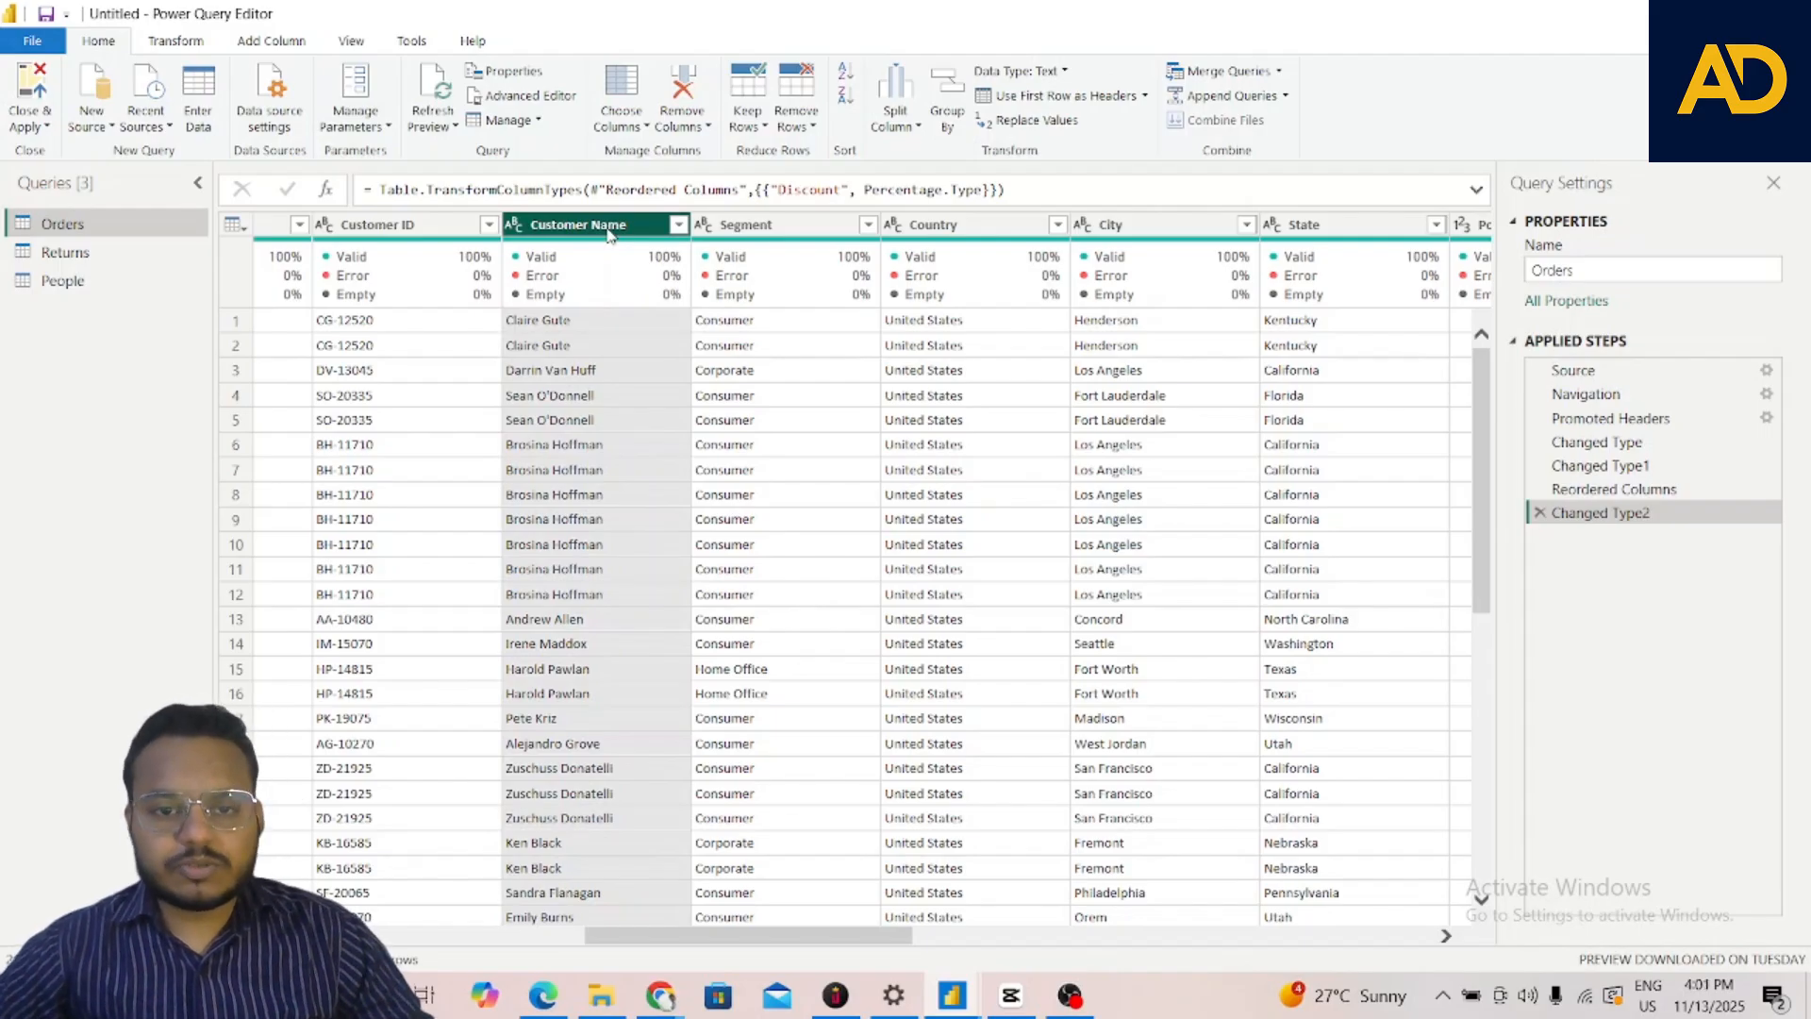
mouse_move(637, 265)
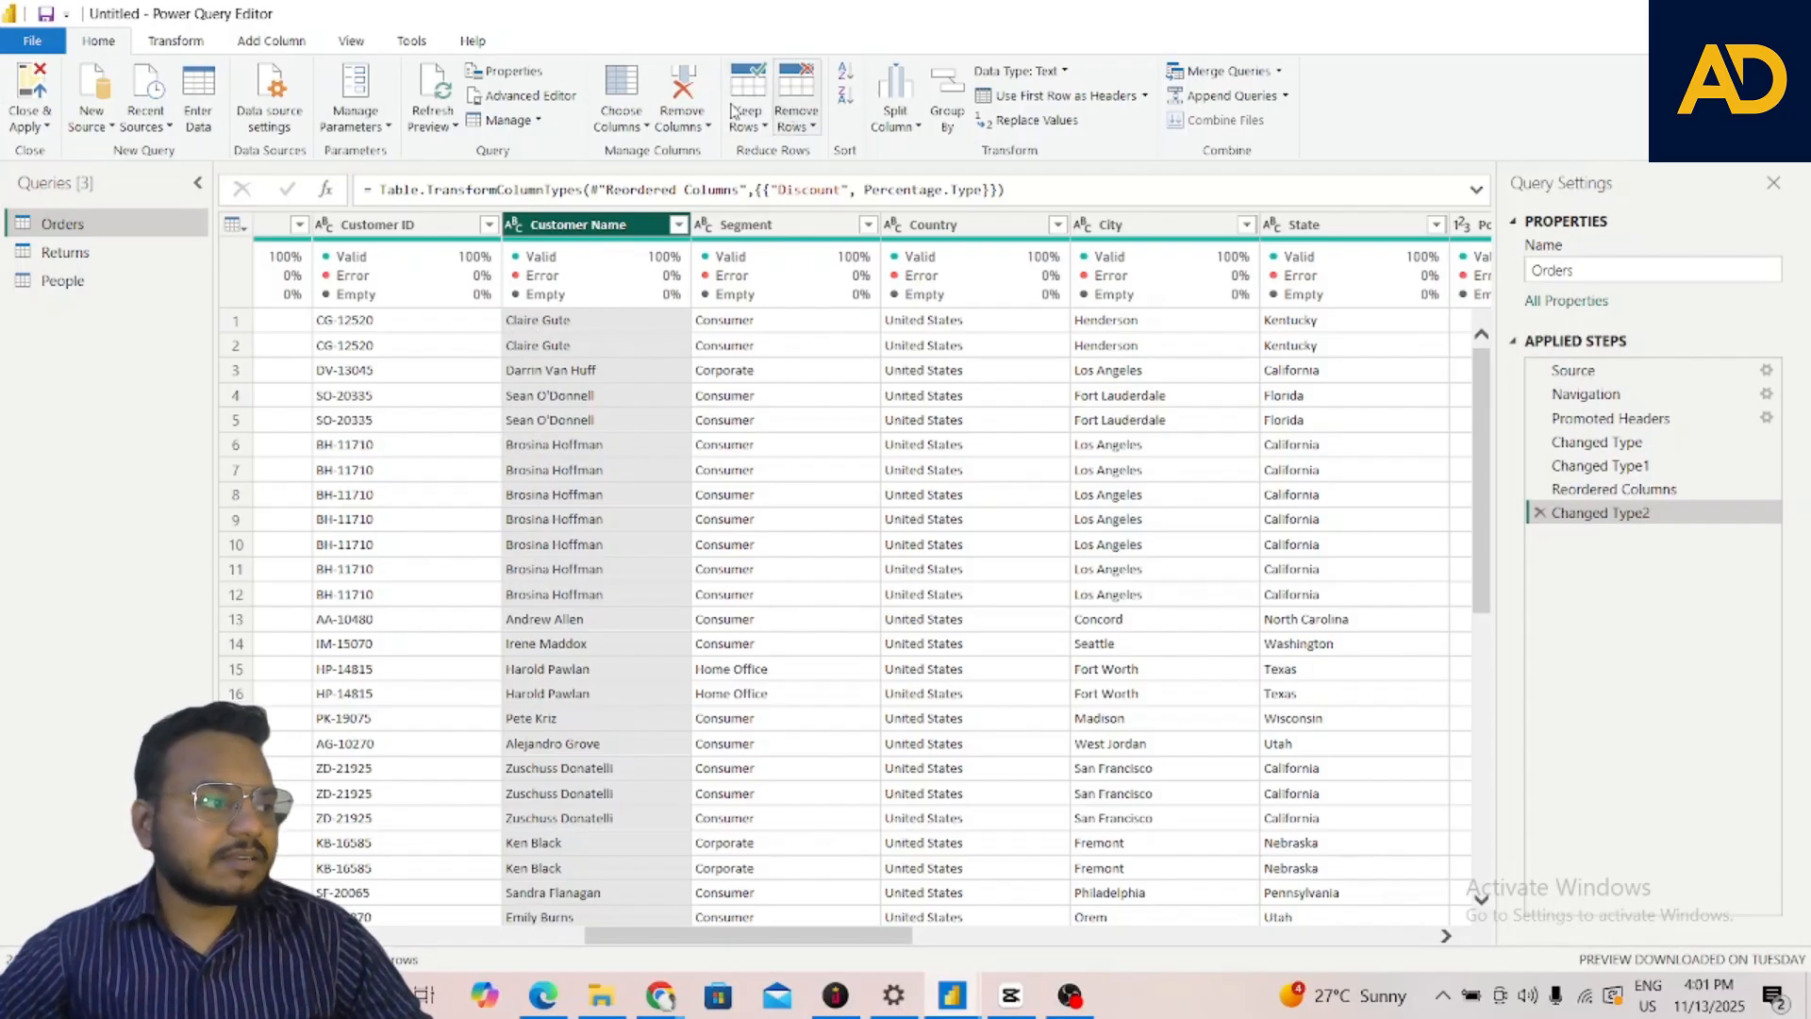
left_click(166, 43)
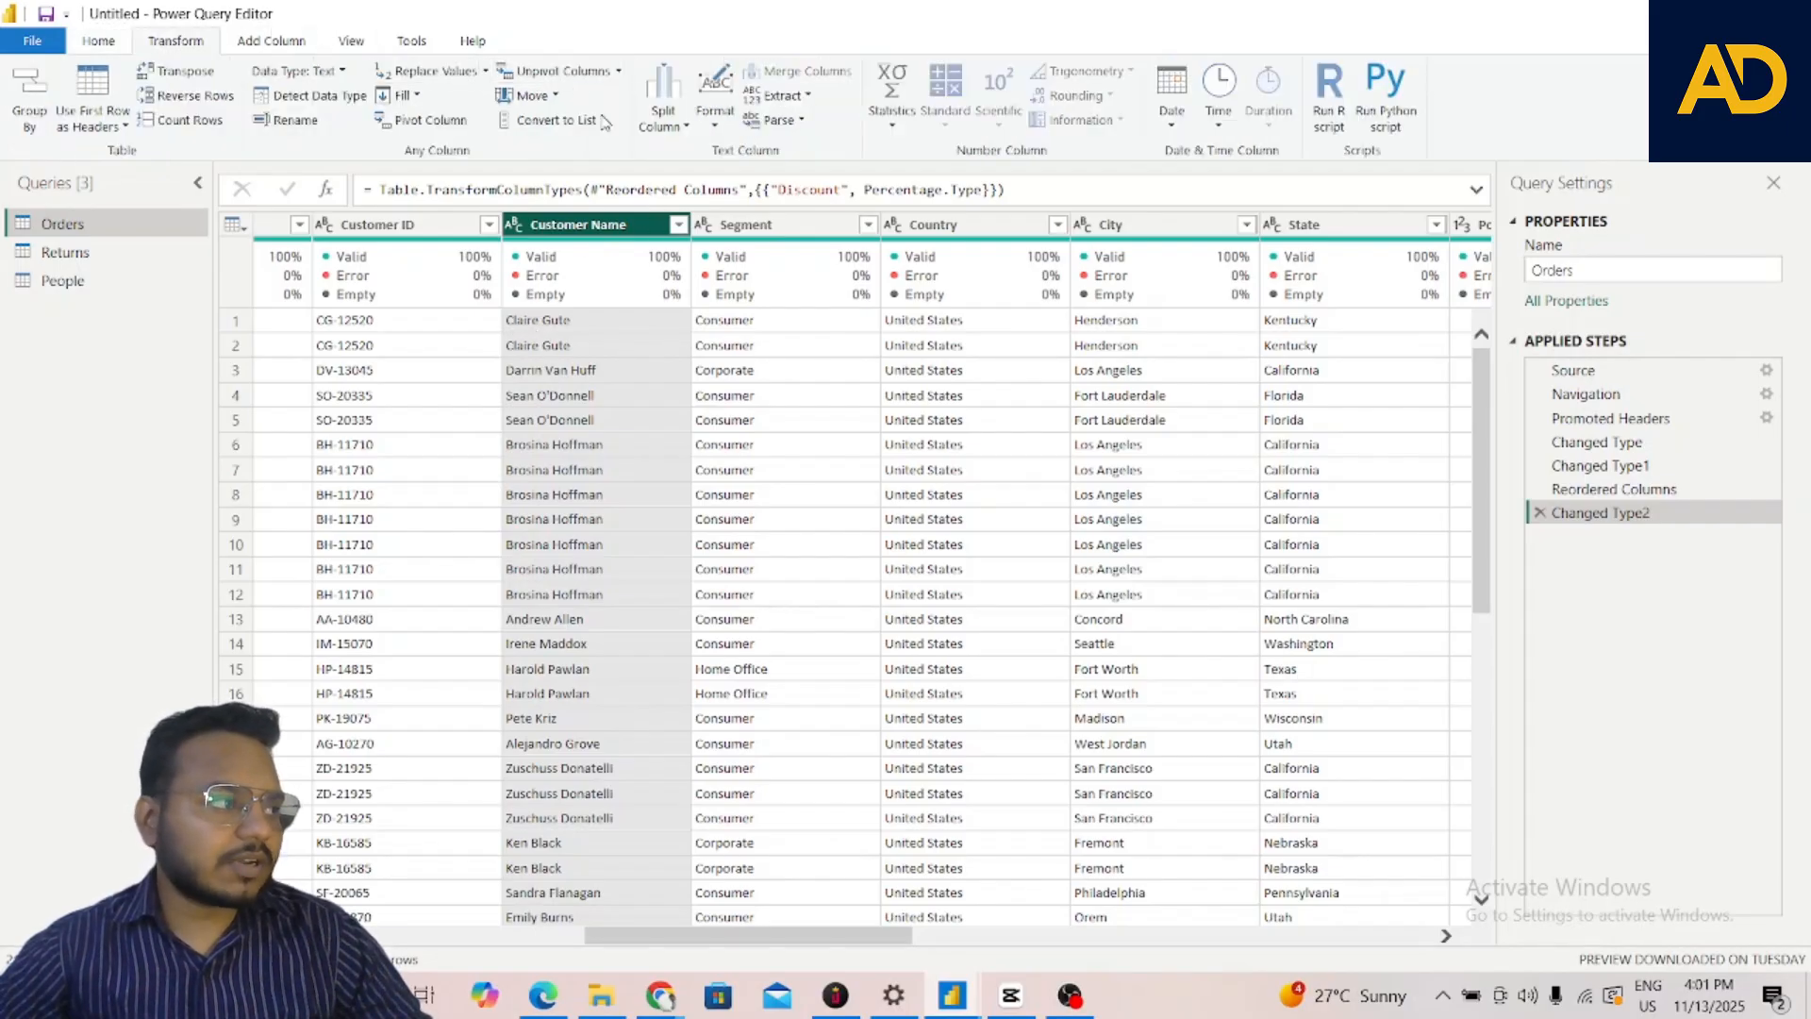
left_click(689, 120)
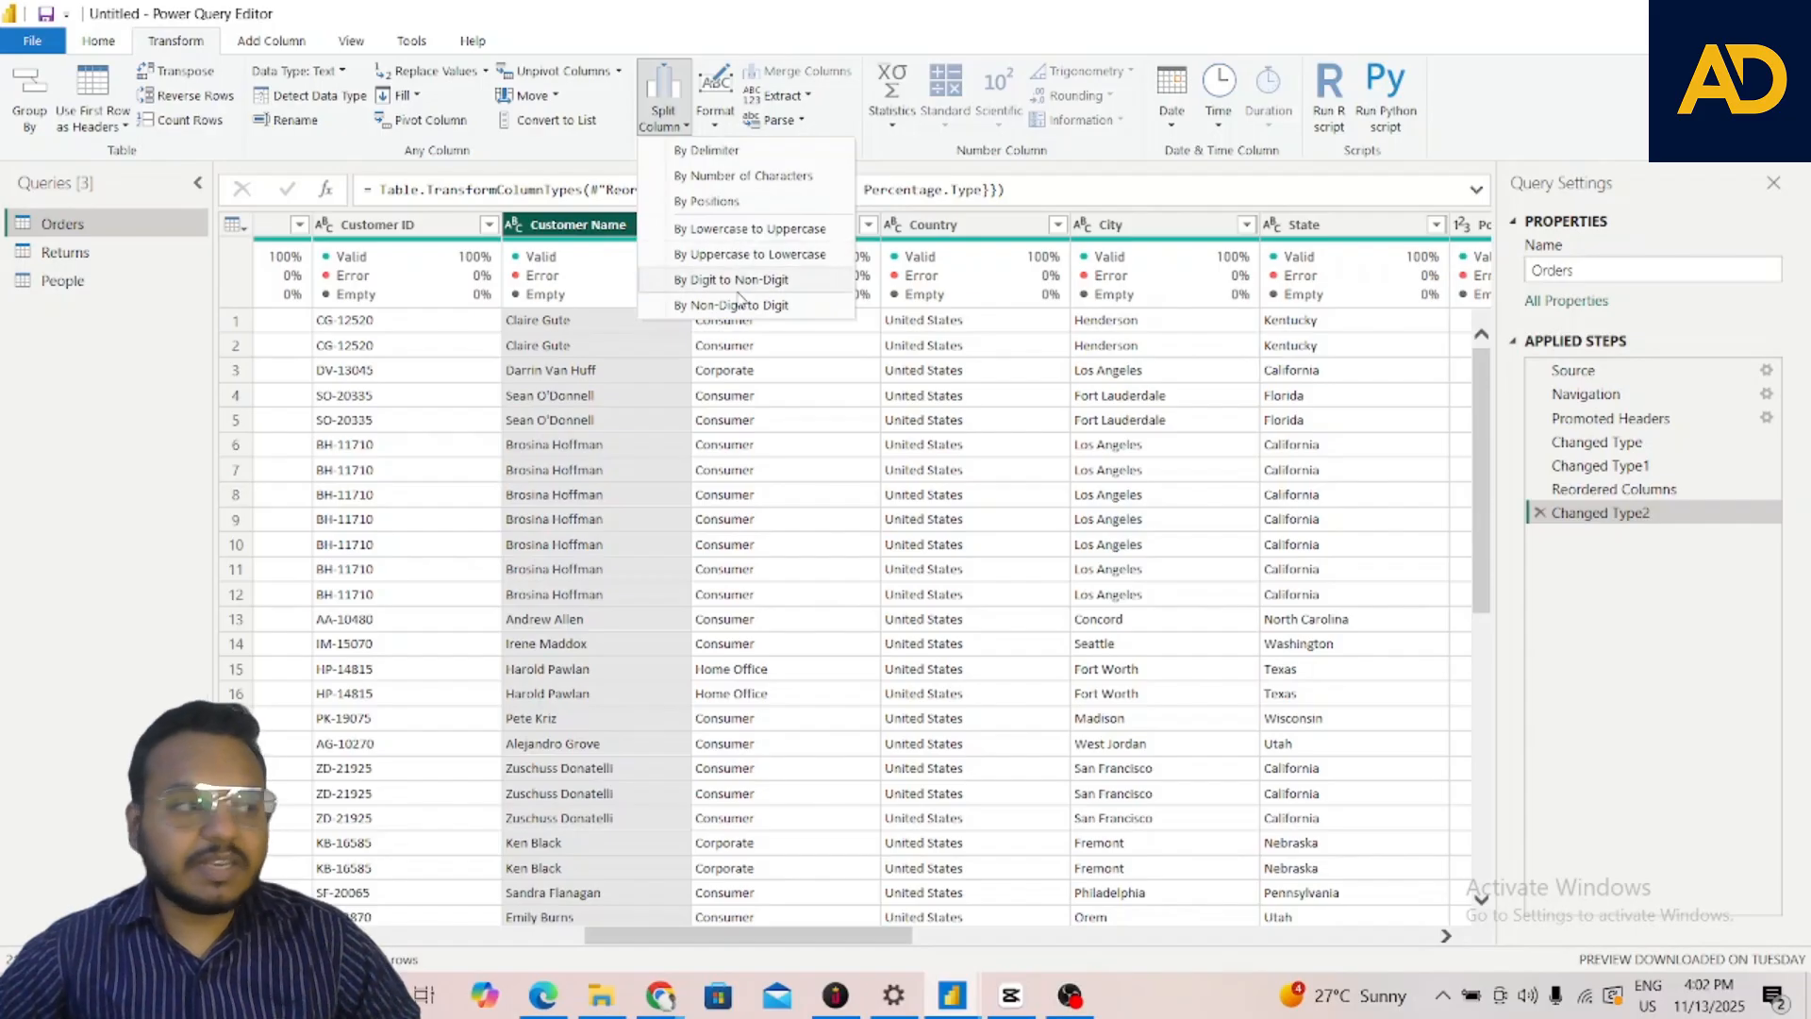
left_click(682, 156)
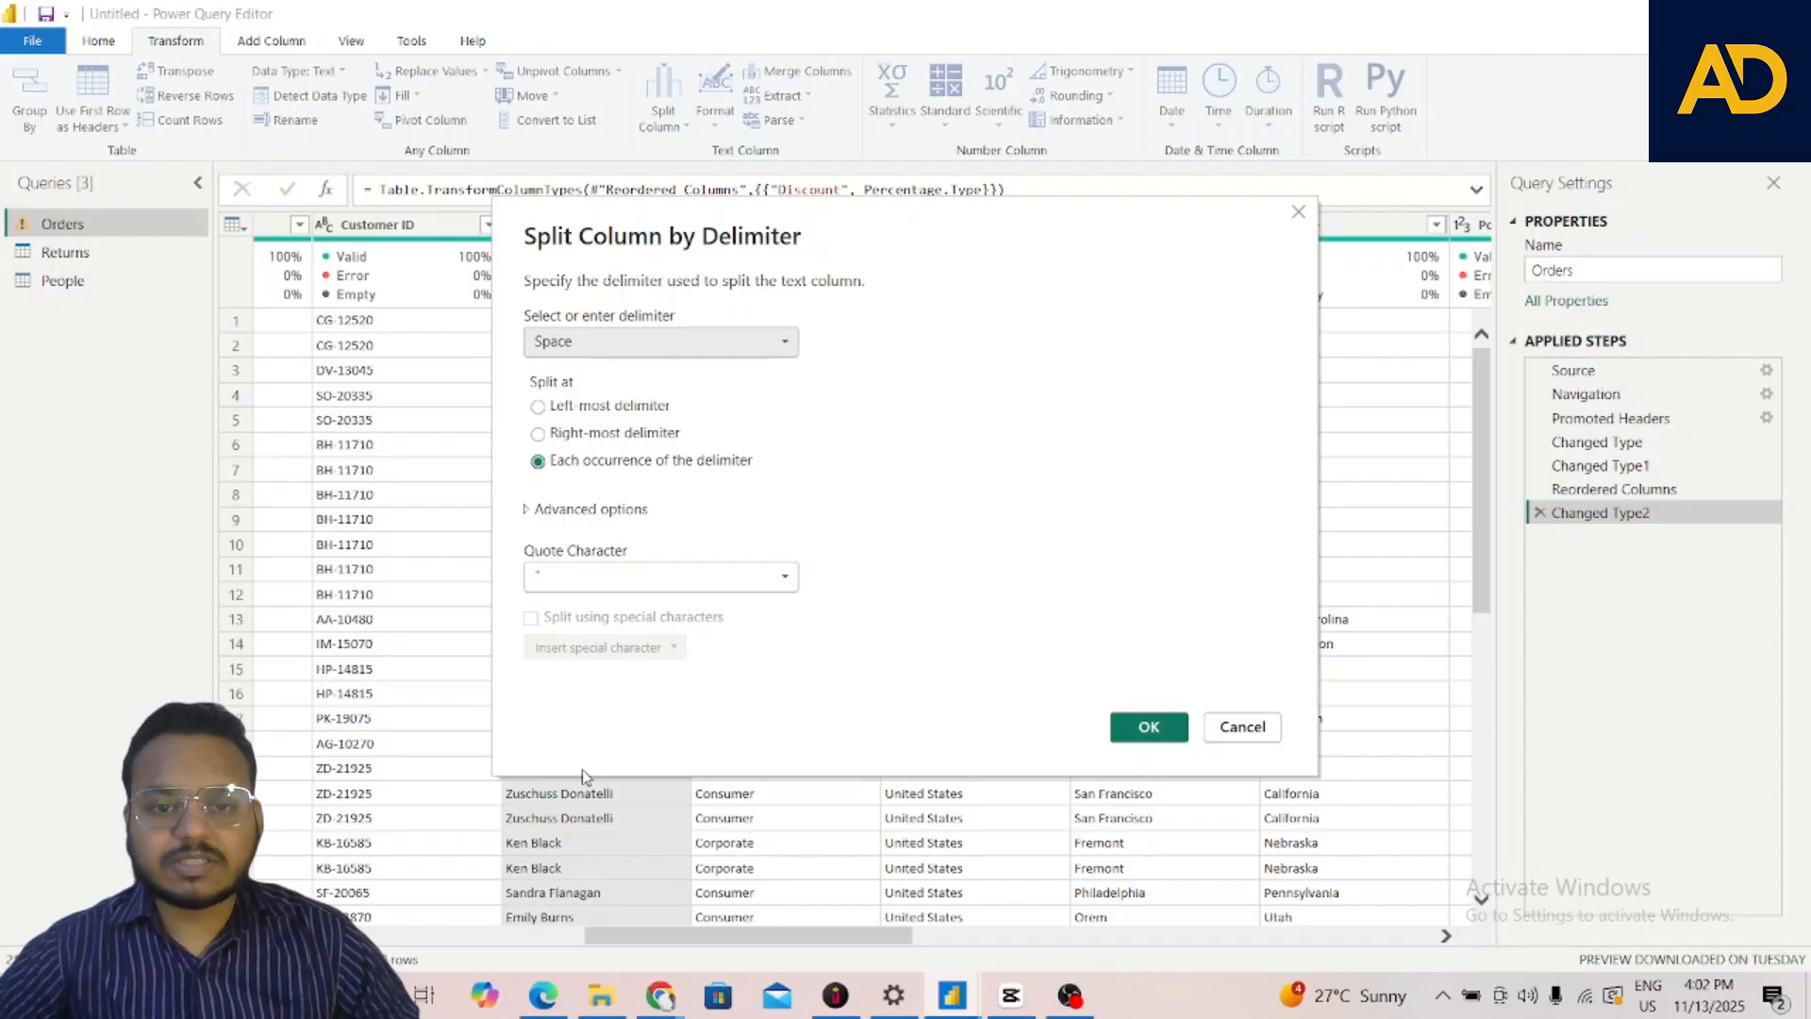
left_click(607, 350)
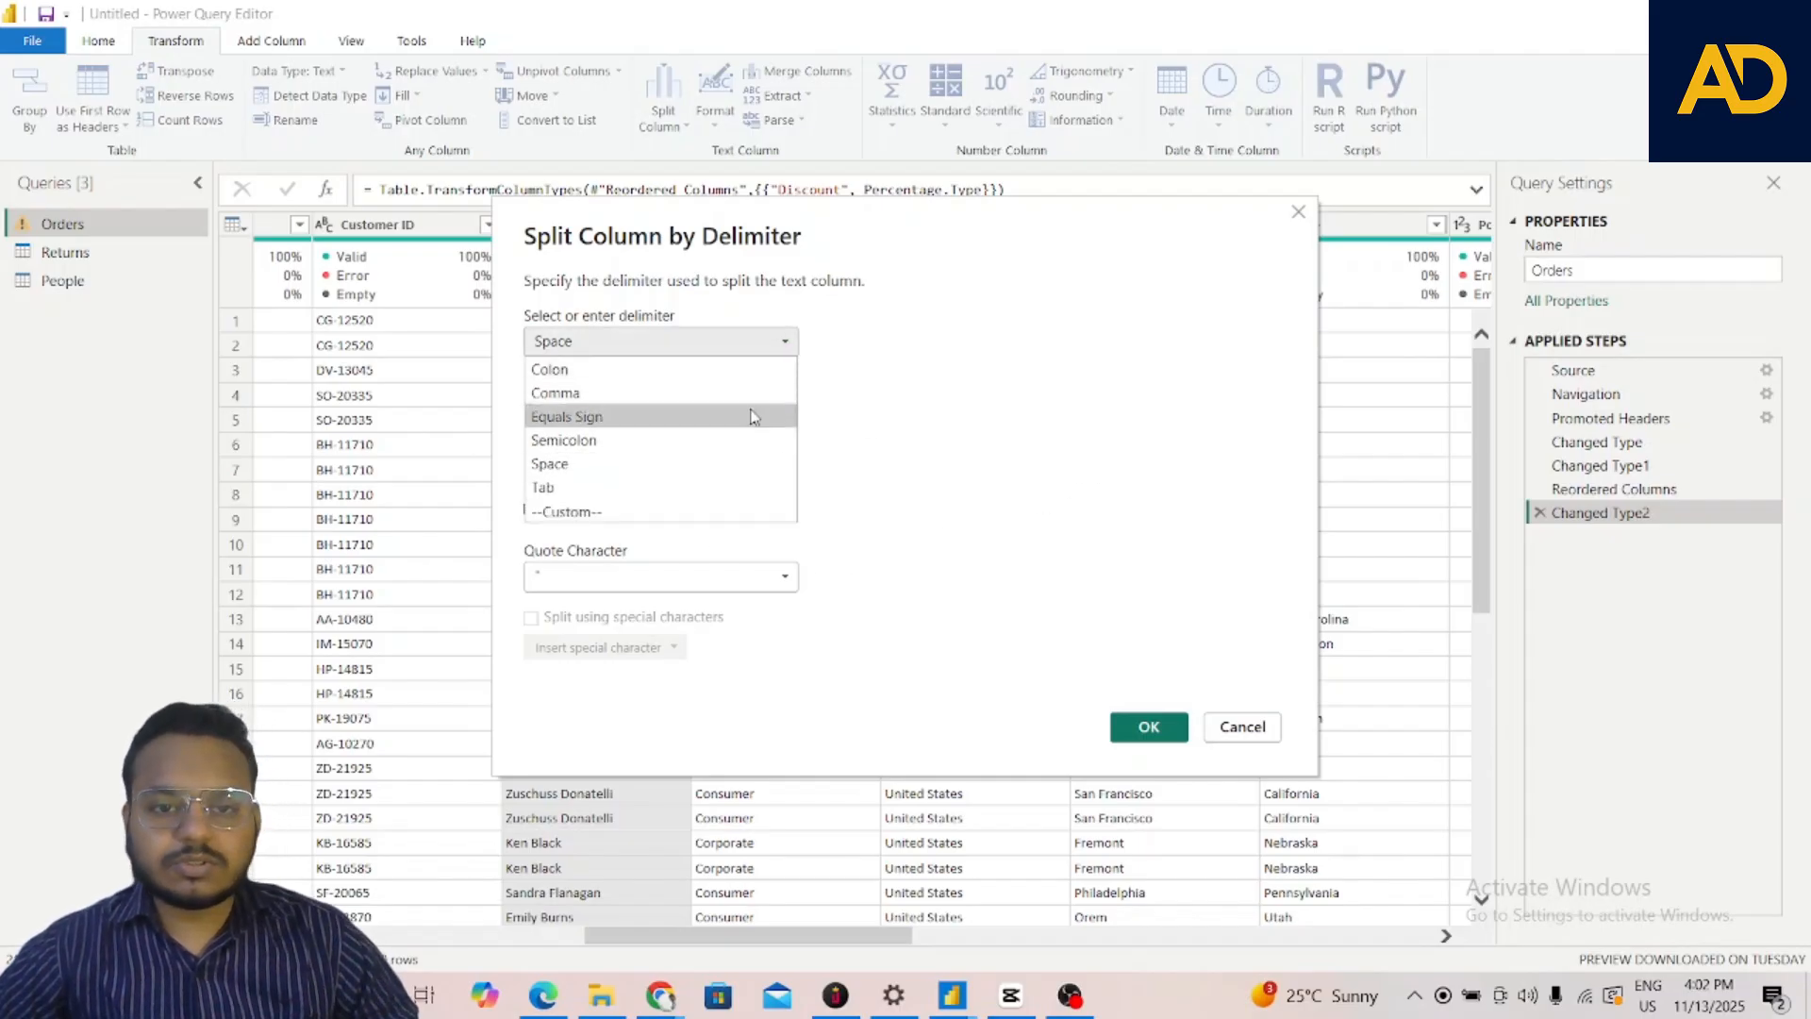
left_click(966, 400)
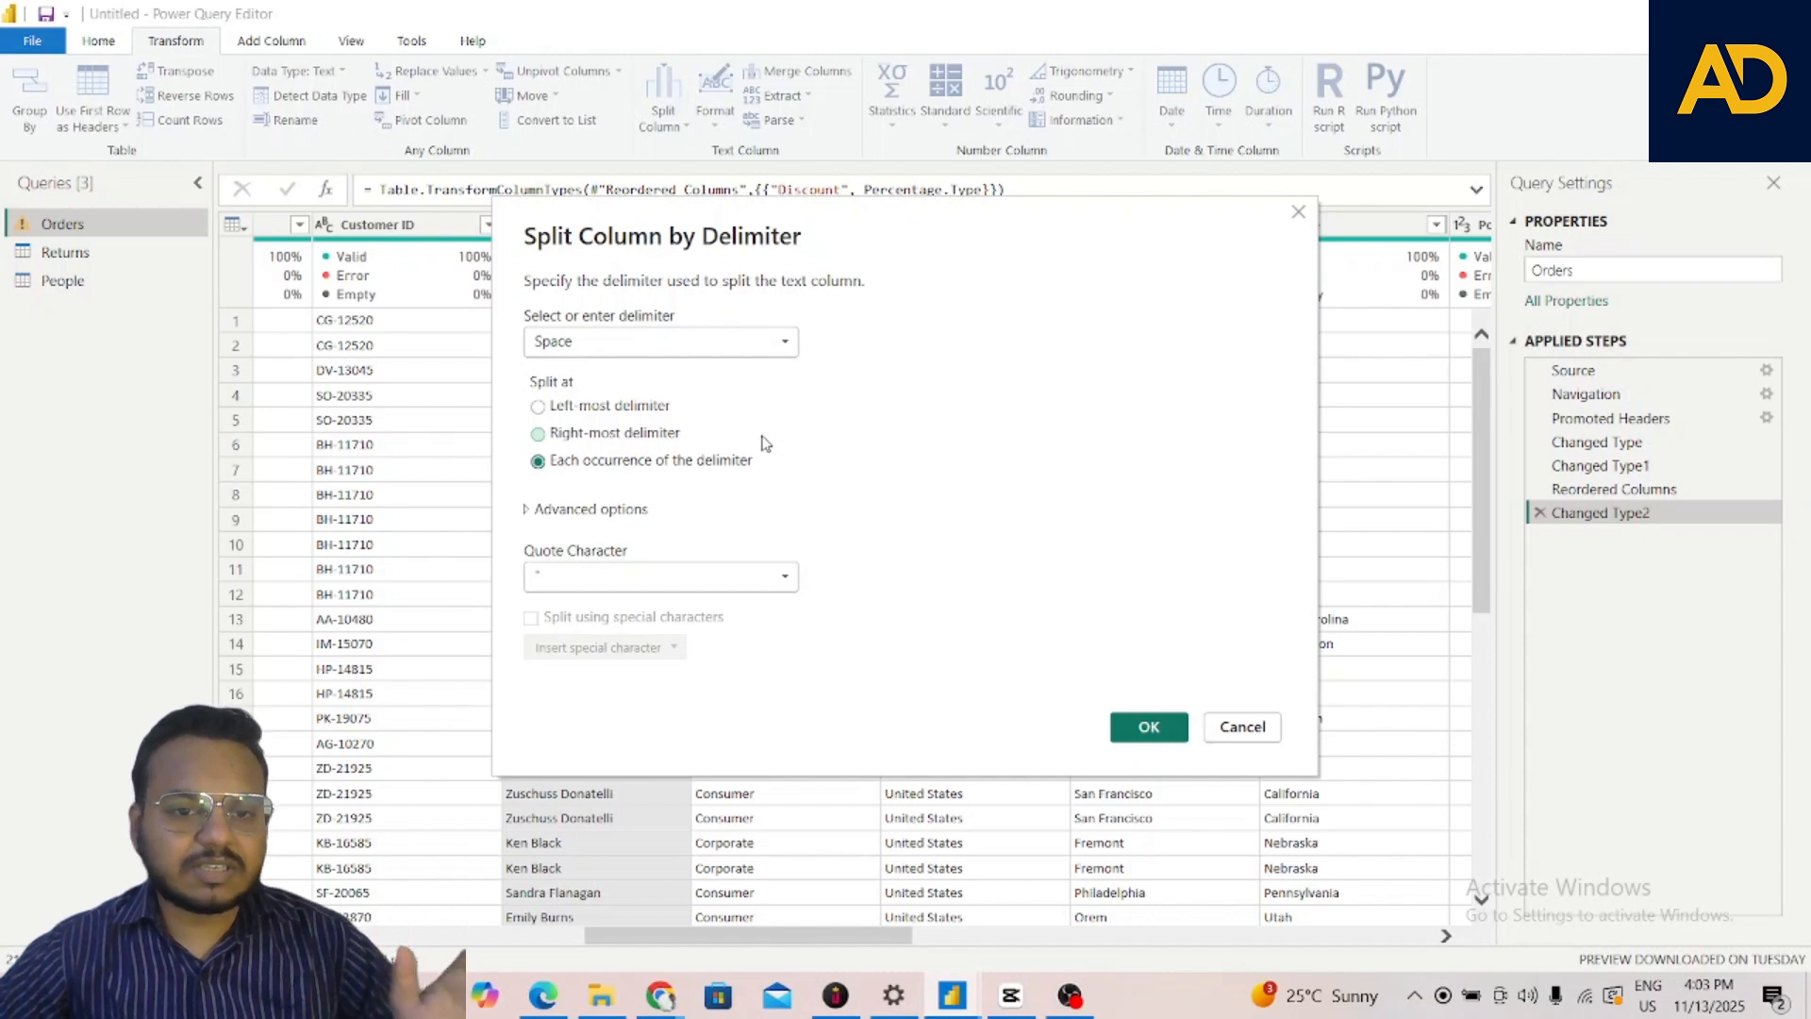
left_click(641, 408)
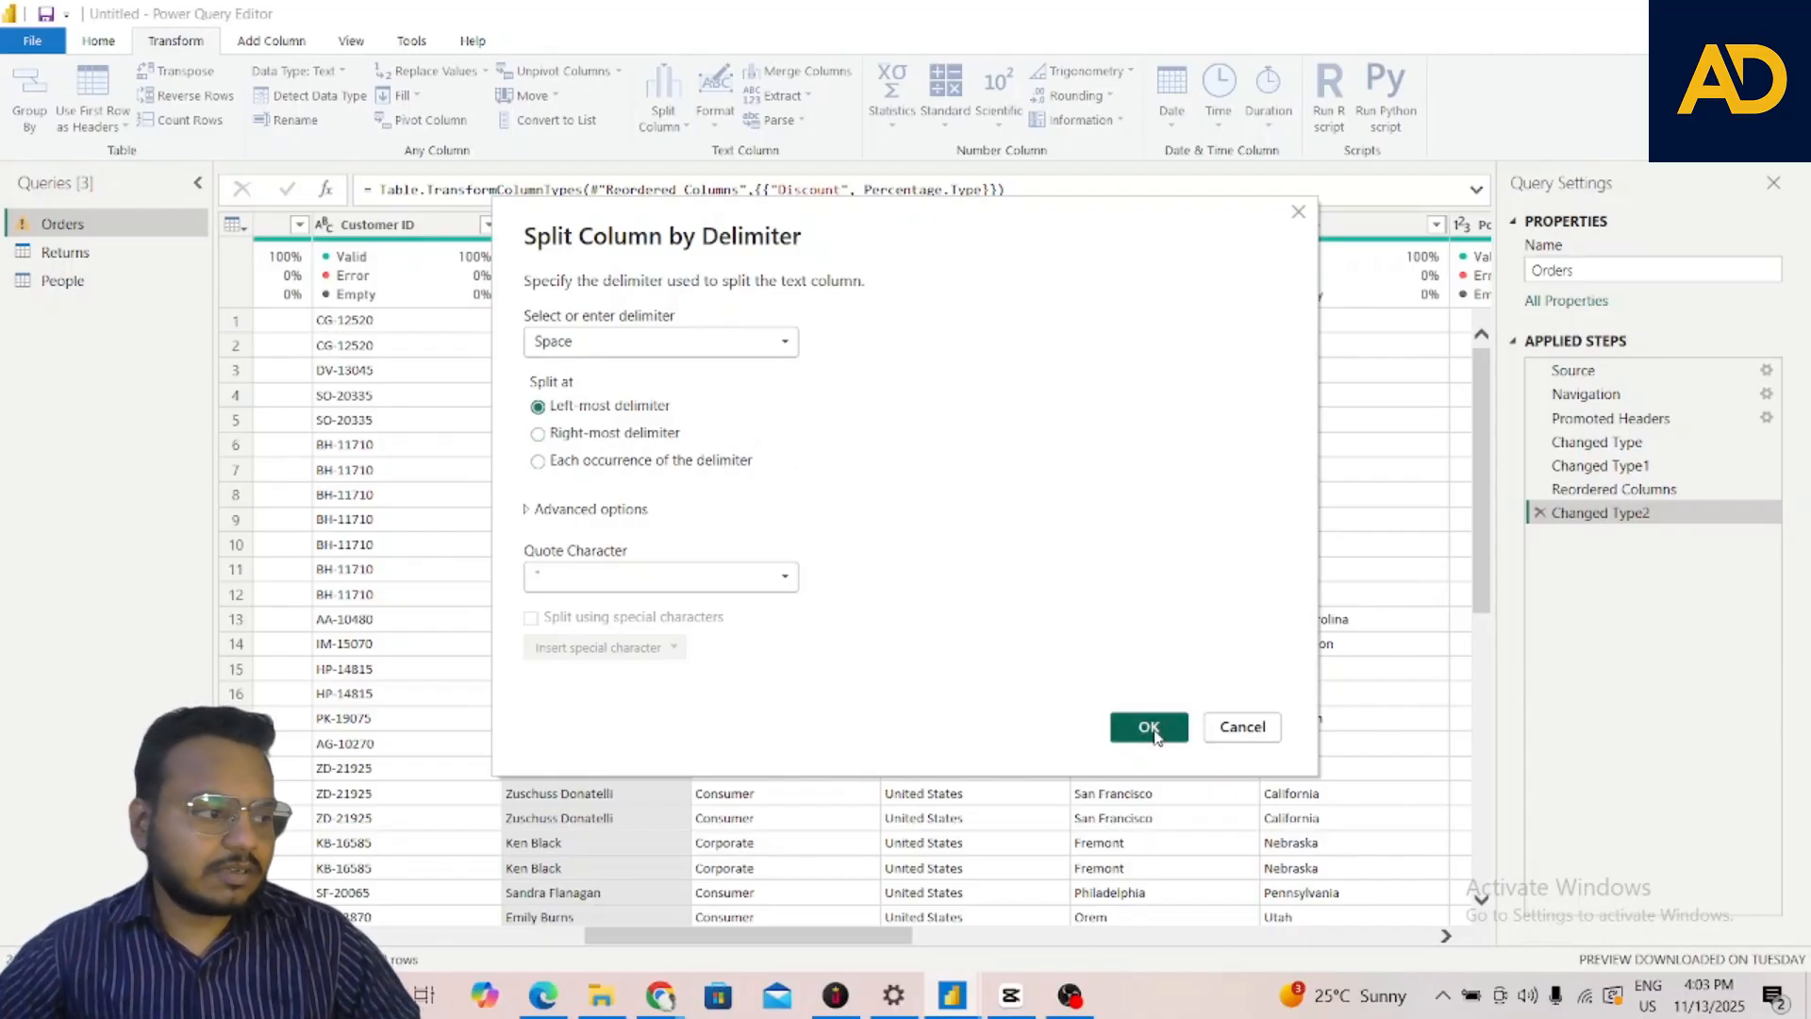
left_click(1149, 727)
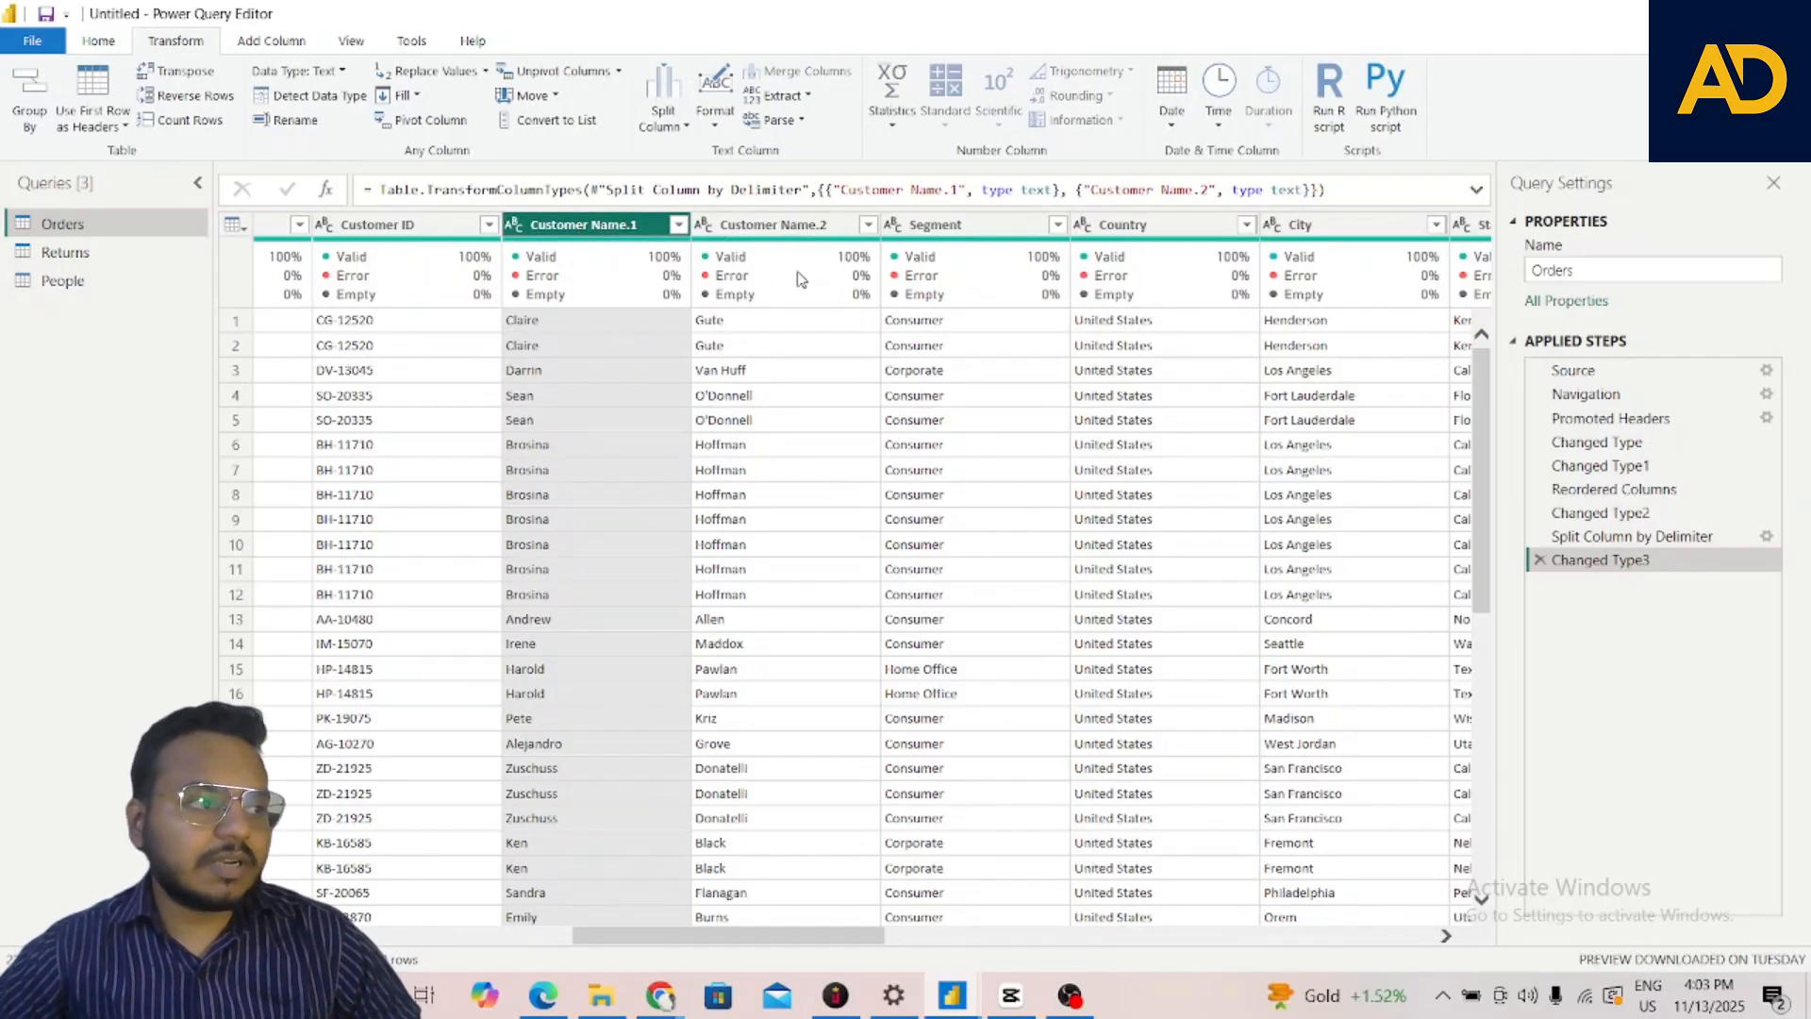
Review the split Customer Name.1 and Customer Name.2 columns in the Orders query
left_click(541, 372)
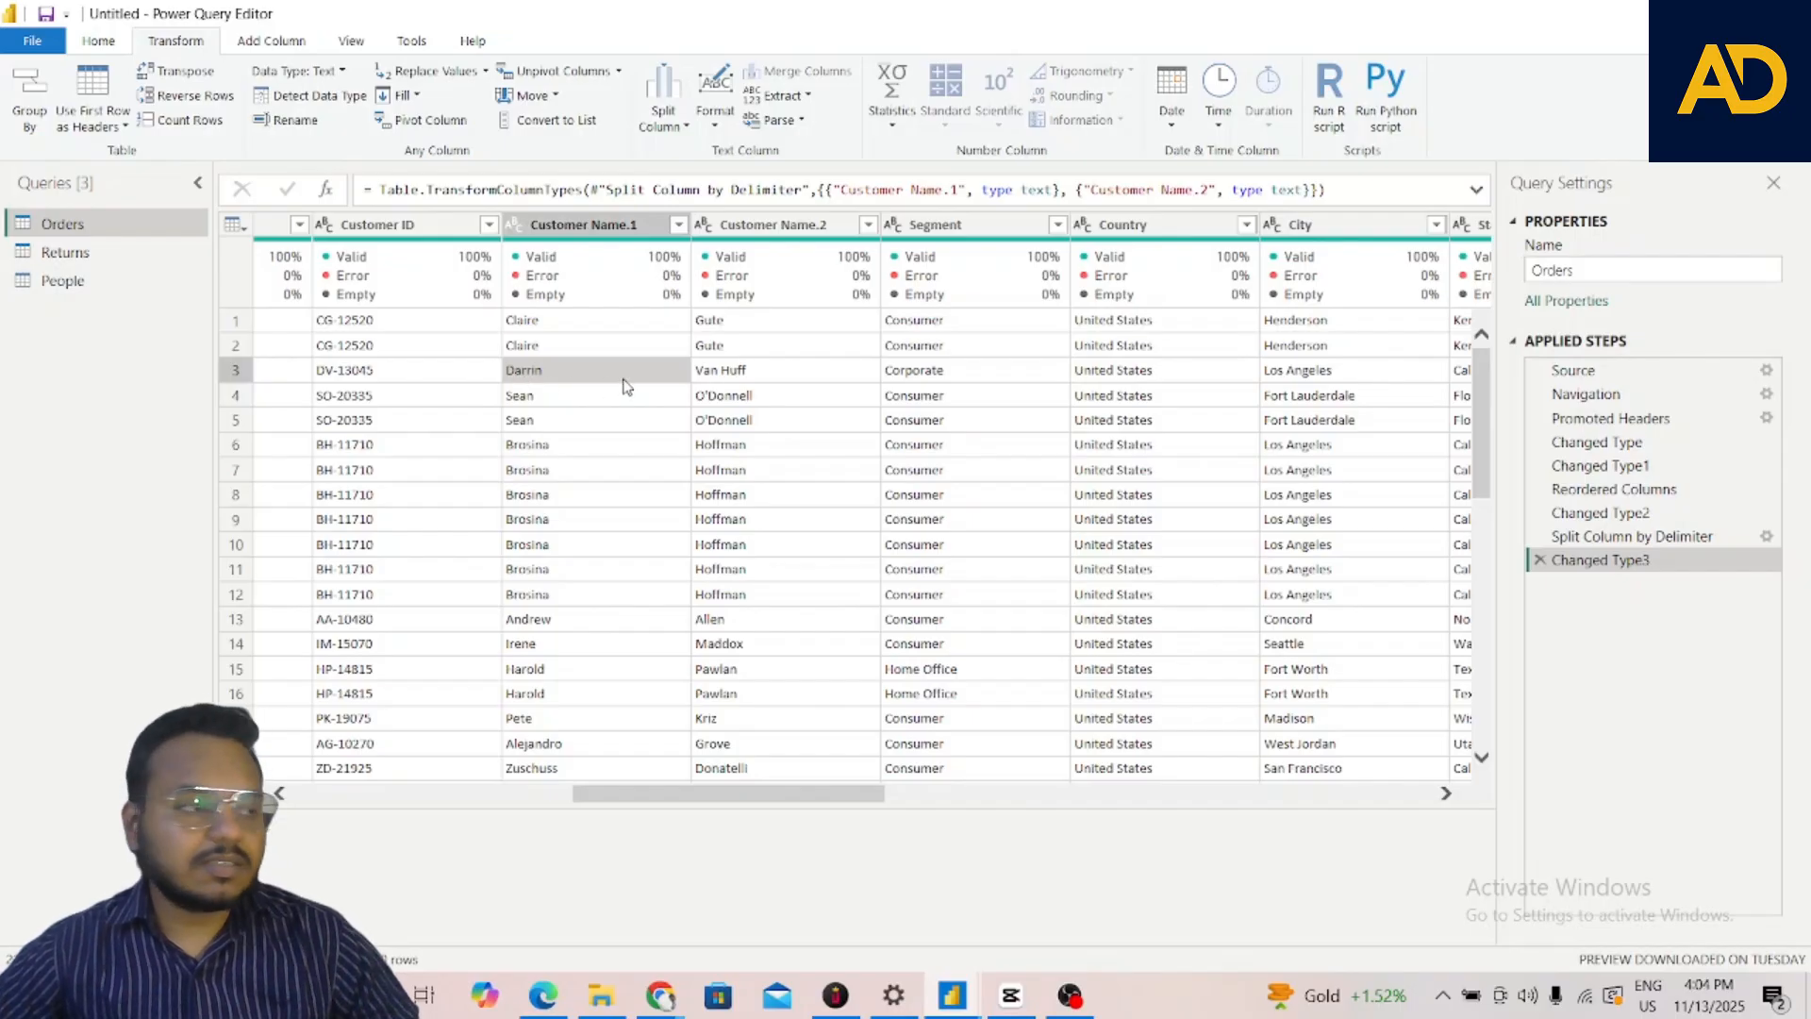
left_click(604, 225)
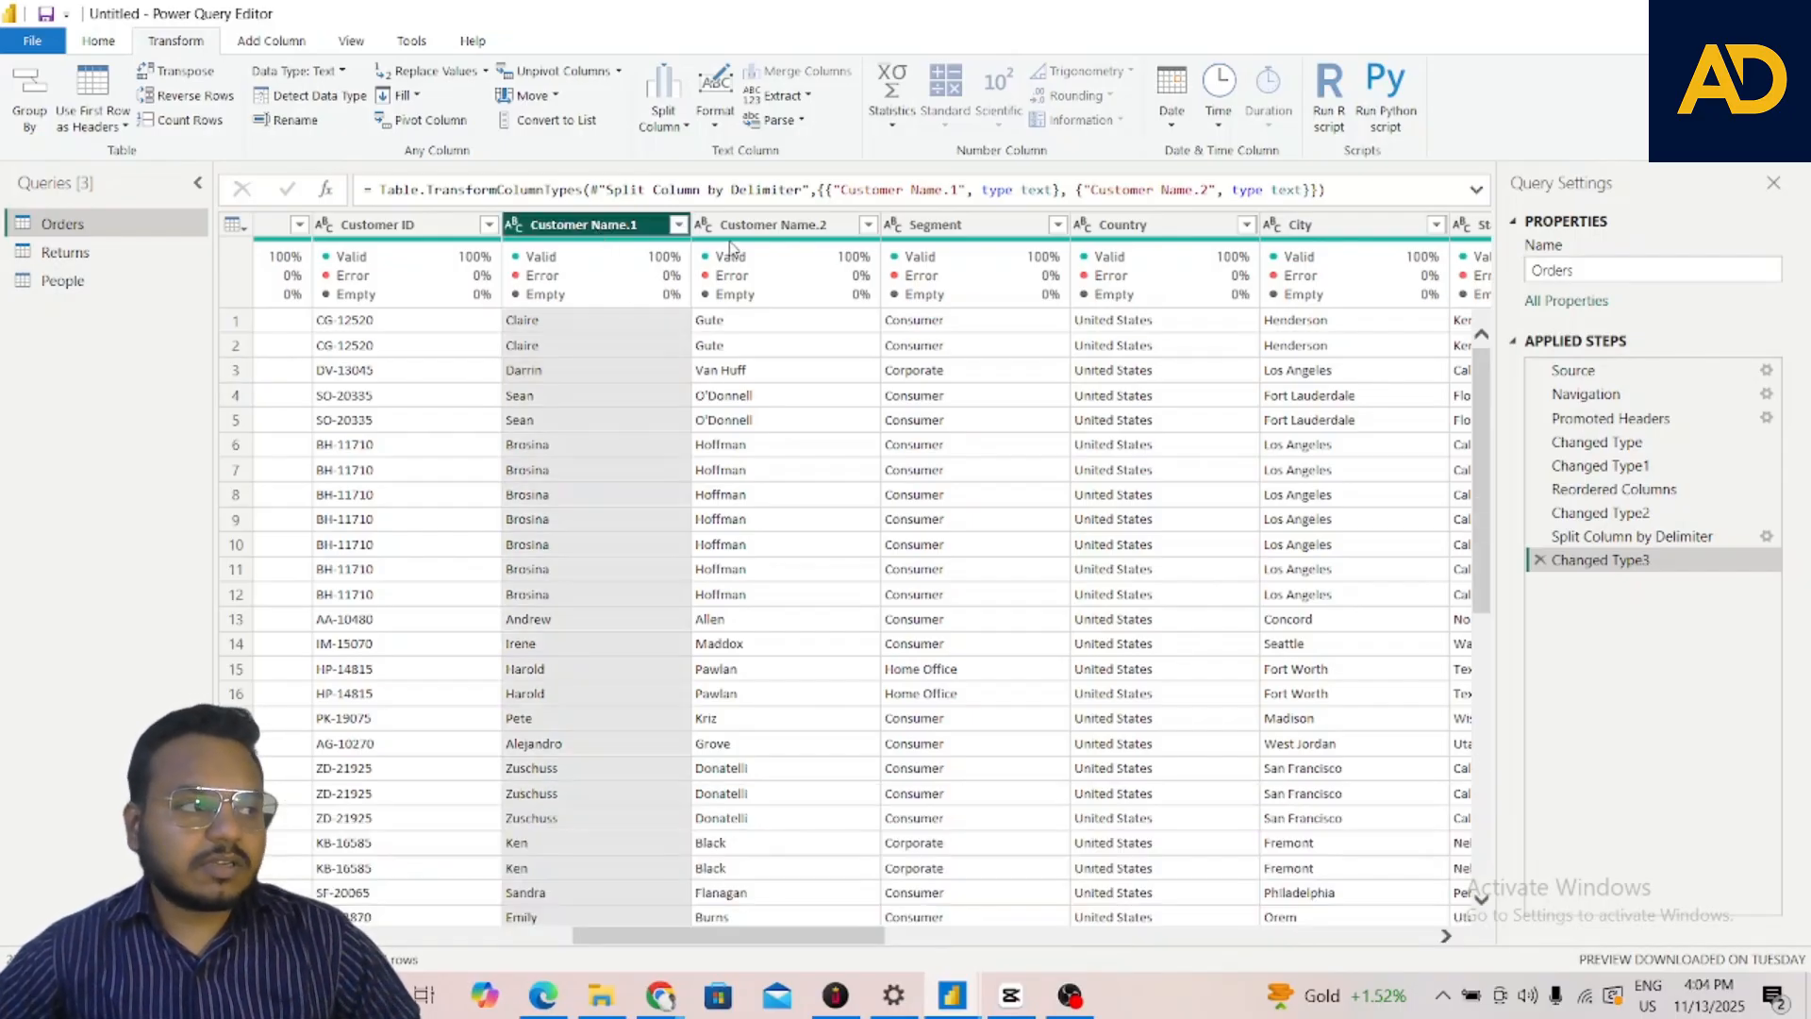
left_click(732, 248)
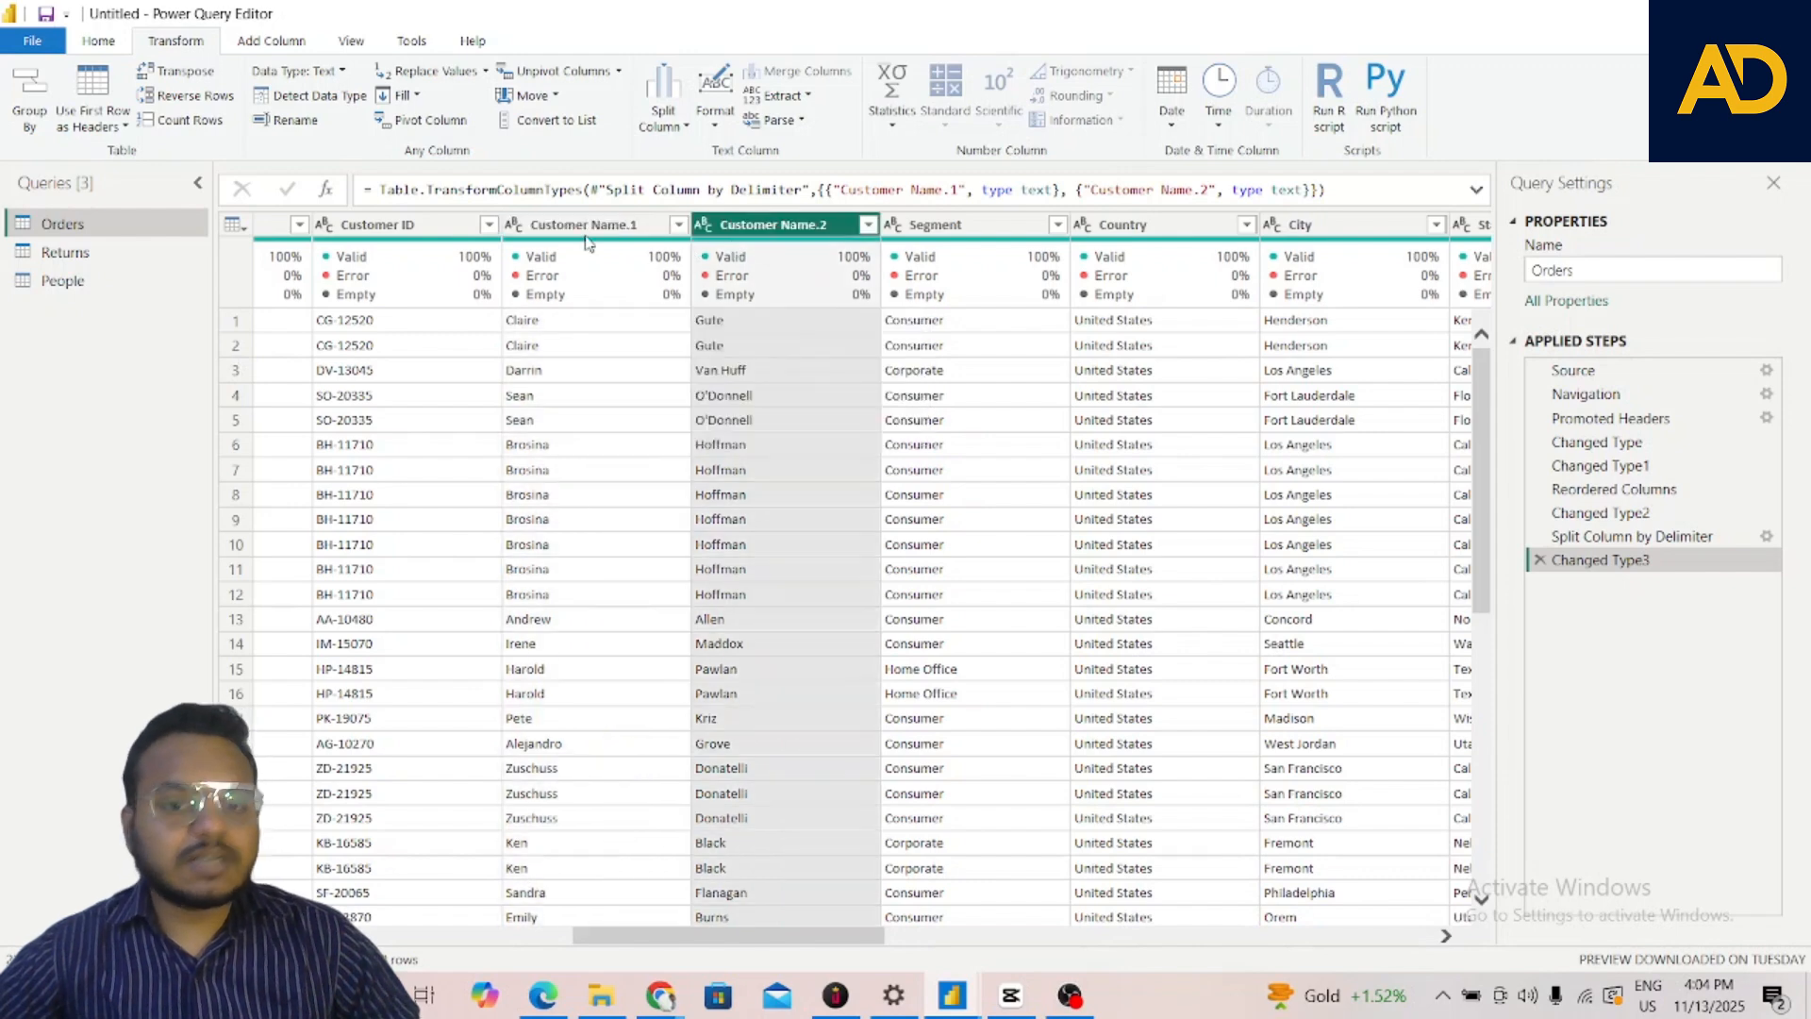
left_click(589, 236)
left_click(700, 228)
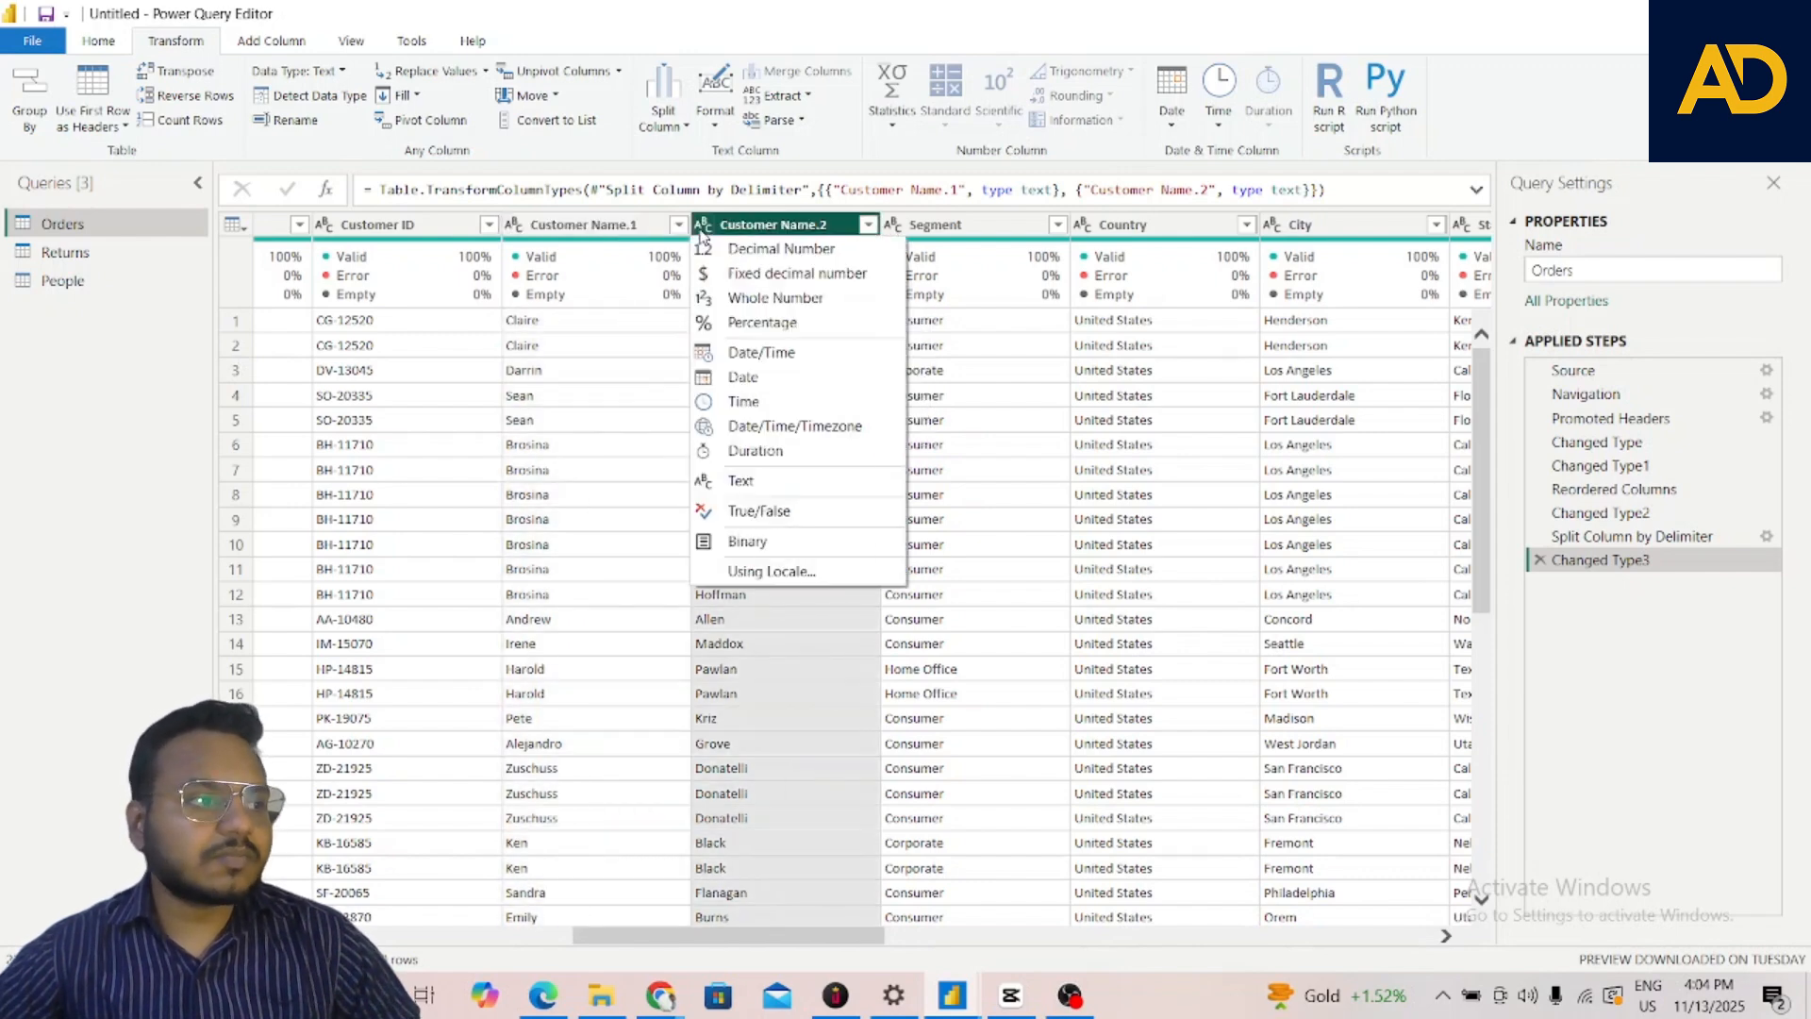
Merge the Customer Name.1 and Customer Name.2 columns into a column named Merged, using the custom separator "--"
left_click(610, 229)
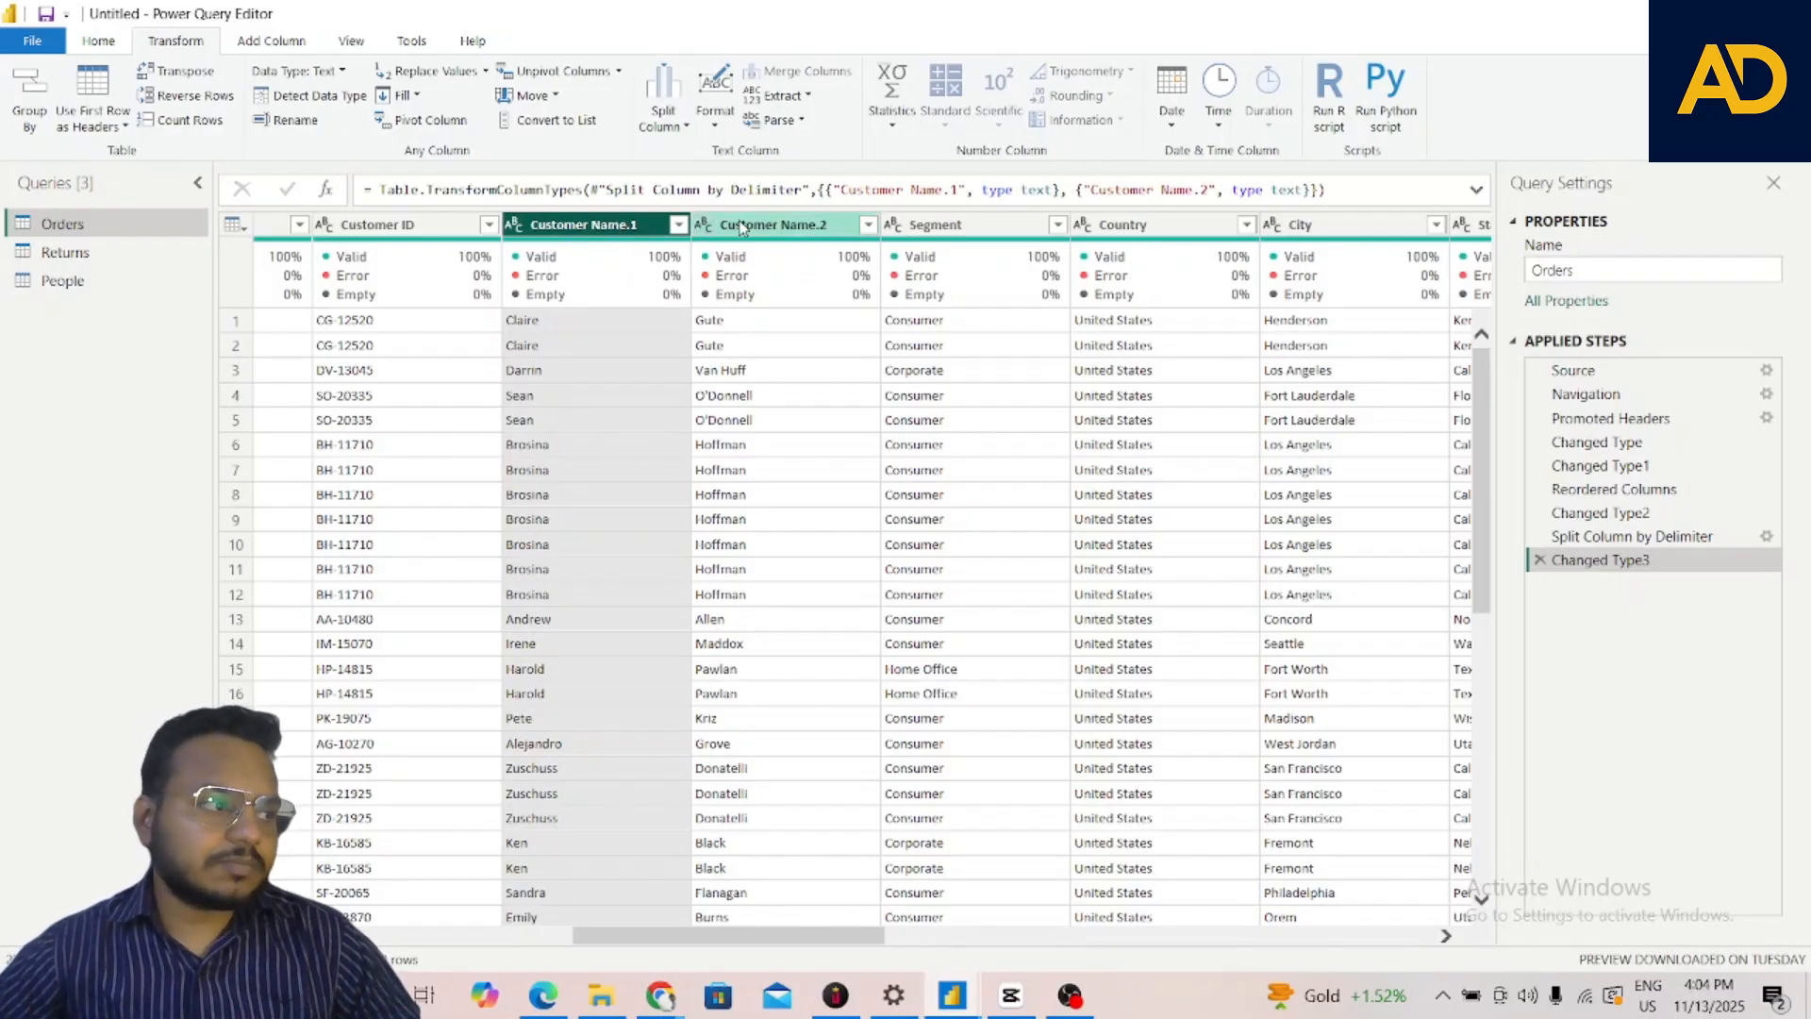
mouse_move(887, 253)
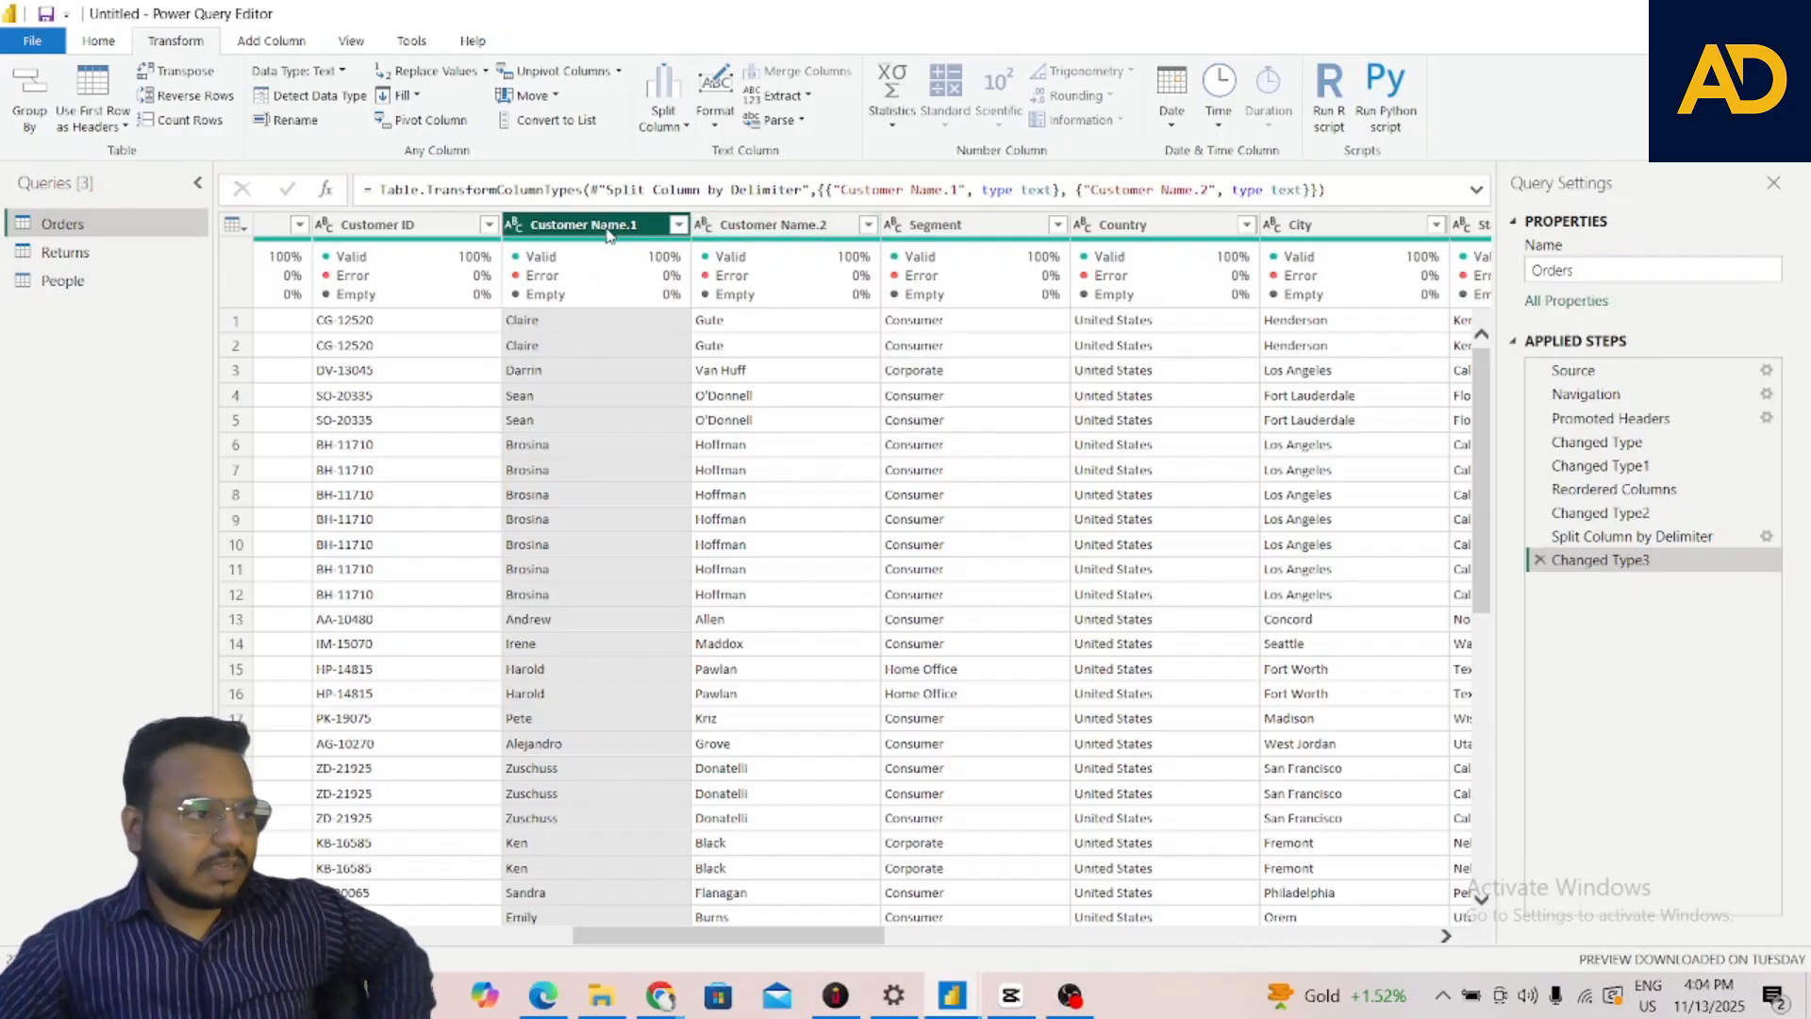
left_click(724, 226, "ctrl")
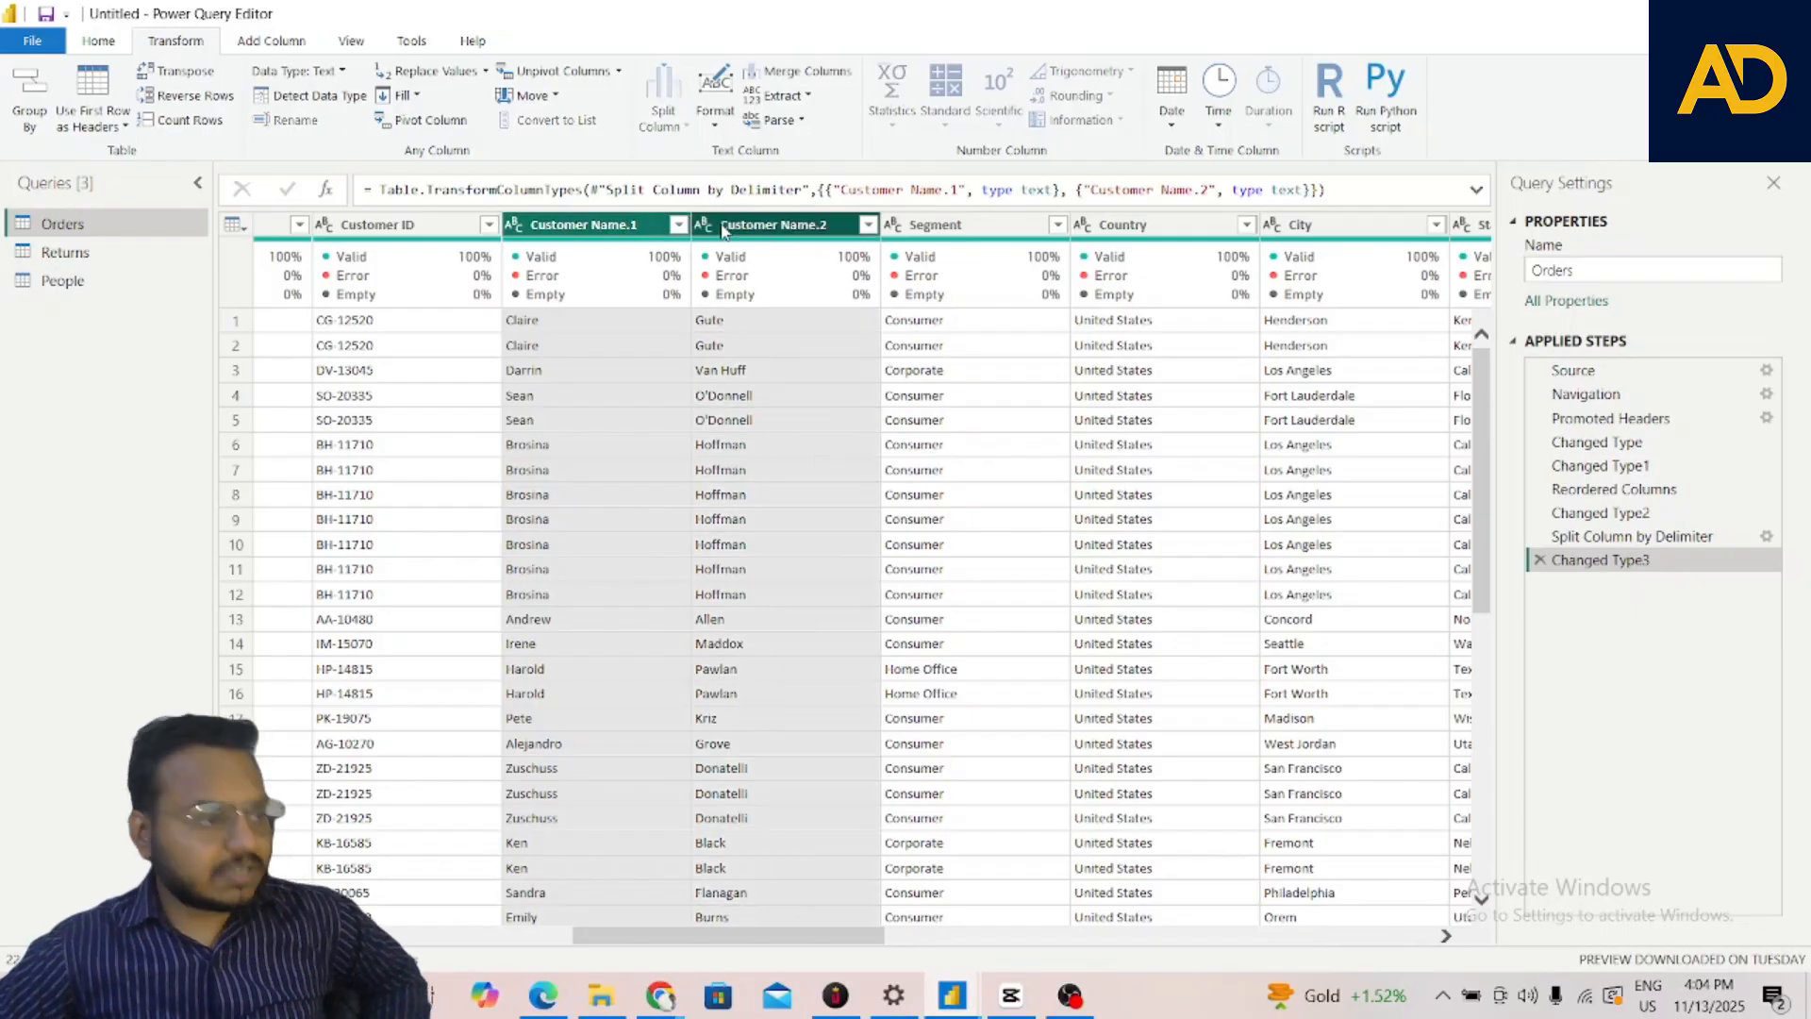
left_click(840, 82)
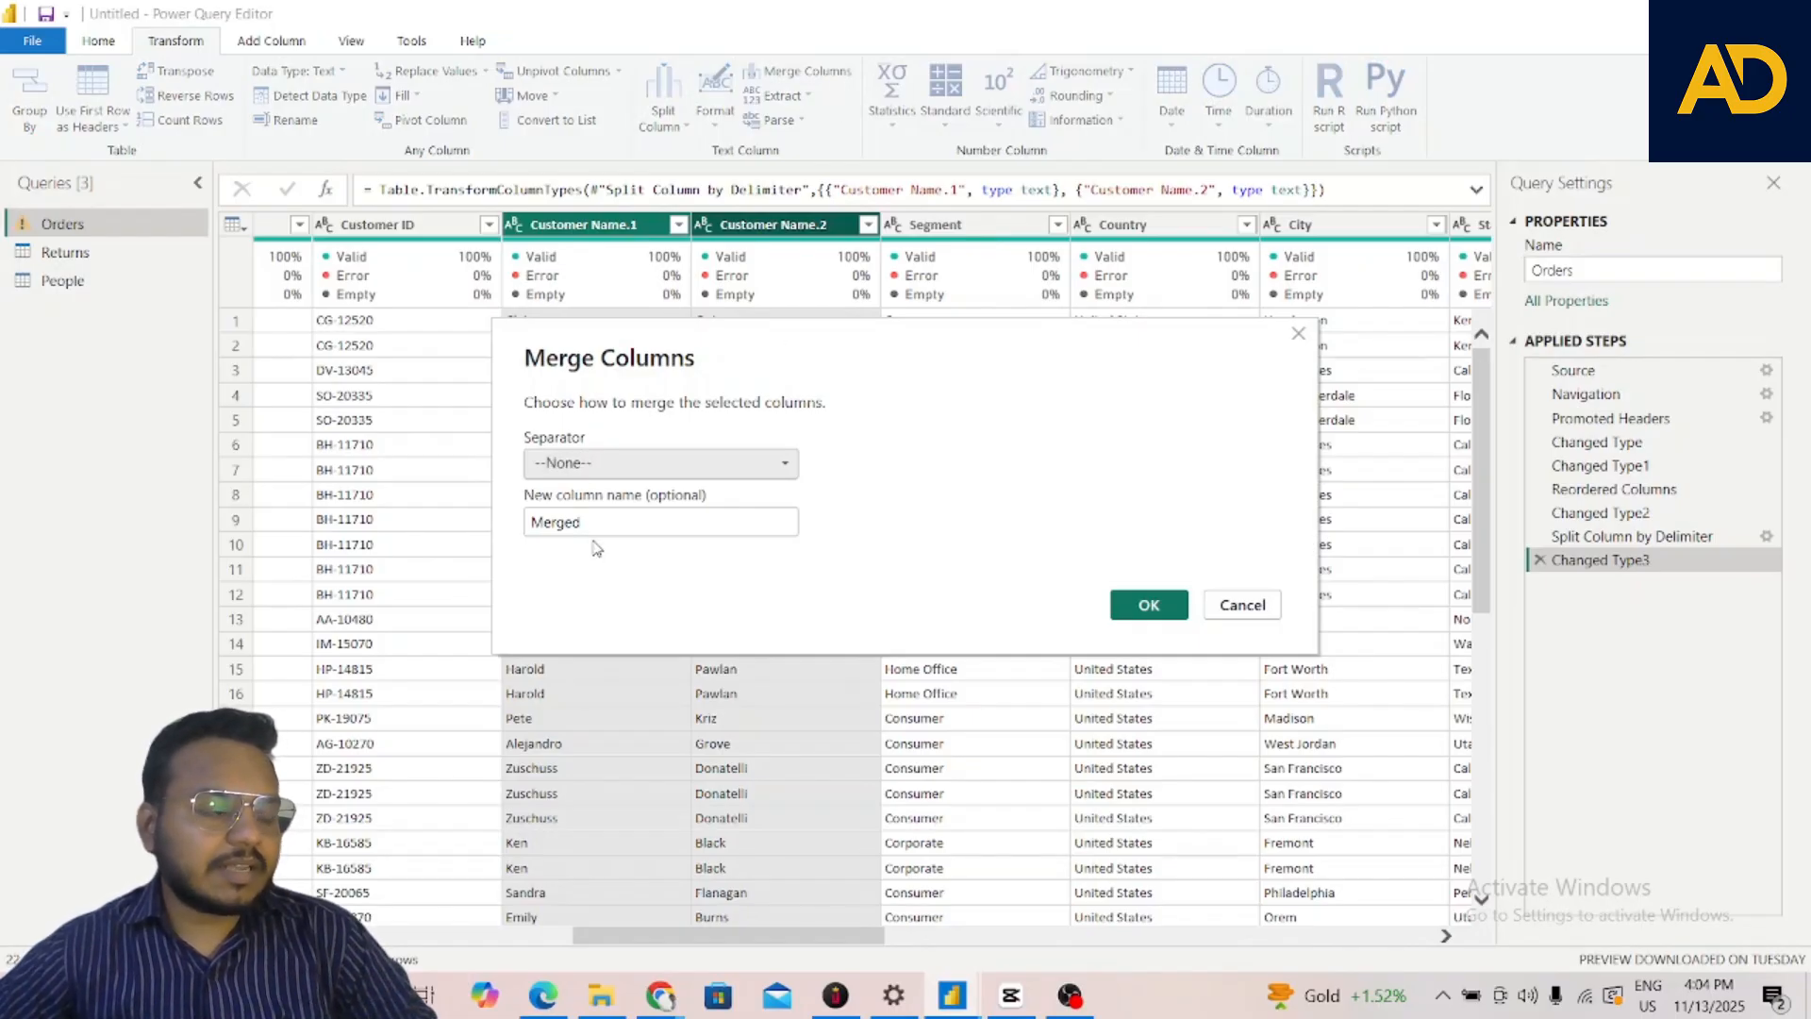
left_click(615, 460)
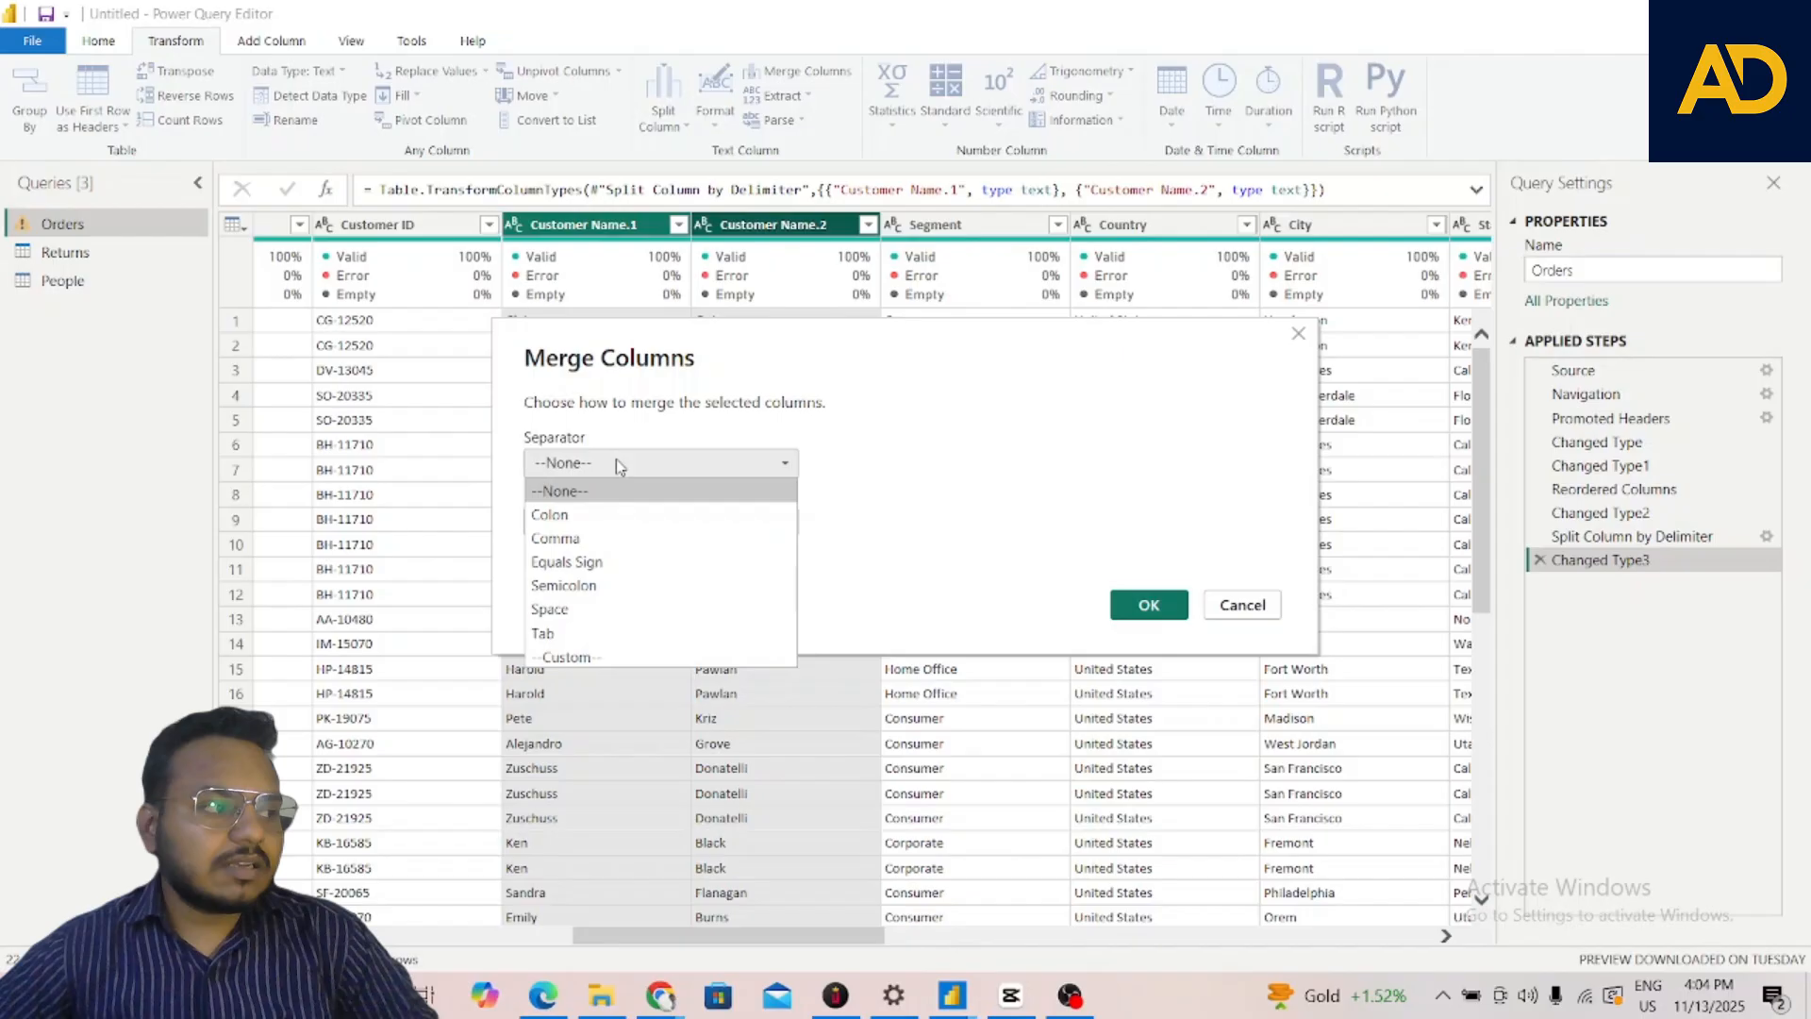
left_click(604, 606)
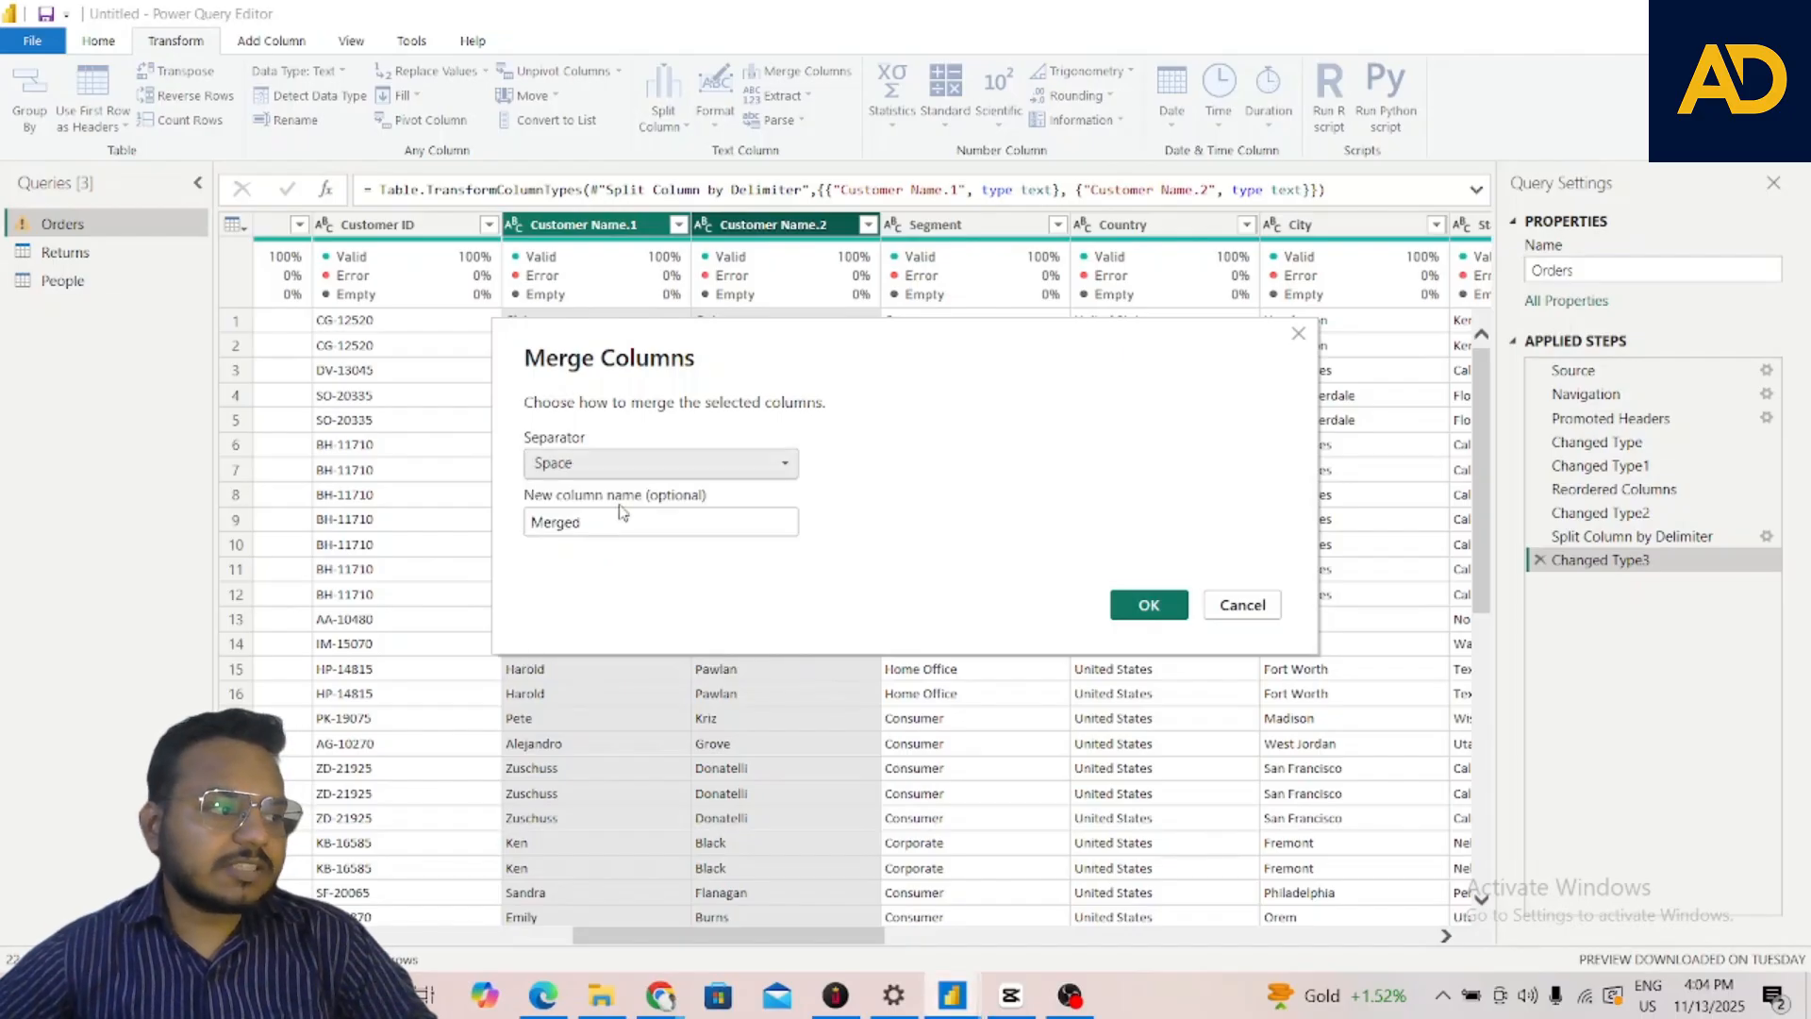
left_click(640, 464)
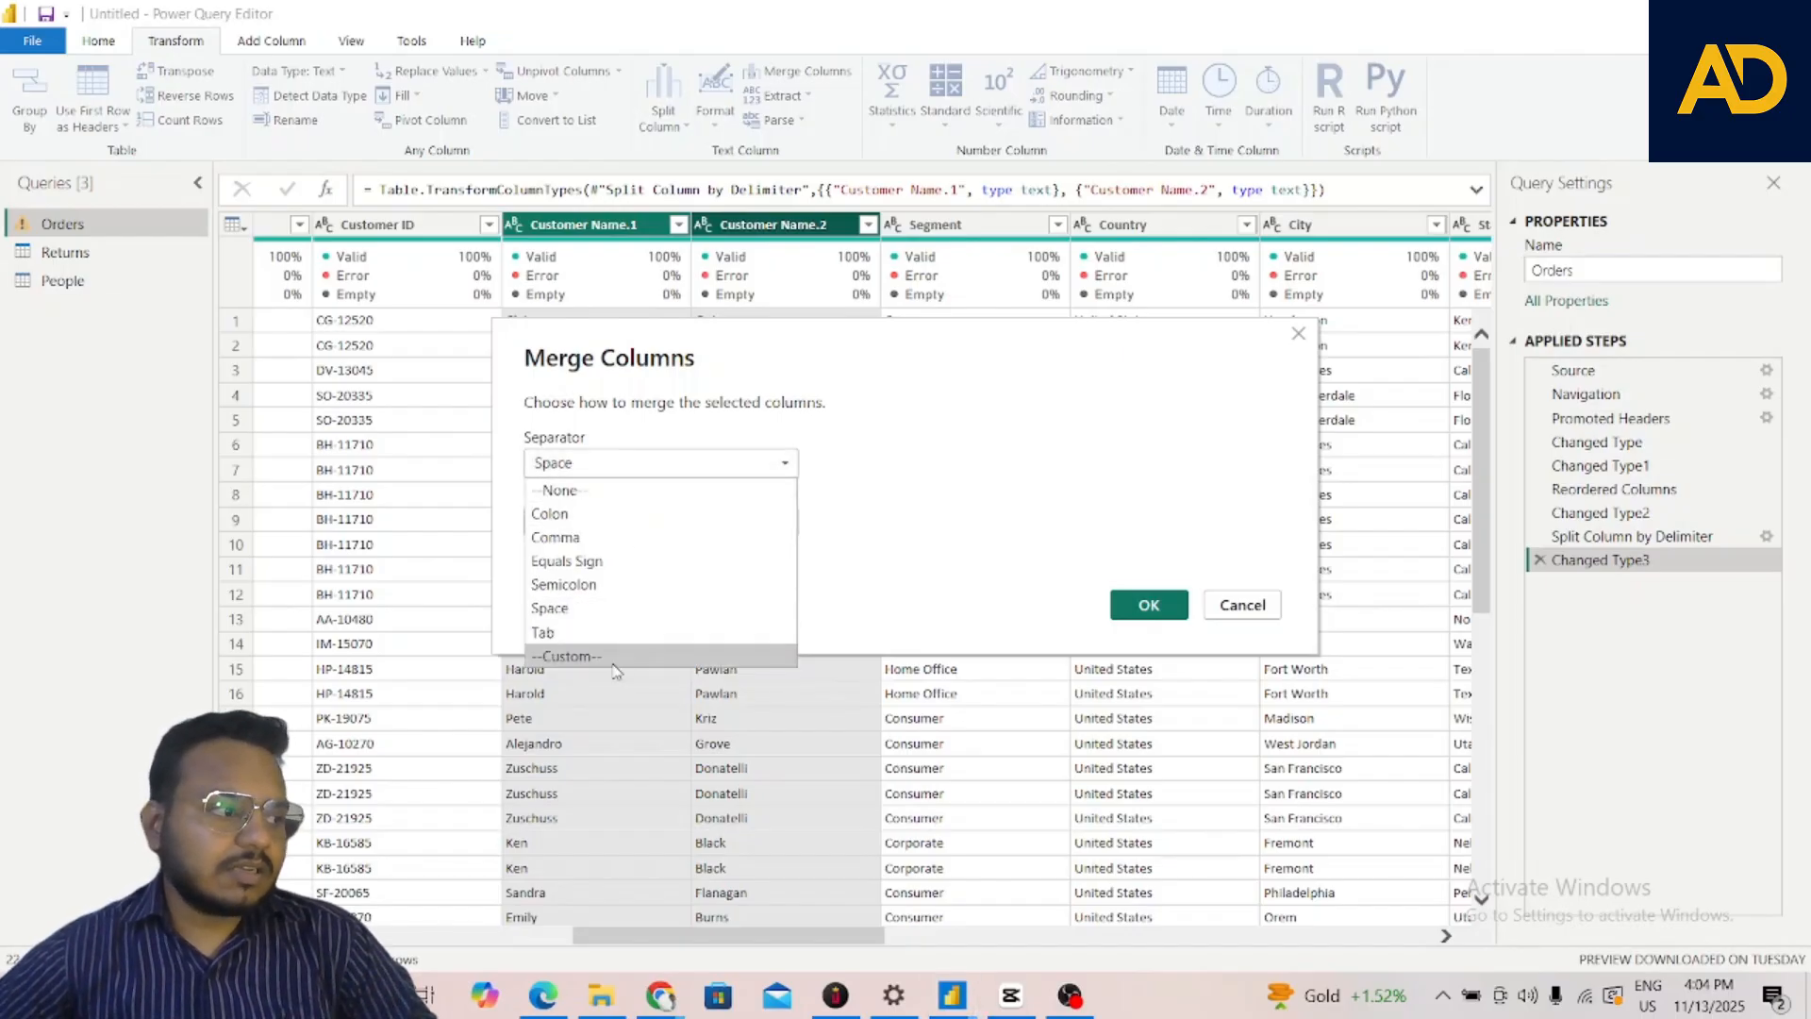
left_click(625, 647)
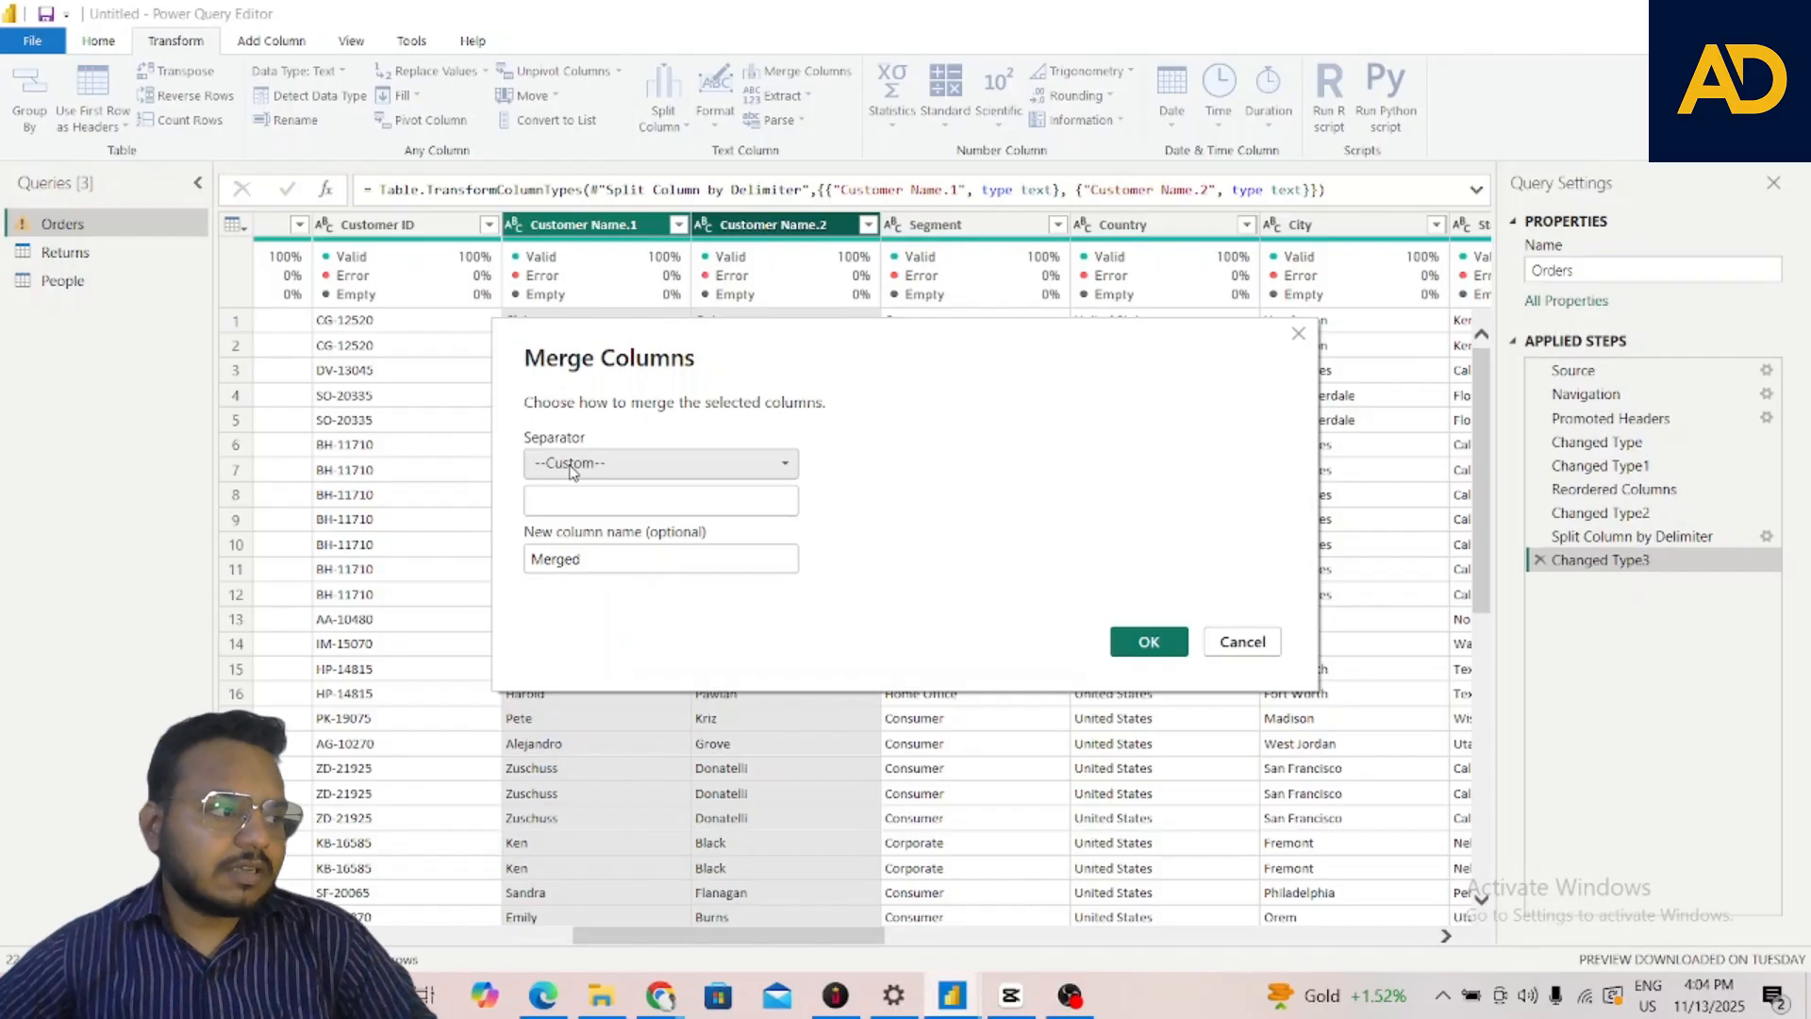
left_click(571, 503)
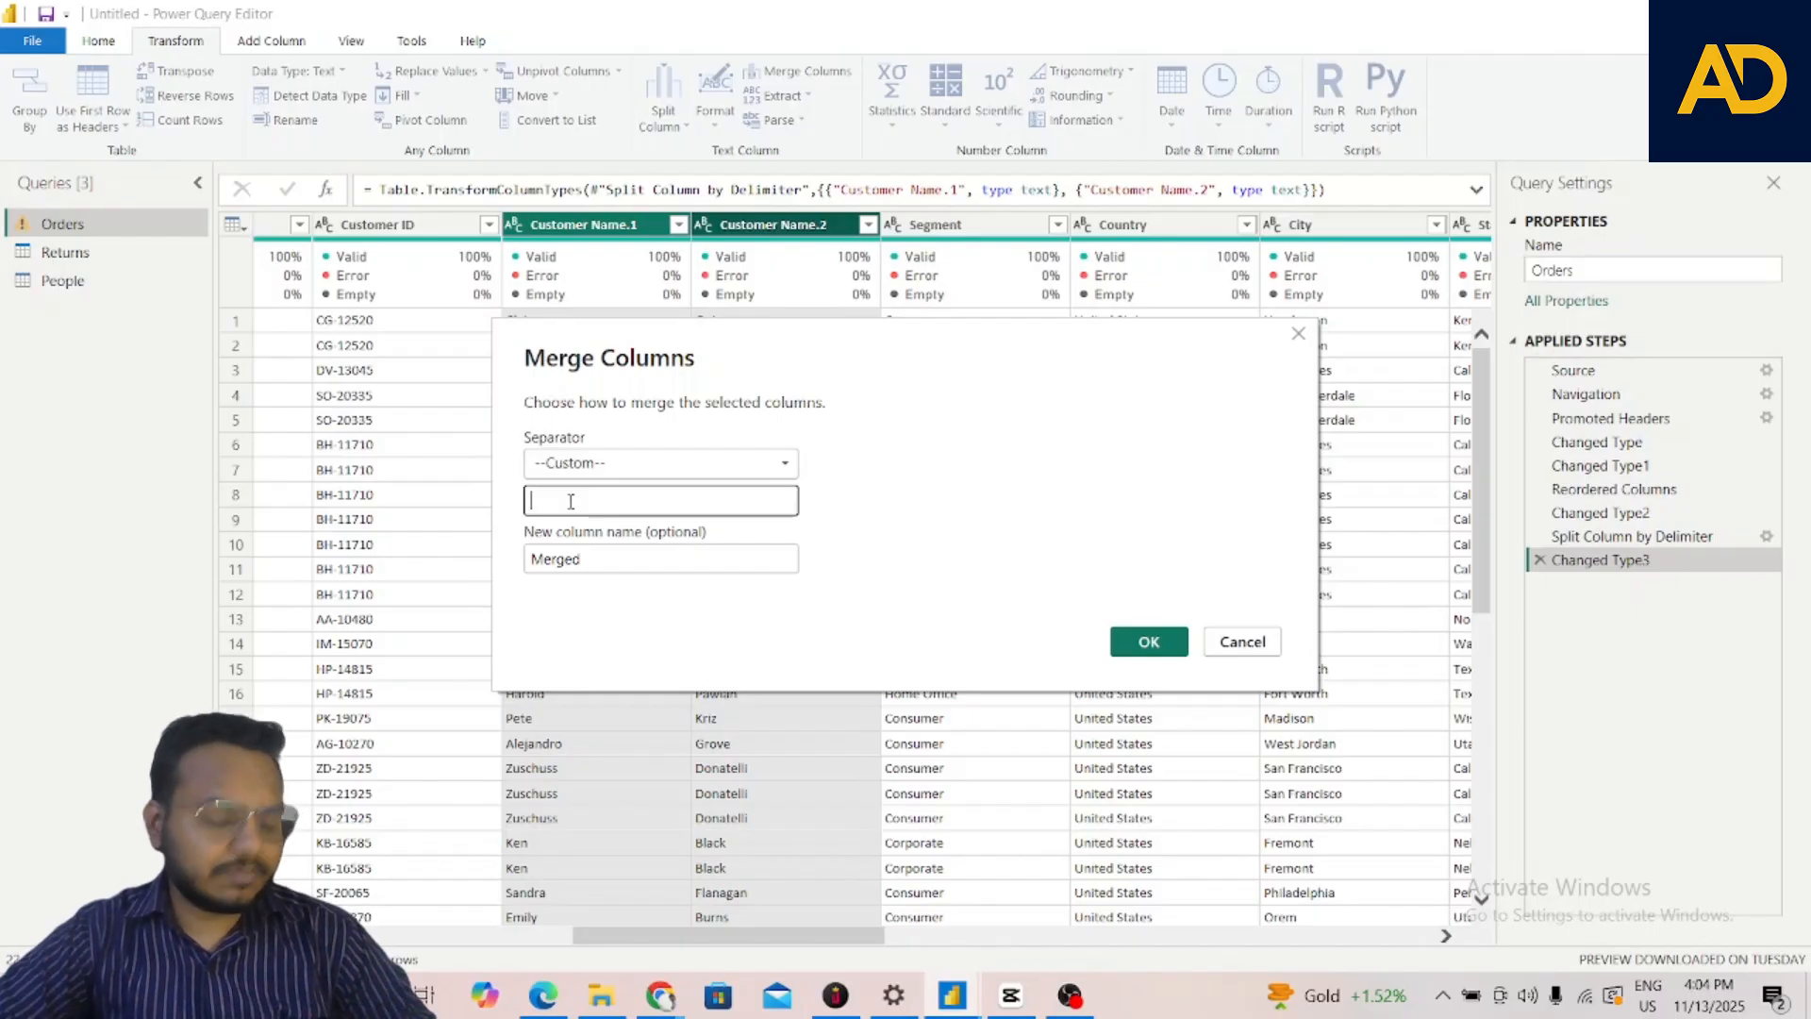
type("-")
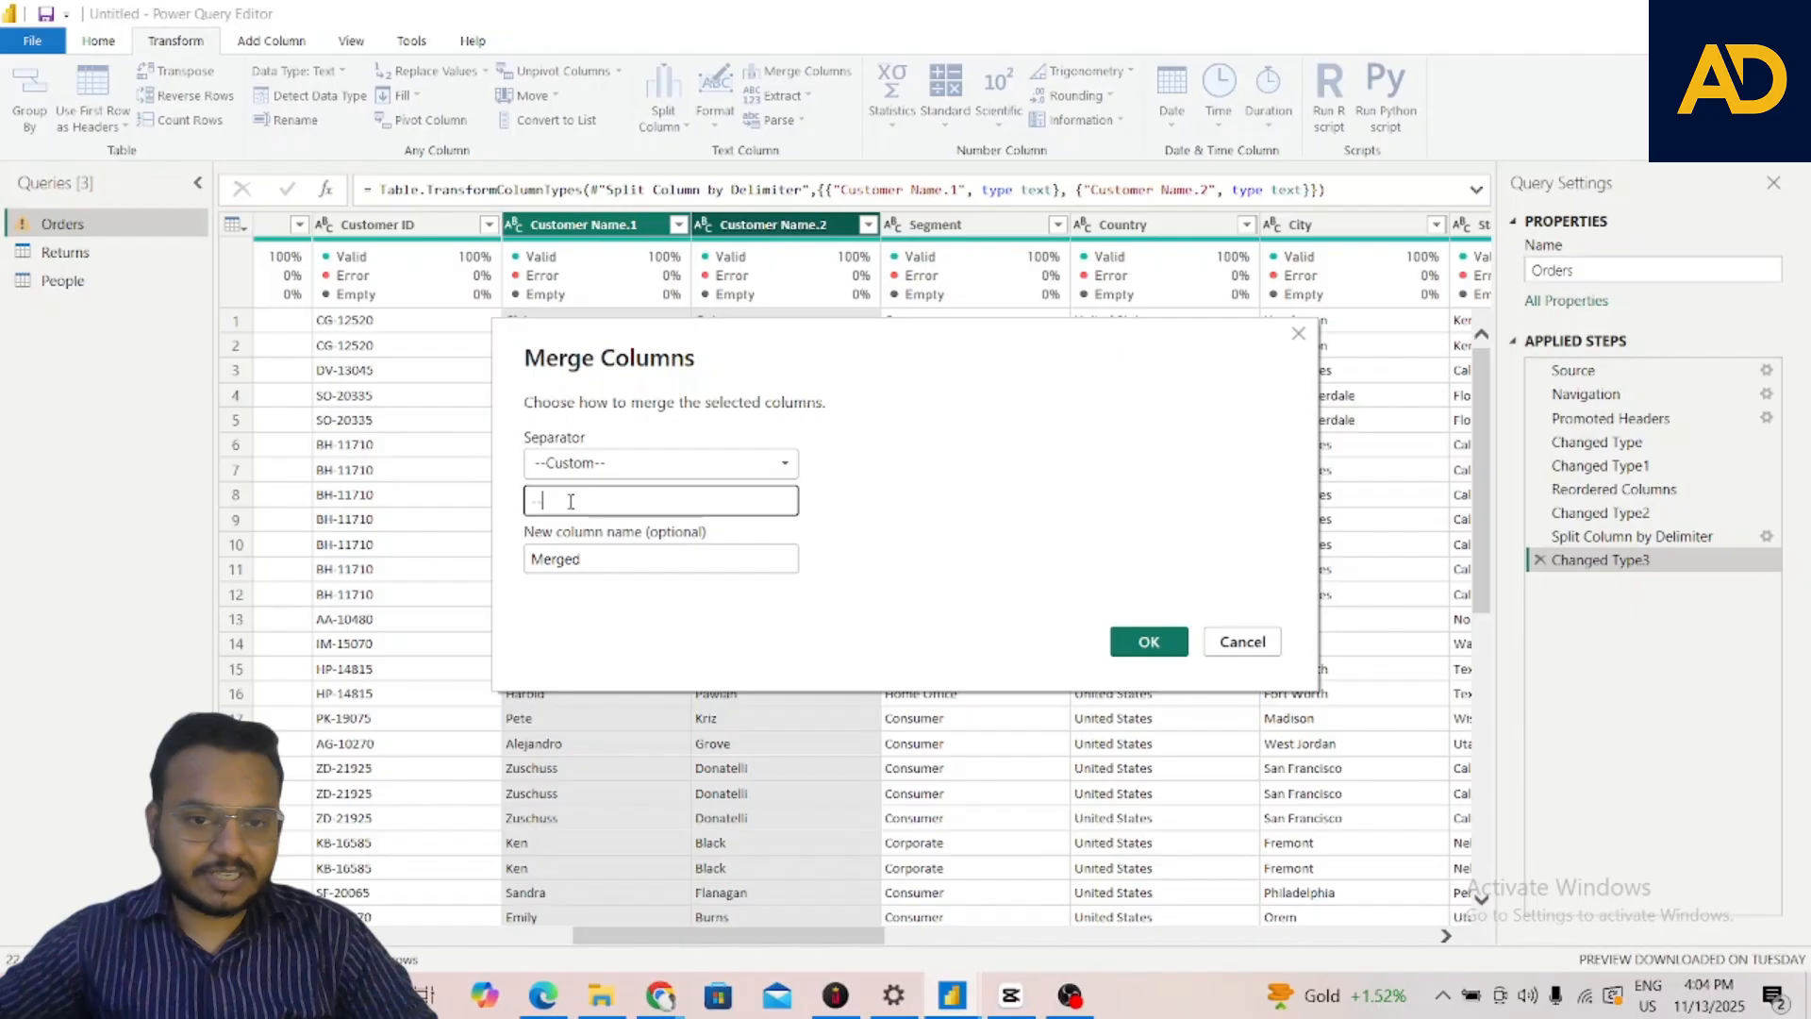
left_click(1137, 641)
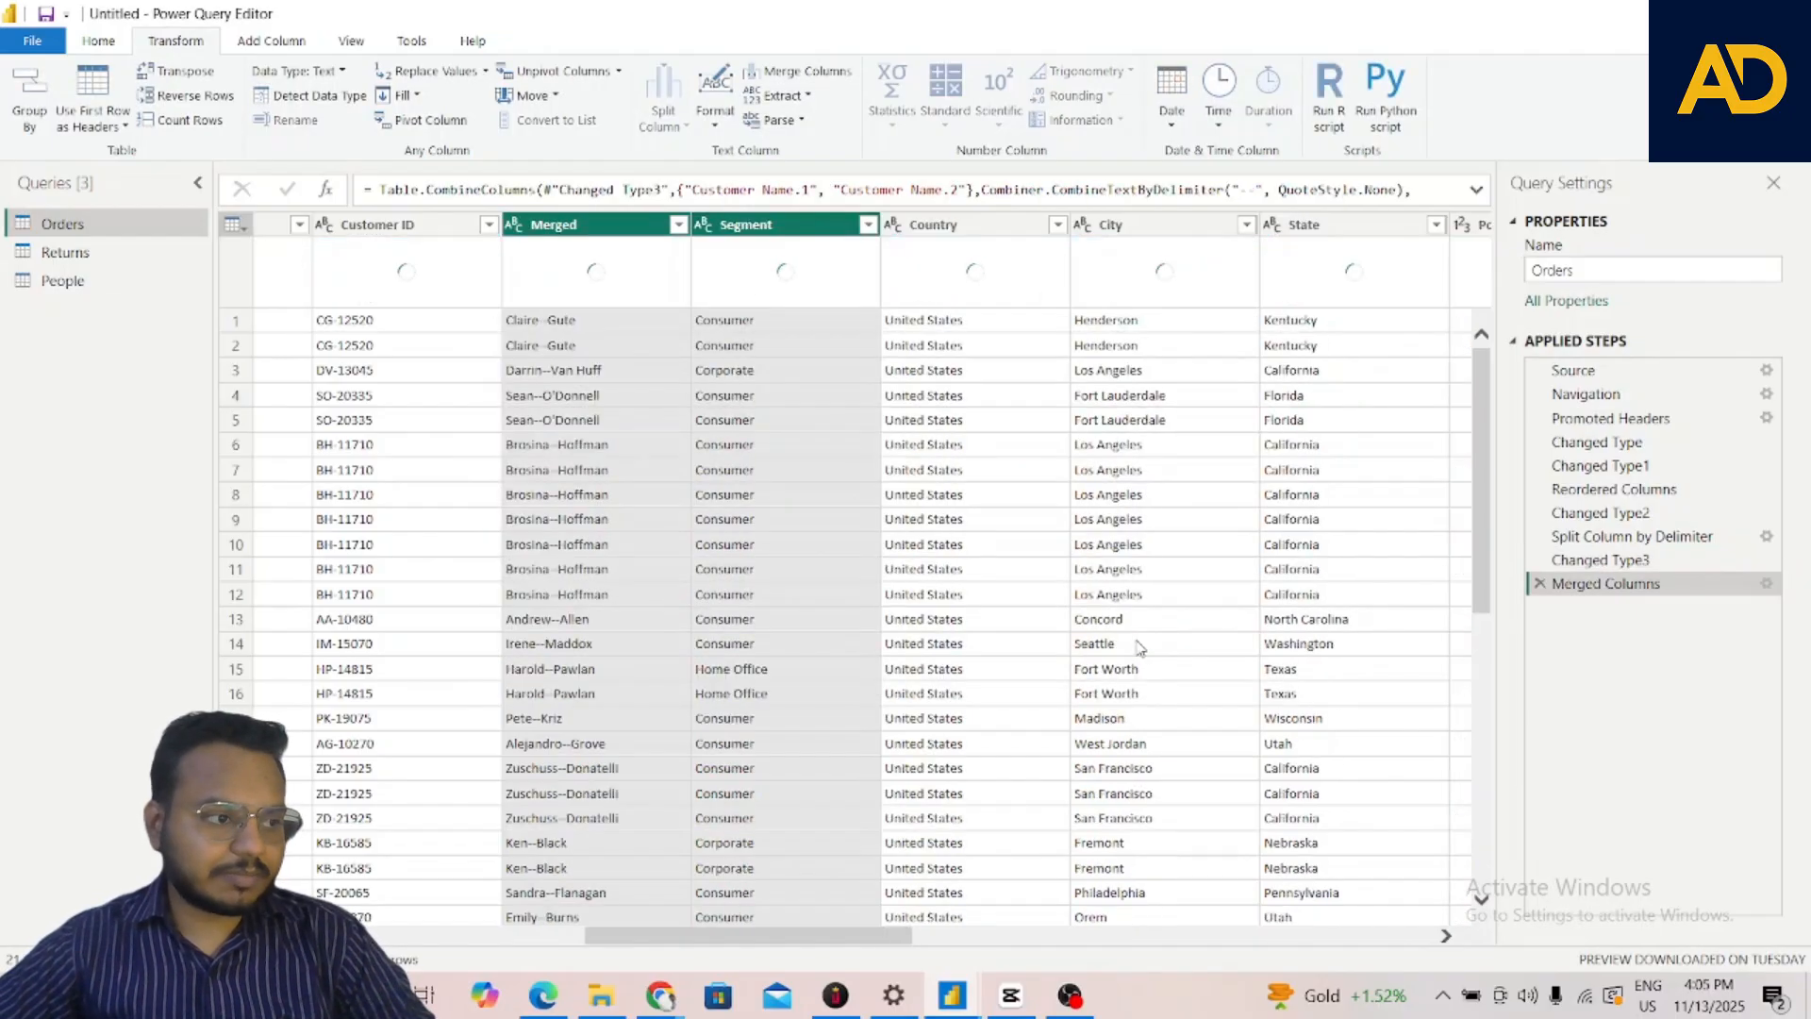